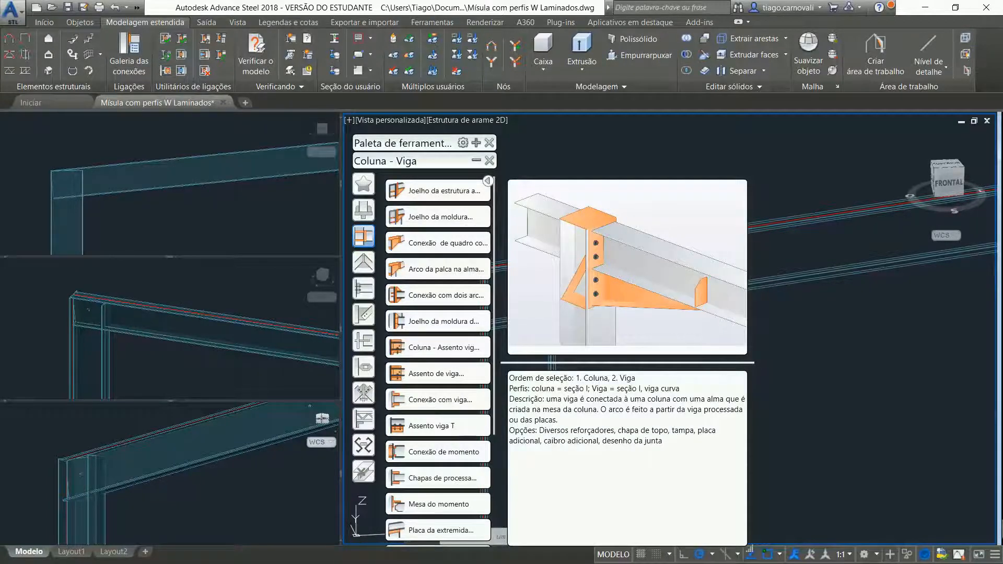
# - Switch to Adobe Acrobat Reader to view the manual on rolled-section portal frame sheds, and return to Advance Steel
pyautogui.click(922, 7)
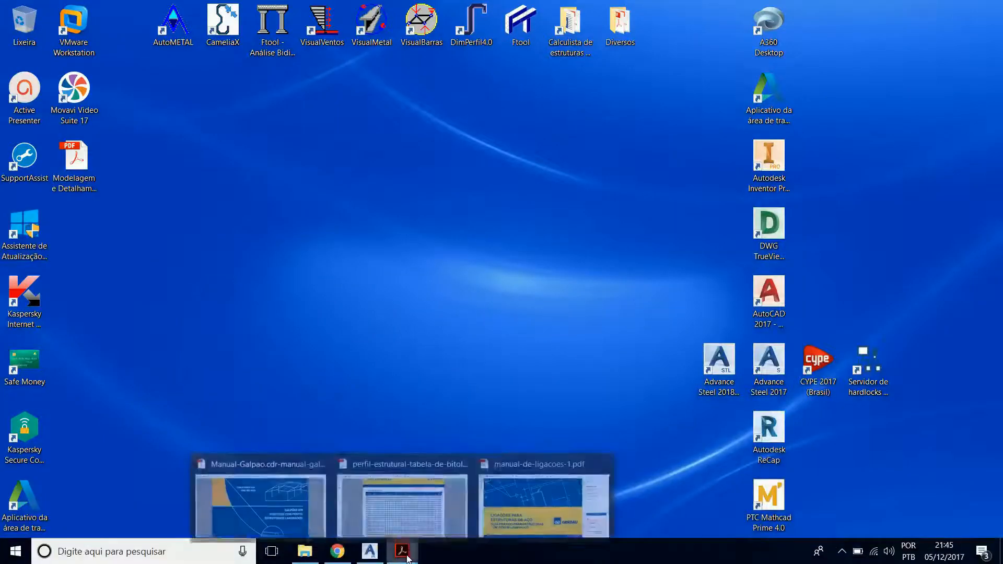
pyautogui.moveTo(405, 551)
pyautogui.click(282, 500)
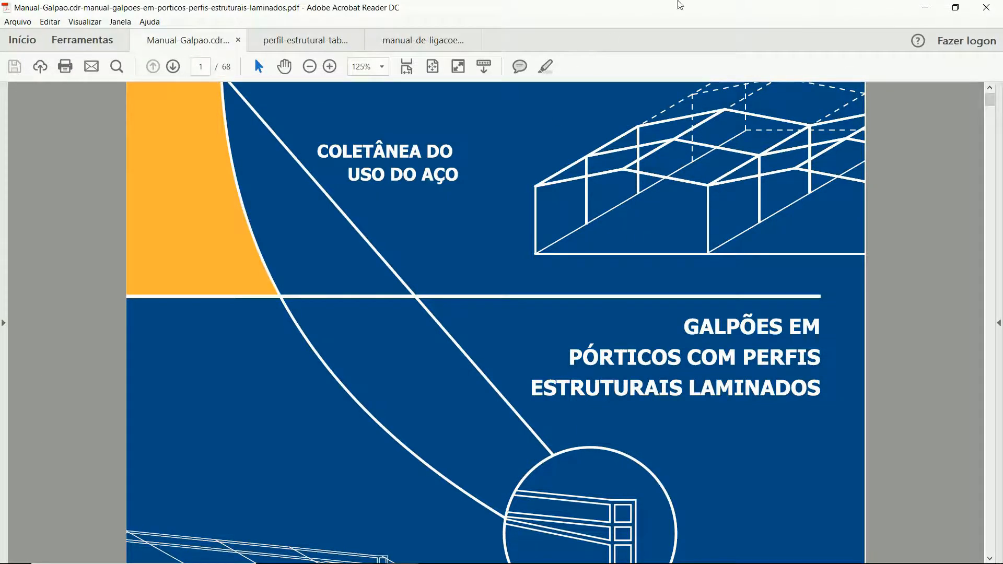
pyautogui.click(927, 8)
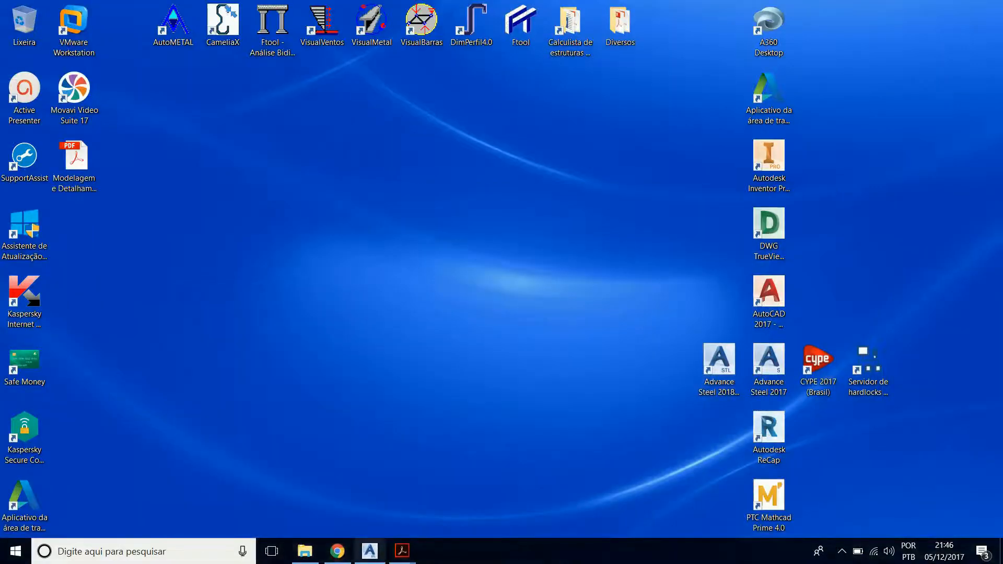
pyautogui.moveTo(406, 560)
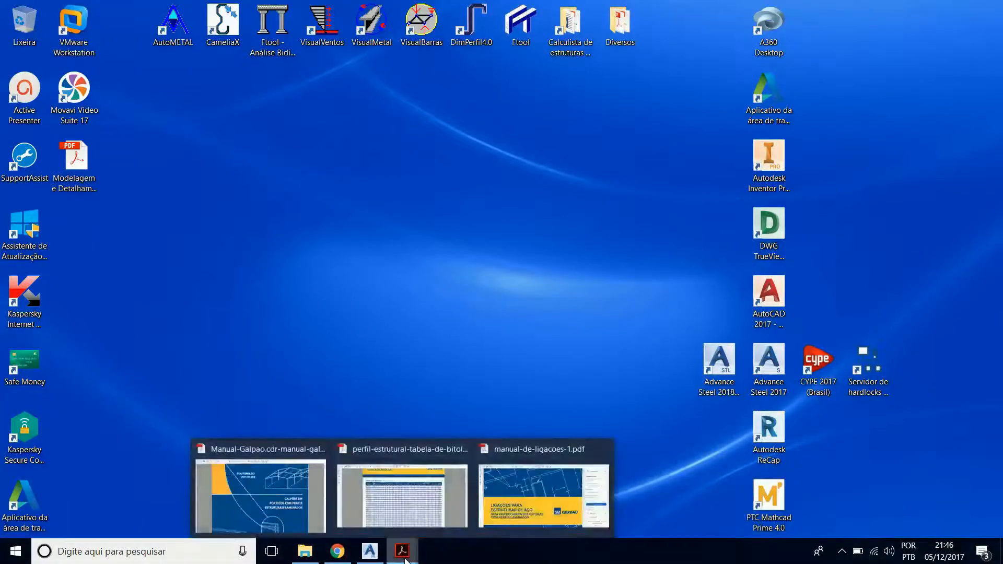
pyautogui.click(364, 558)
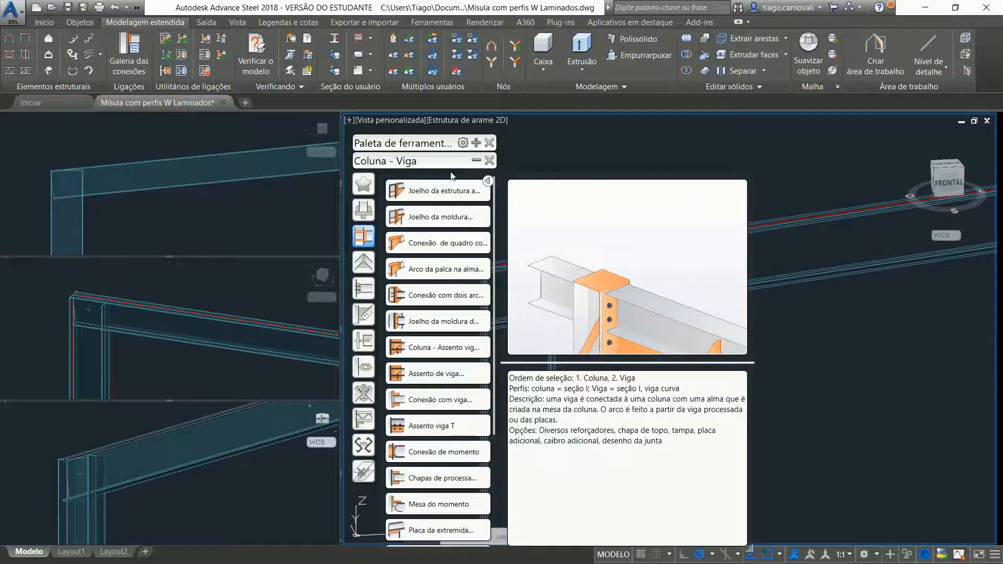
# - Close the Galeria das conexões and reopen it fully expanded
pyautogui.click(476, 160)
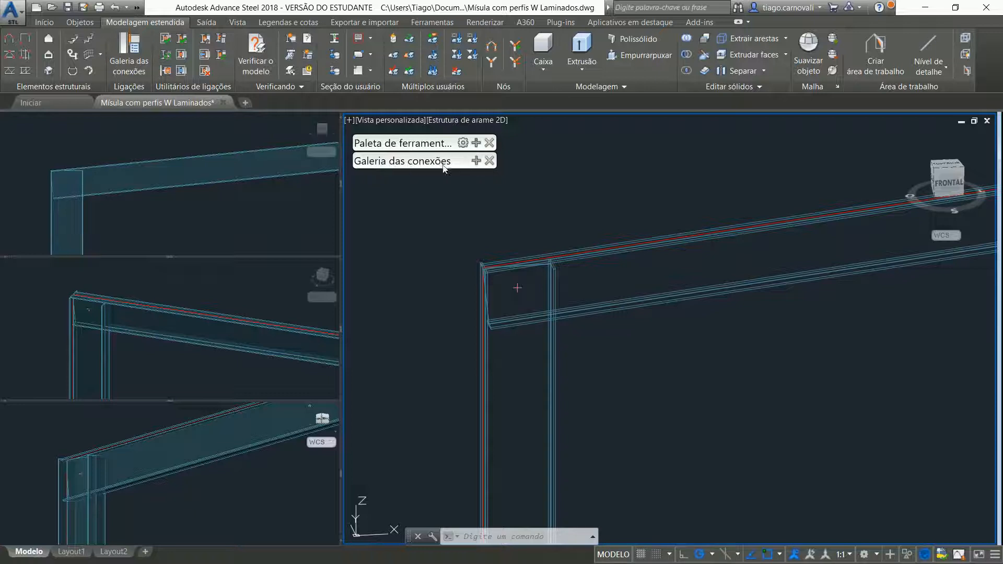
pyautogui.click(489, 161)
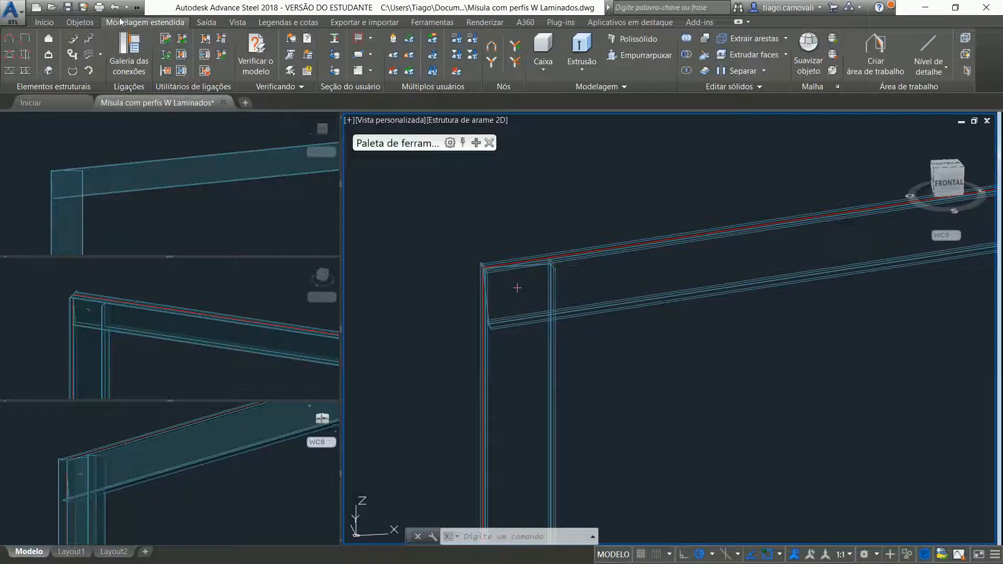
pyautogui.click(139, 61)
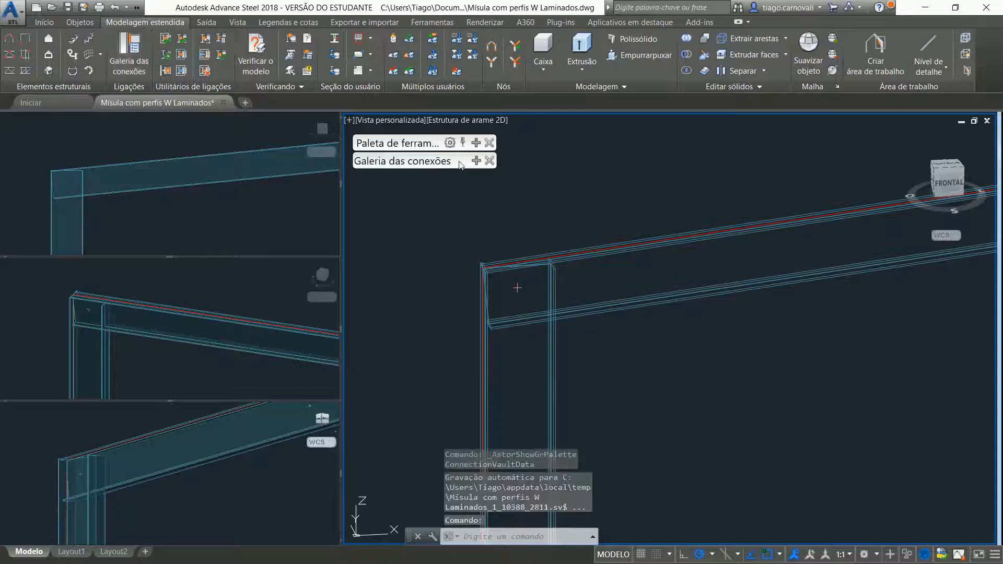
pyautogui.moveTo(476, 162)
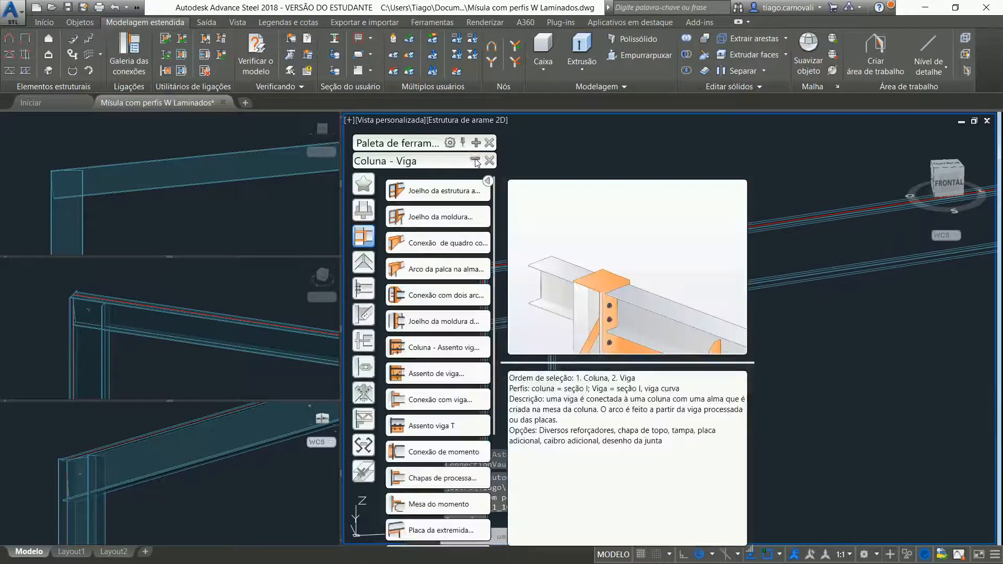
# - Browse every connection category in the gallery, from Favoritos through to the outdated connections
pyautogui.click(369, 183)
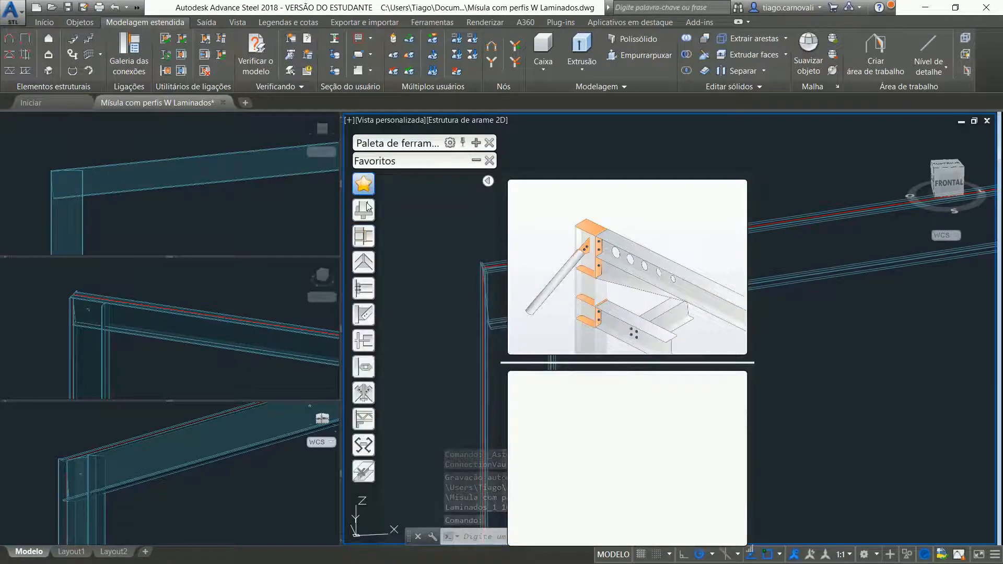
pyautogui.click(364, 209)
pyautogui.click(364, 236)
pyautogui.click(364, 264)
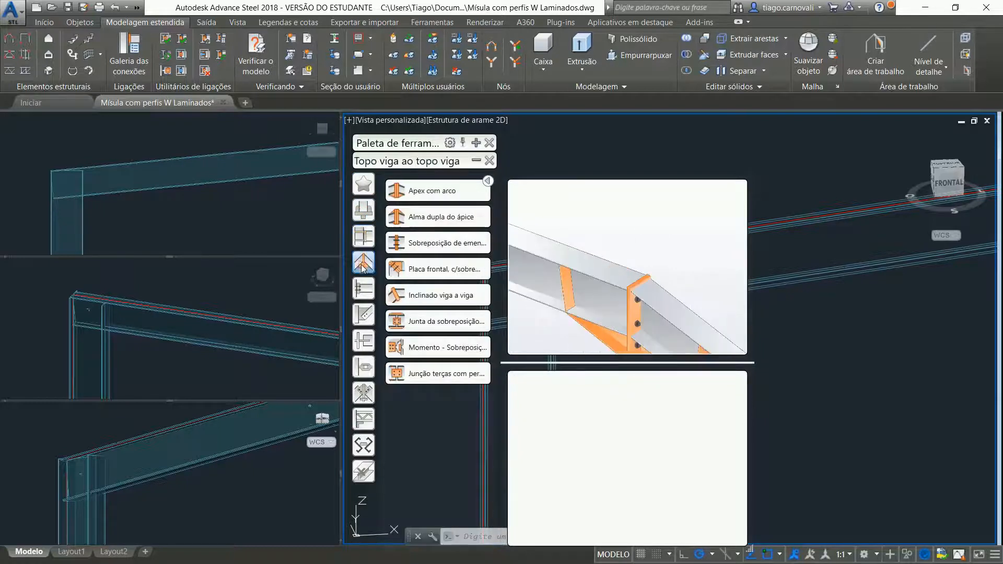
pyautogui.click(366, 288)
pyautogui.click(365, 315)
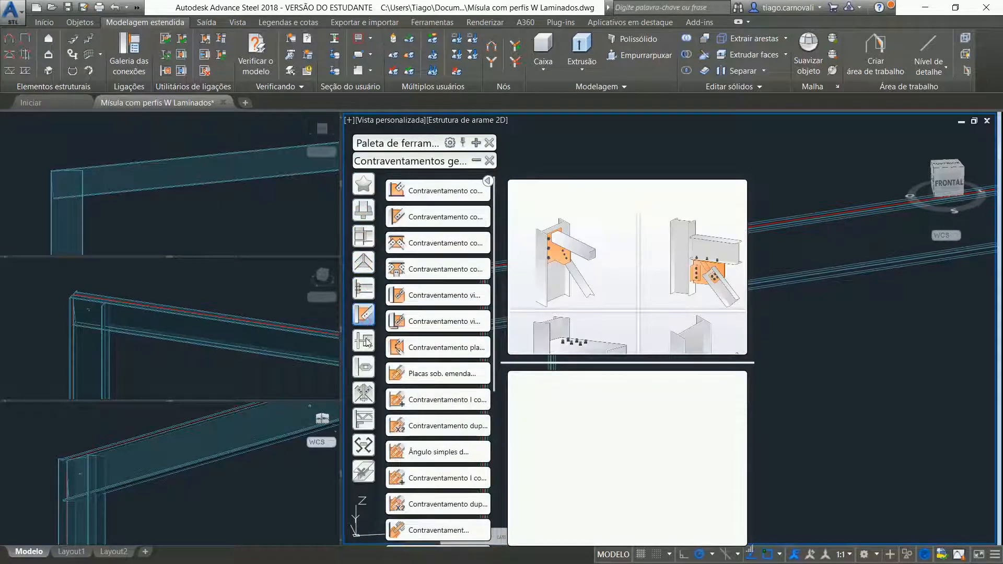
pyautogui.click(367, 341)
pyautogui.click(364, 367)
pyautogui.click(365, 401)
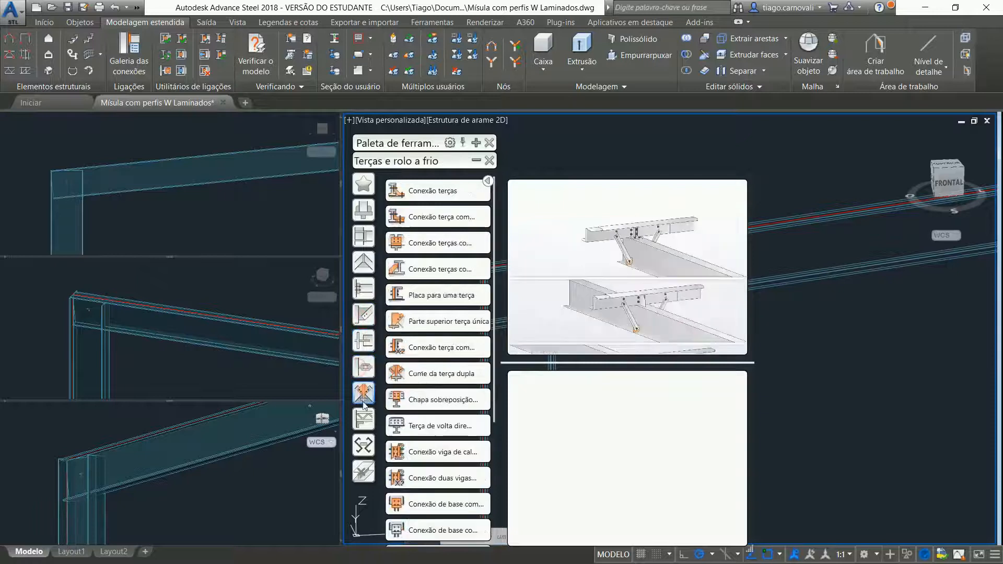
pyautogui.click(364, 421)
pyautogui.click(364, 450)
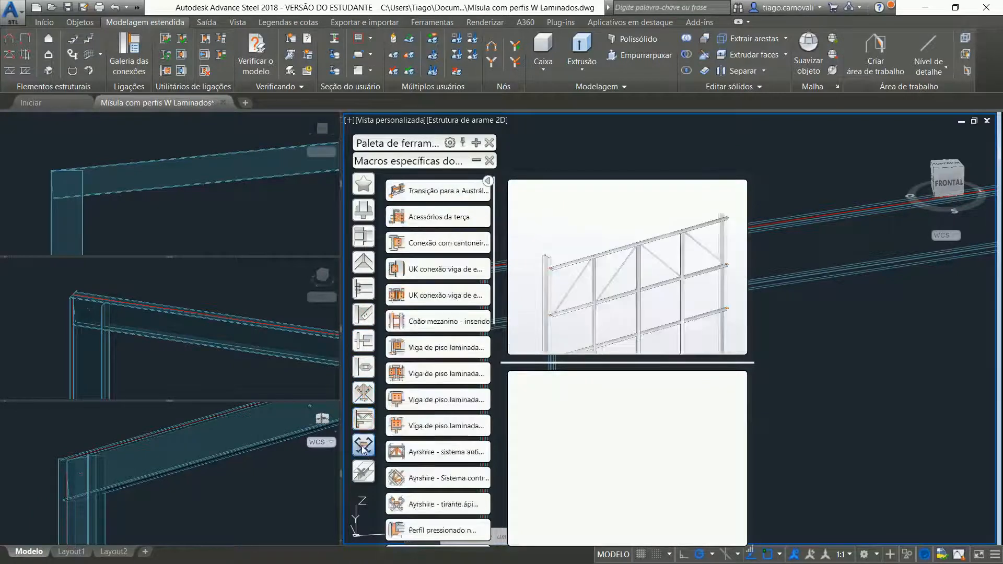
pyautogui.click(365, 473)
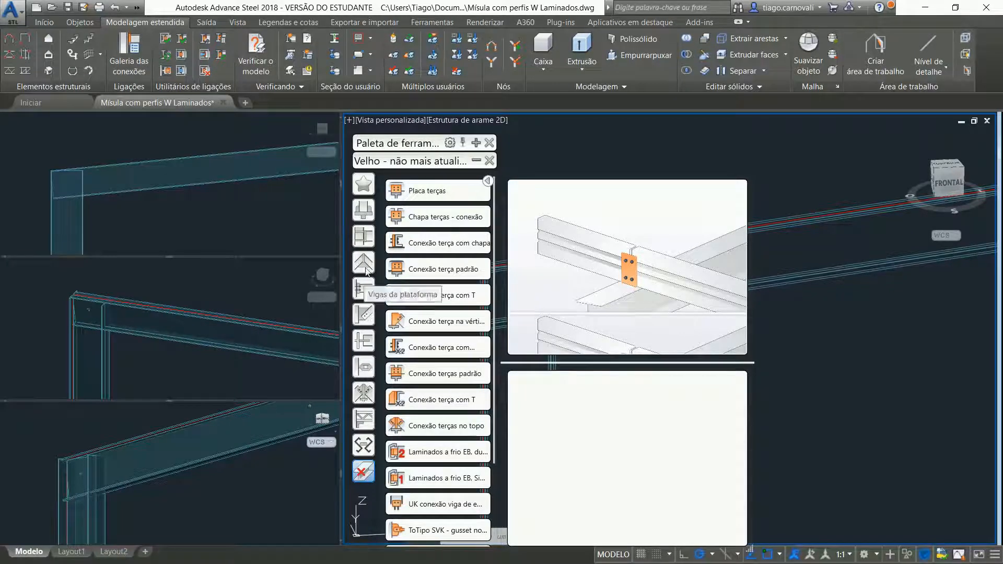
# - Insert the Coluna - Viga connection "Joelho da estrutura aparafusada, com alma" between the column and the sloped frame beam
pyautogui.click(368, 241)
pyautogui.moveTo(447, 197)
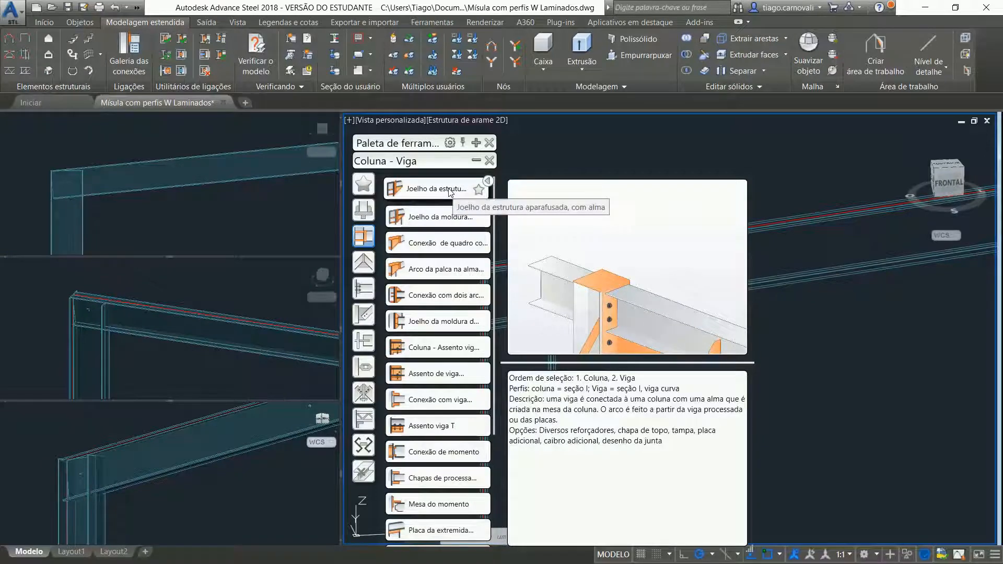
pyautogui.moveTo(590, 303); pyautogui.dragTo(585, 254)
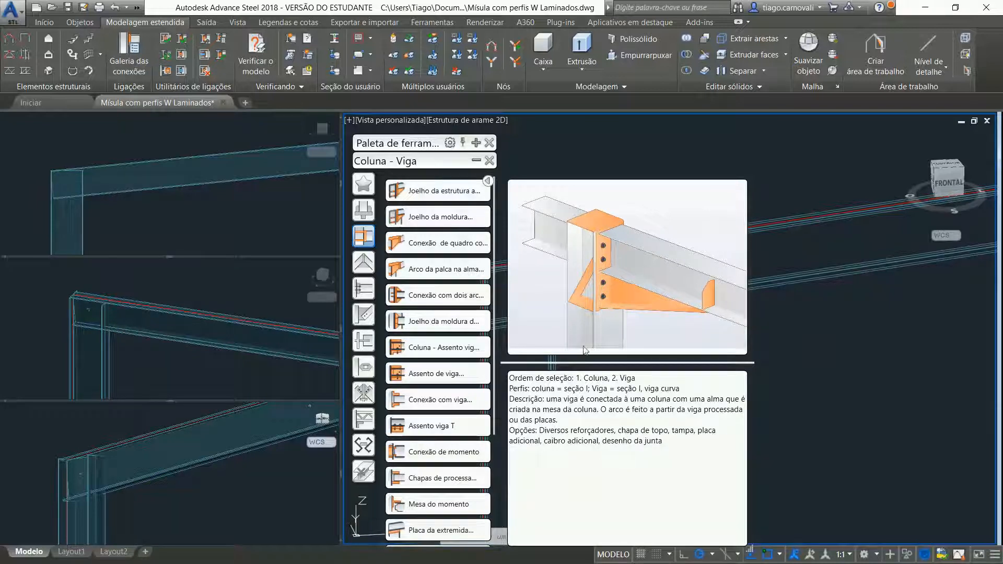
pyautogui.click(442, 191)
pyautogui.click(476, 161)
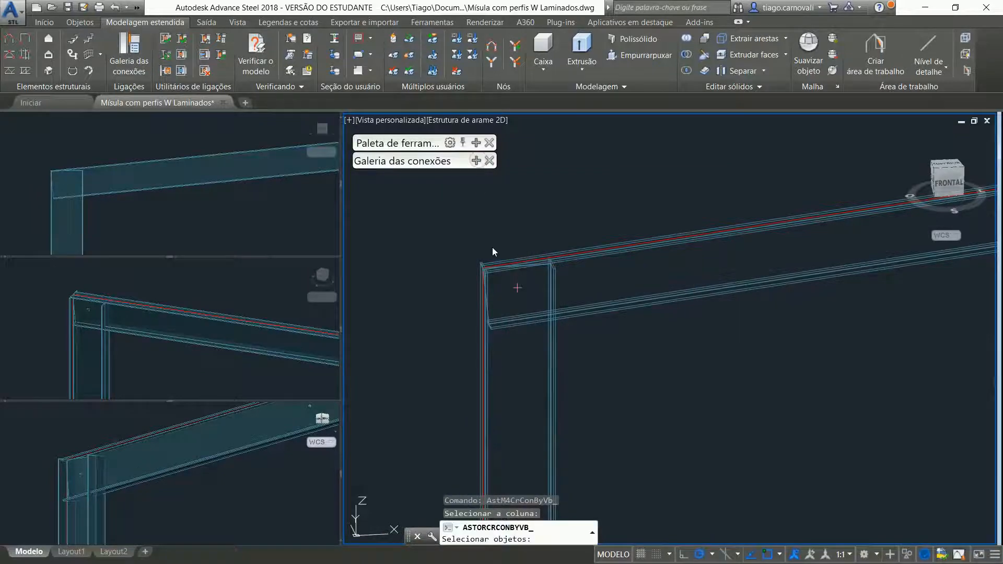
pyautogui.click(555, 365)
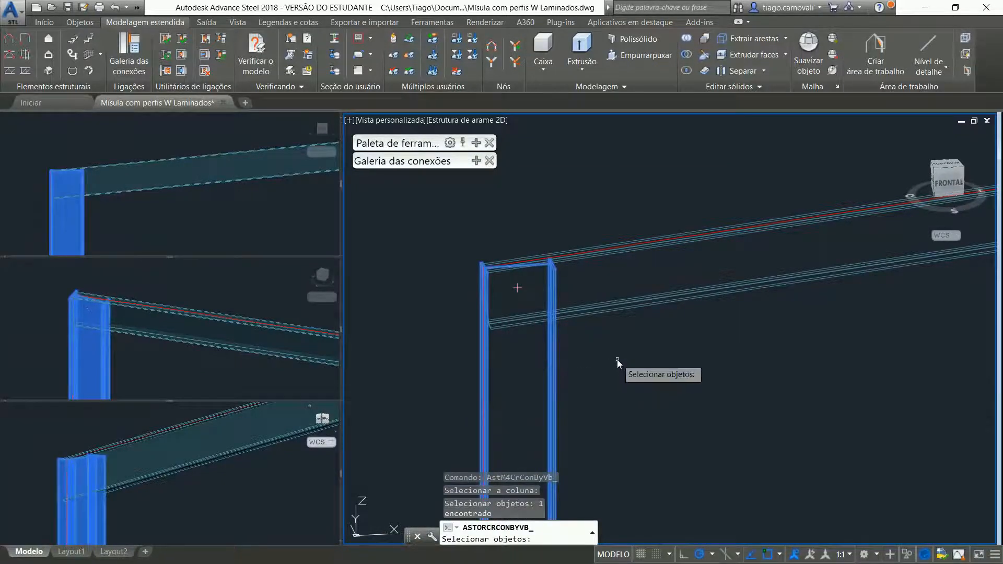
pyautogui.press('Return')
pyautogui.click(623, 307)
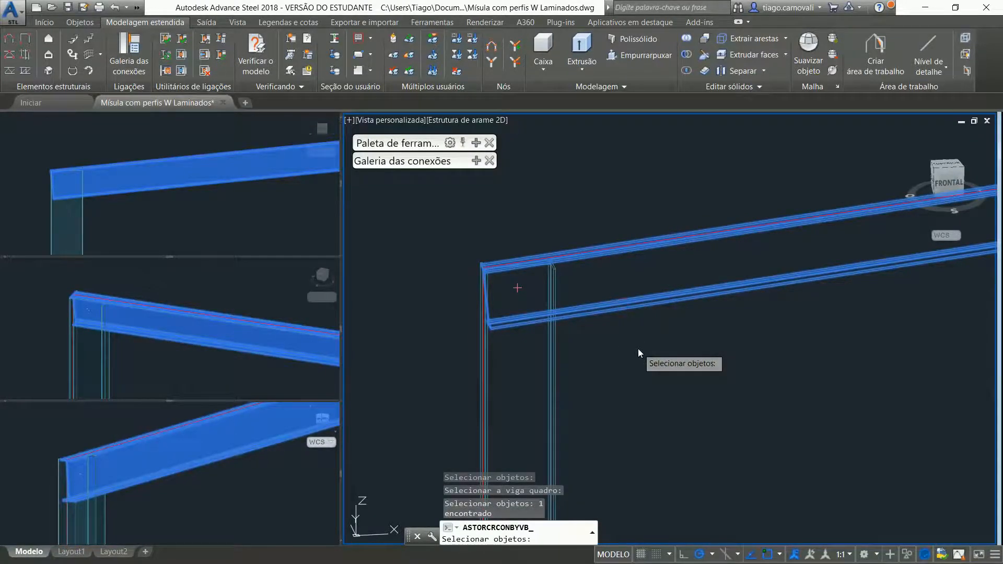
pyautogui.press('Return')
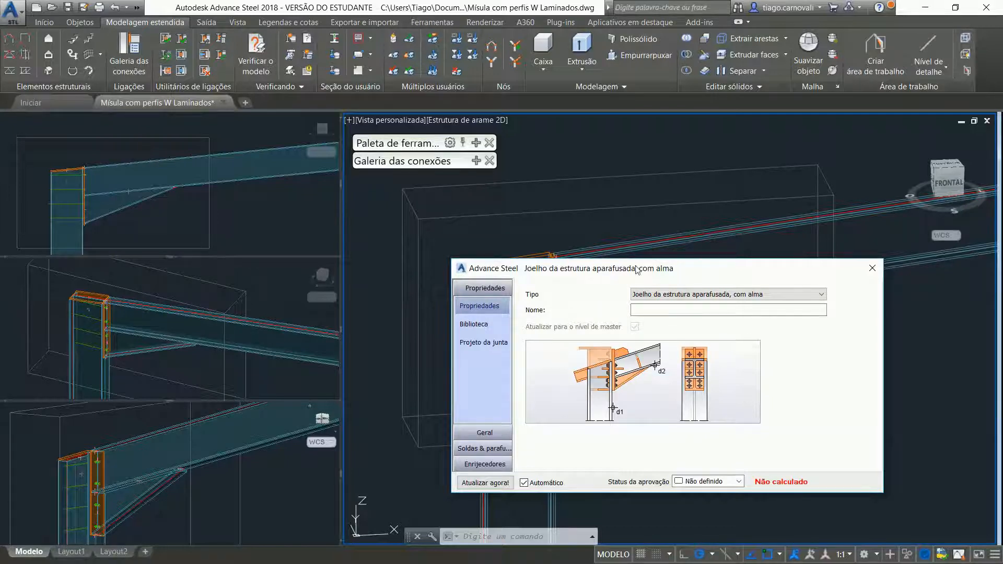
# - Check which connection types are available under Tipo in the bolted knee's properties
pyautogui.moveTo(638, 268); pyautogui.dragTo(610, 223)
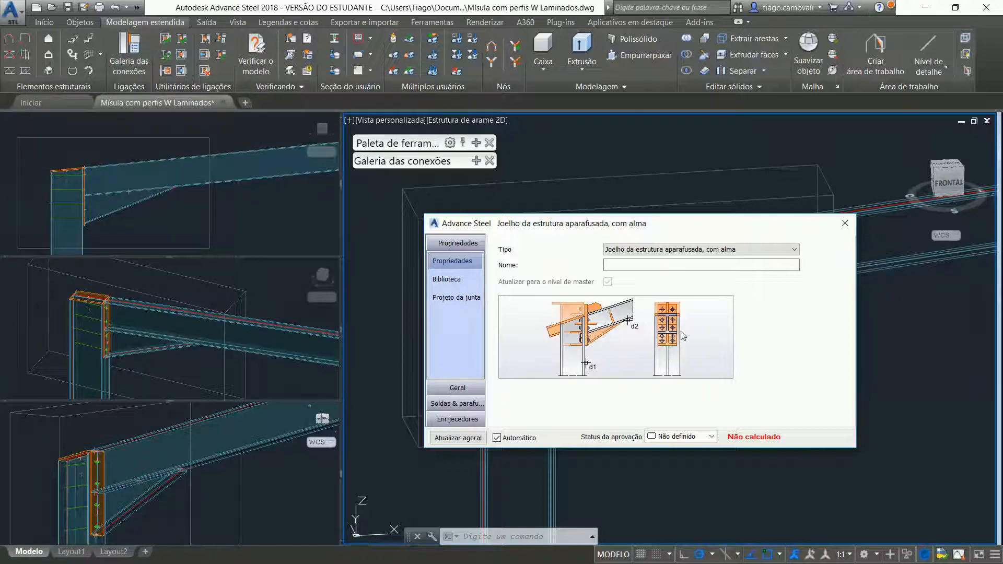
pyautogui.click(715, 251)
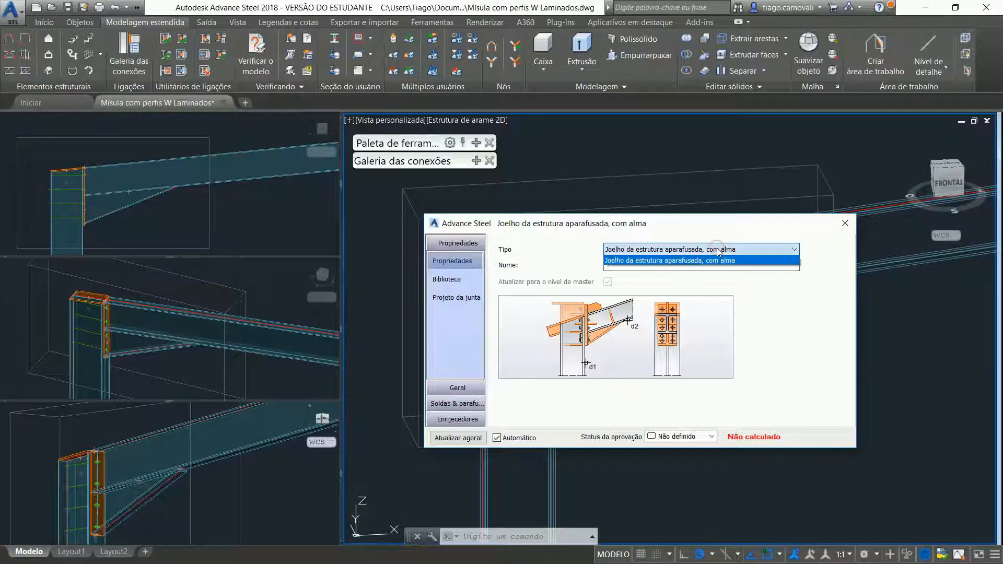
pyautogui.click(723, 251)
pyautogui.click(741, 250)
pyautogui.click(742, 249)
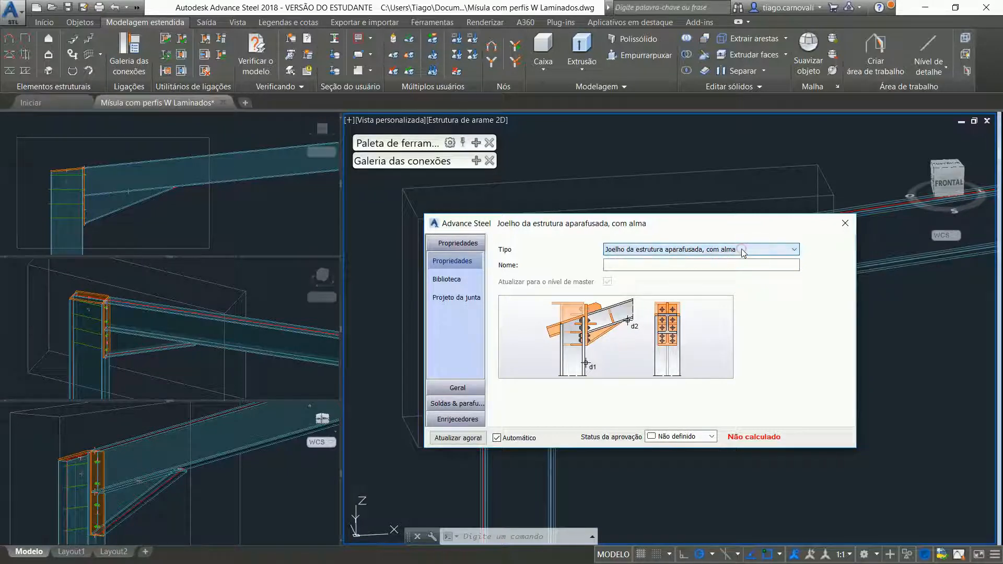
# - Examine the knee connection's Biblioteca table and its Projeto da junta settings, including the Modulo options
pyautogui.click(463, 279)
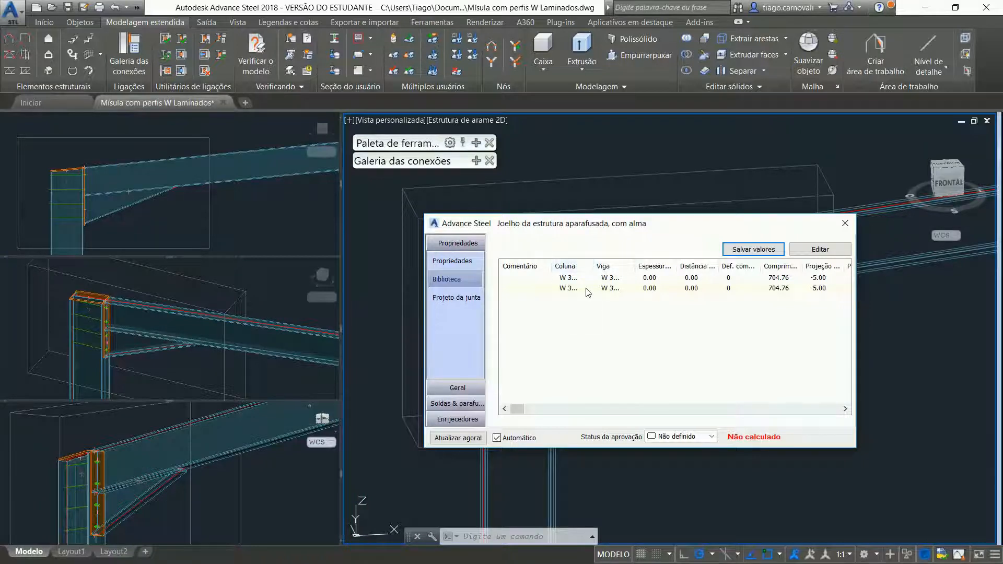
pyautogui.click(472, 299)
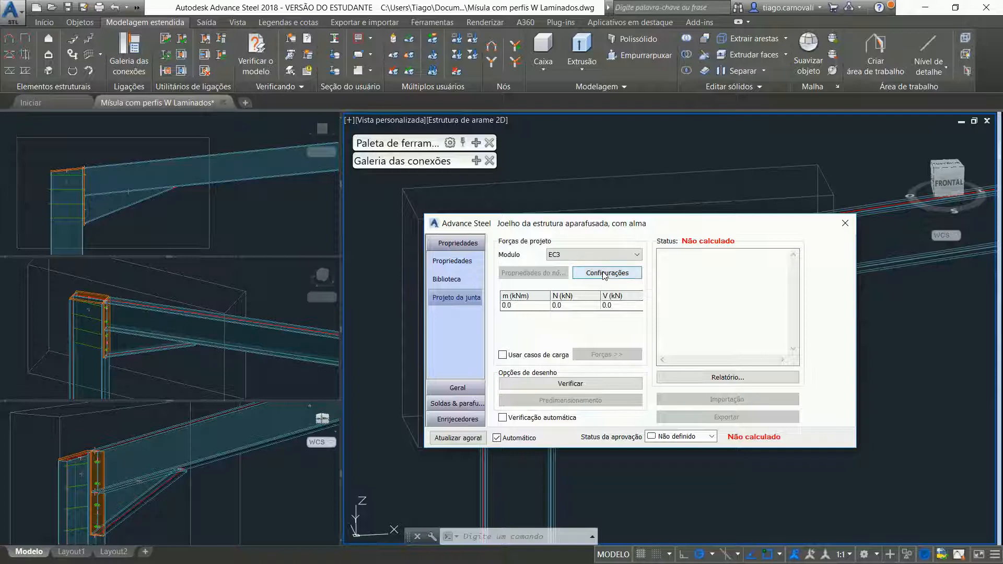
pyautogui.click(638, 257)
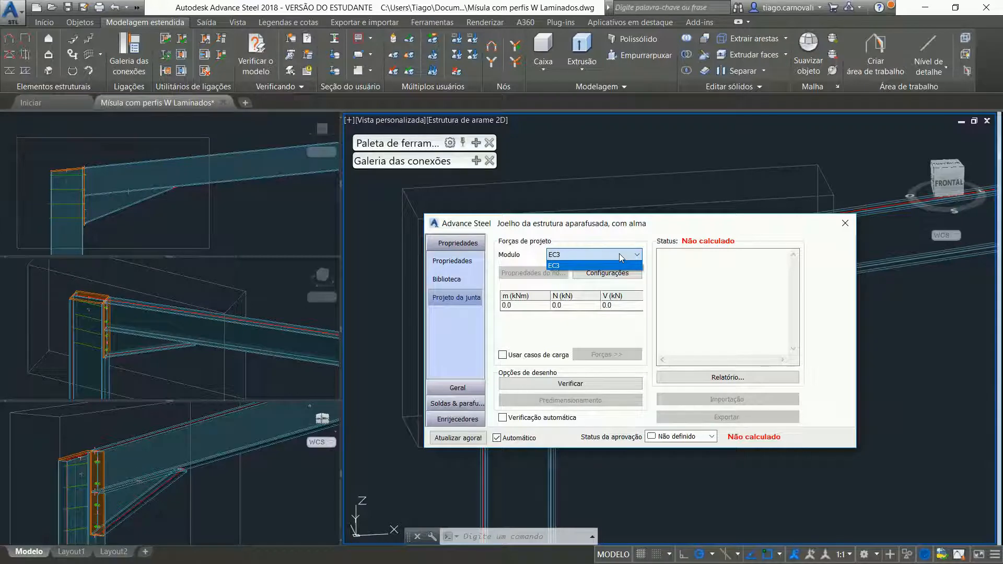
pyautogui.click(617, 329)
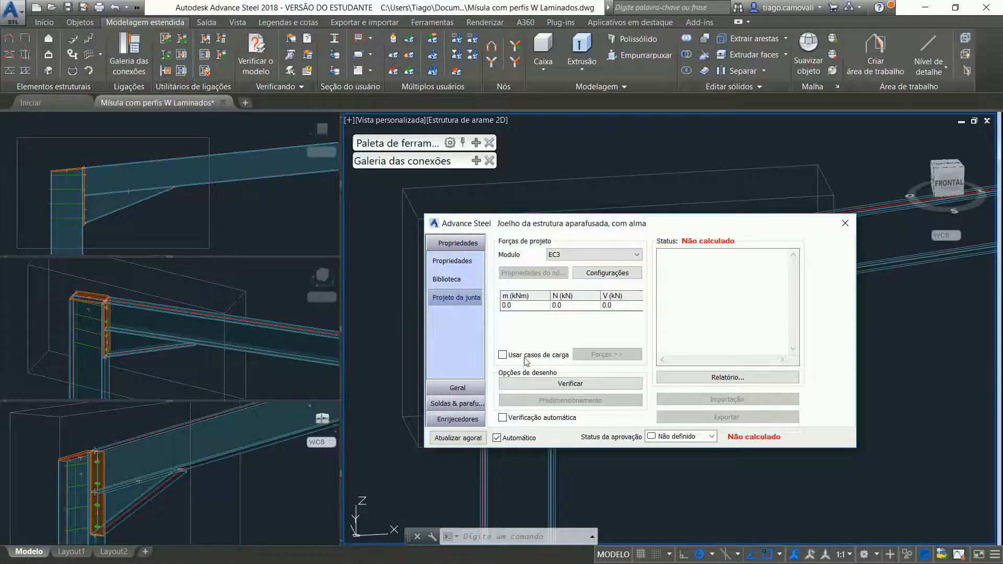
# - Review the knee connection's general settings for the haunch, additional plate, additional beam, end plate and cover plate
pyautogui.click(478, 390)
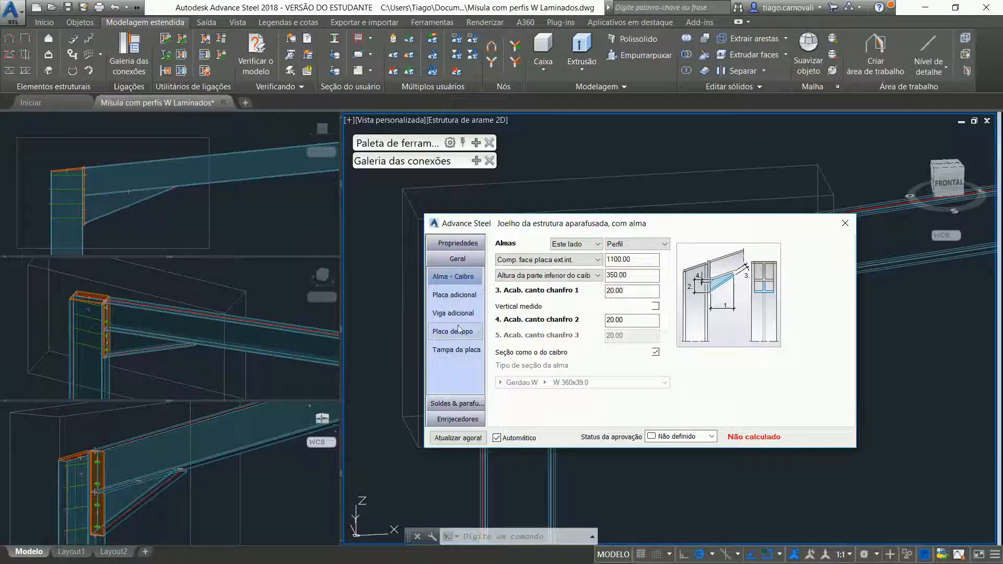
pyautogui.click(464, 274)
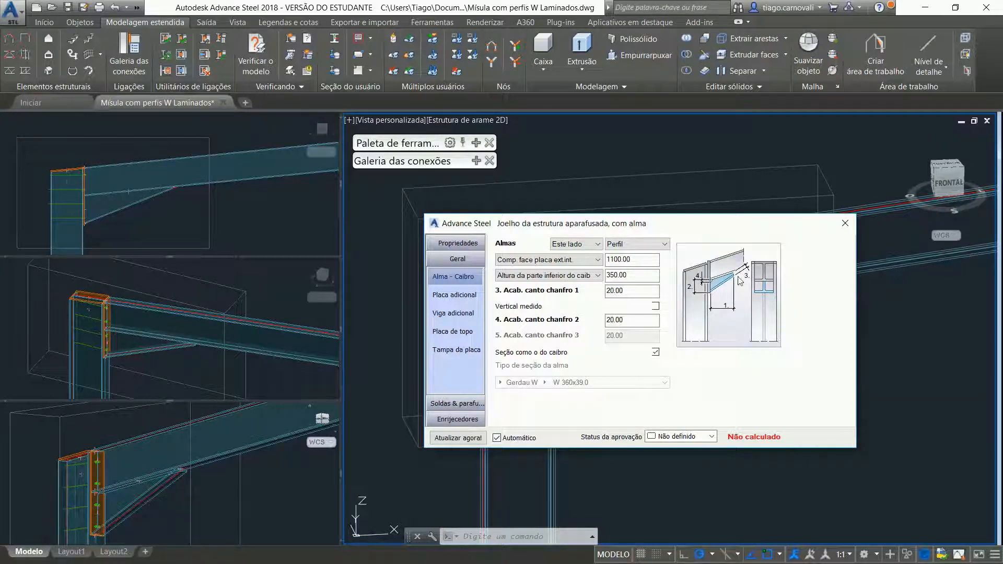
pyautogui.click(476, 295)
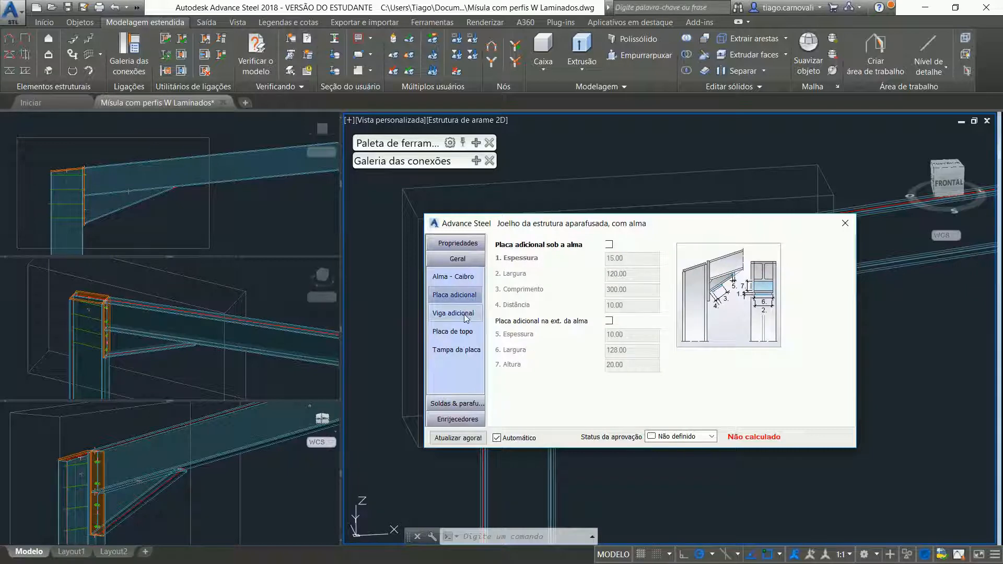
pyautogui.click(465, 316)
pyautogui.click(463, 333)
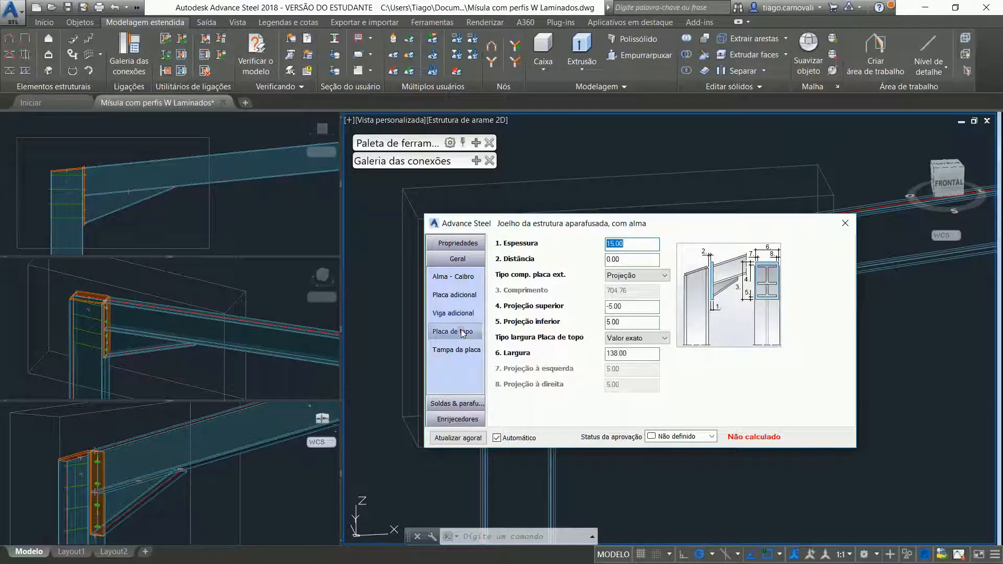
pyautogui.click(464, 351)
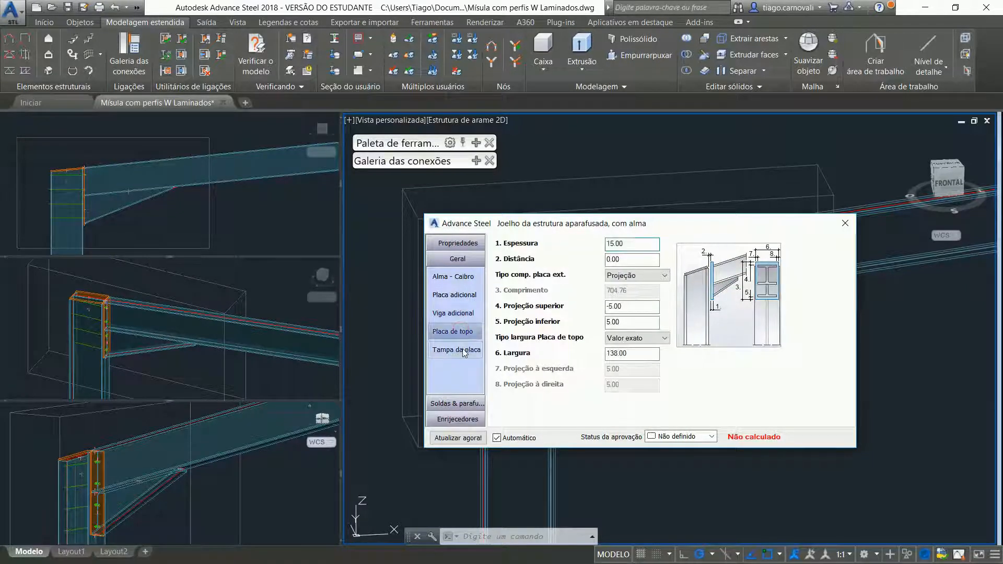
# - In the Alma - Caibro settings, try the haunch on "O outro lado" and return it to "Este lado"
pyautogui.click(470, 282)
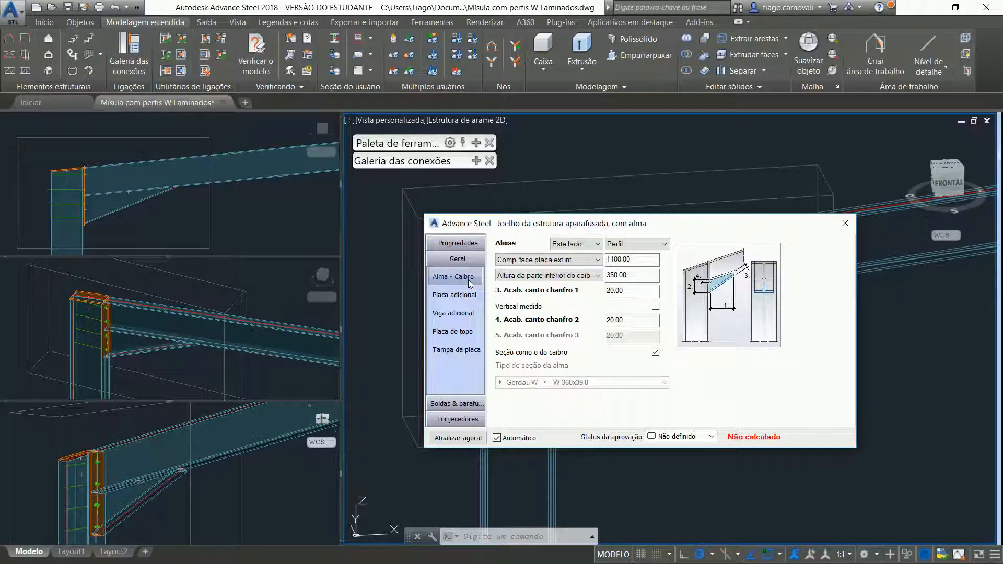
pyautogui.click(599, 245)
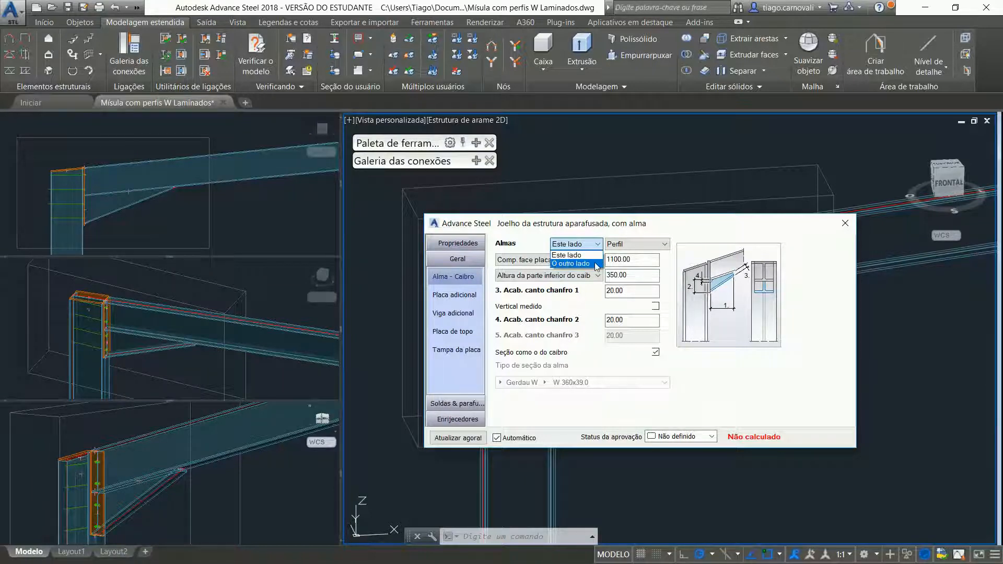
pyautogui.click(596, 264)
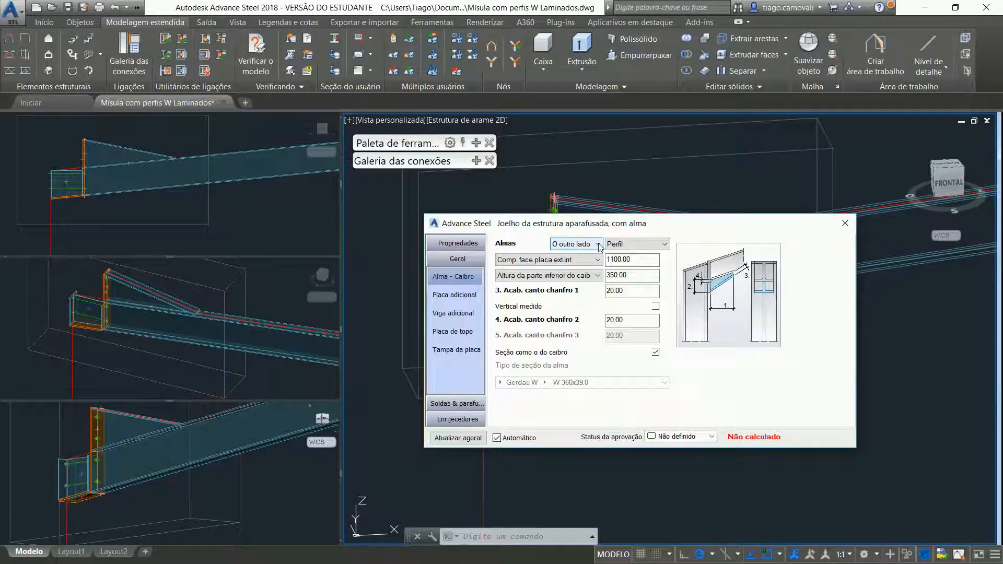
pyautogui.click(599, 245)
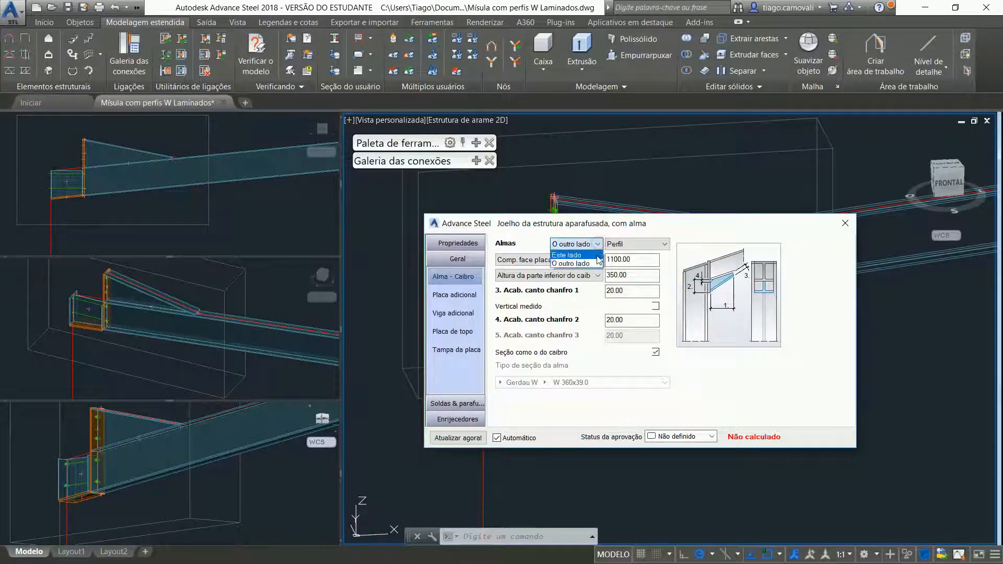
pyautogui.click(596, 256)
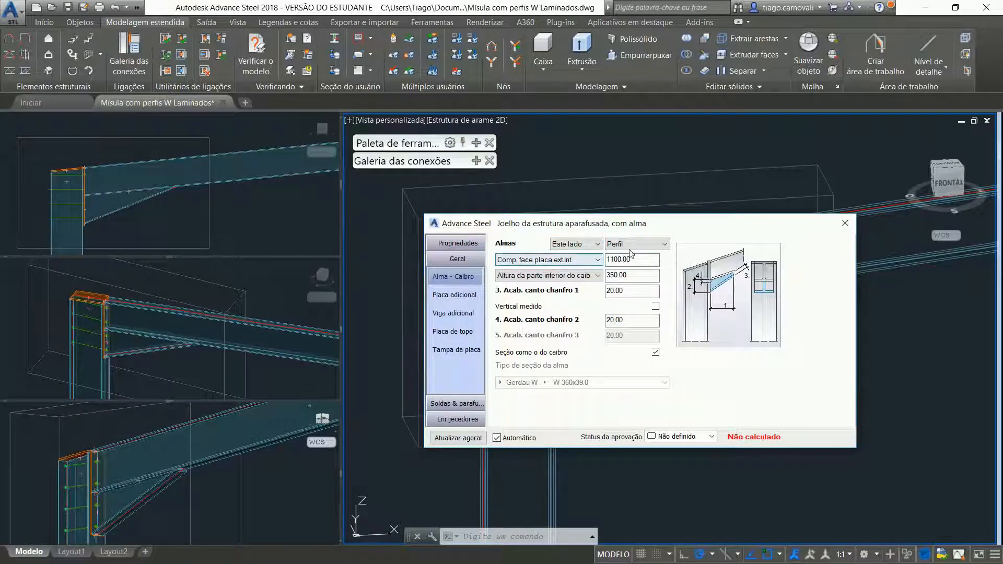
# - Try the haunch types "Nenhum" and "Placas" for the knee connection and restore "Perfil"
pyautogui.click(664, 246)
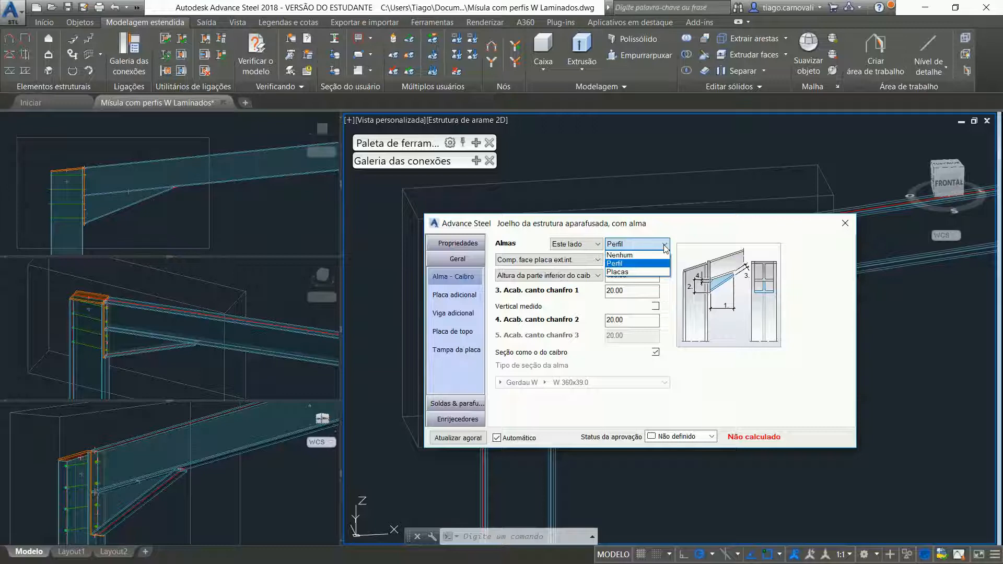
pyautogui.click(657, 257)
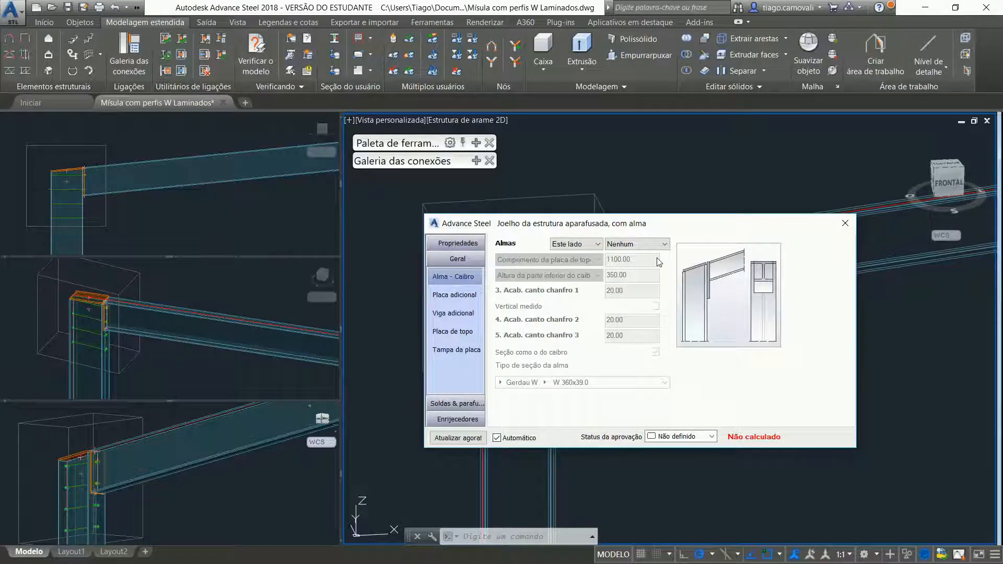
pyautogui.click(664, 243)
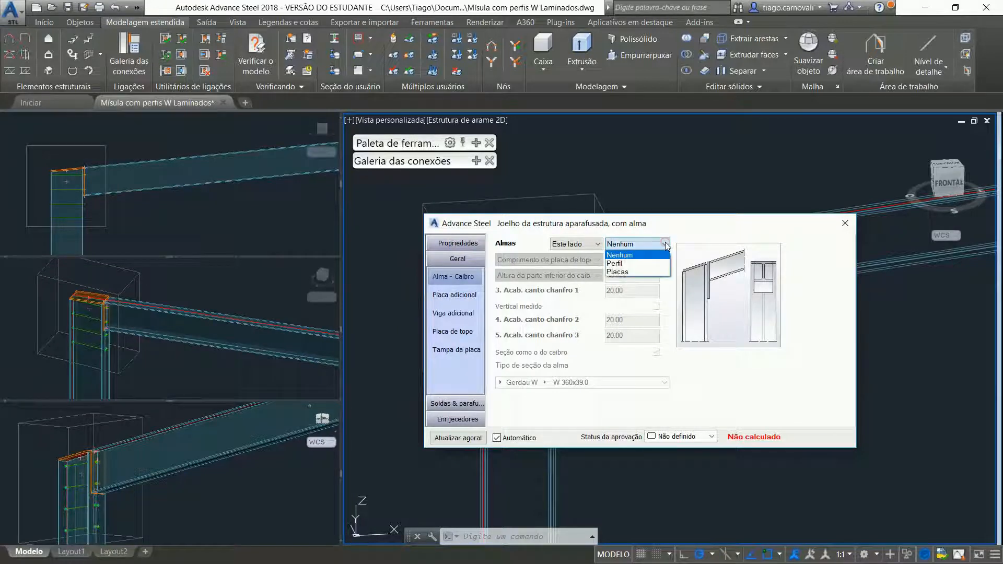
pyautogui.click(656, 264)
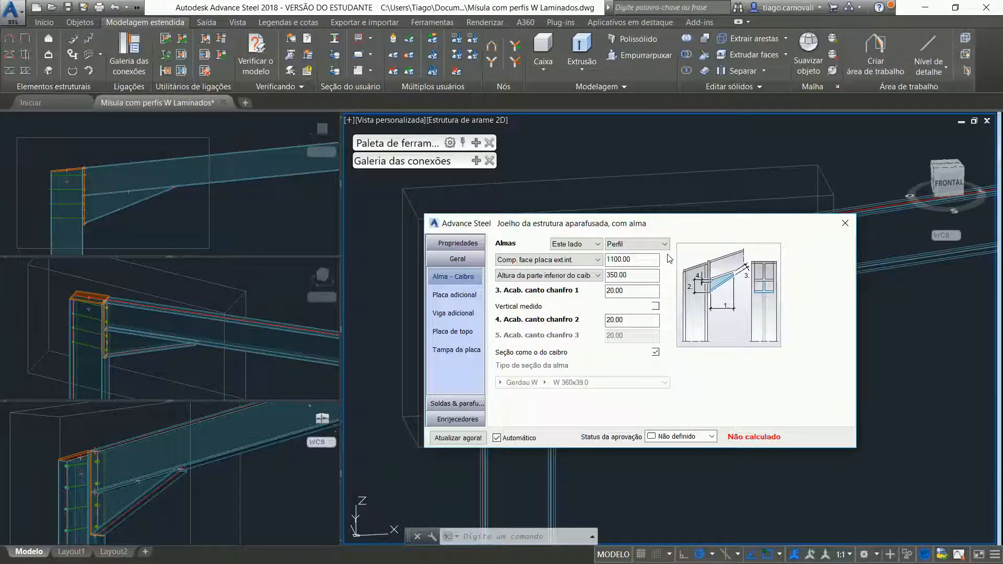
pyautogui.click(663, 244)
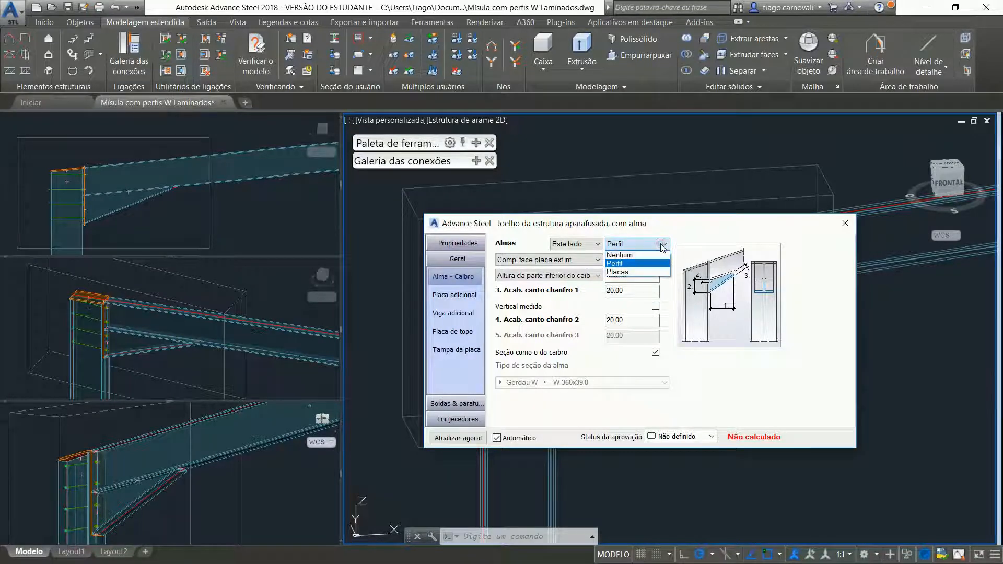
pyautogui.click(652, 272)
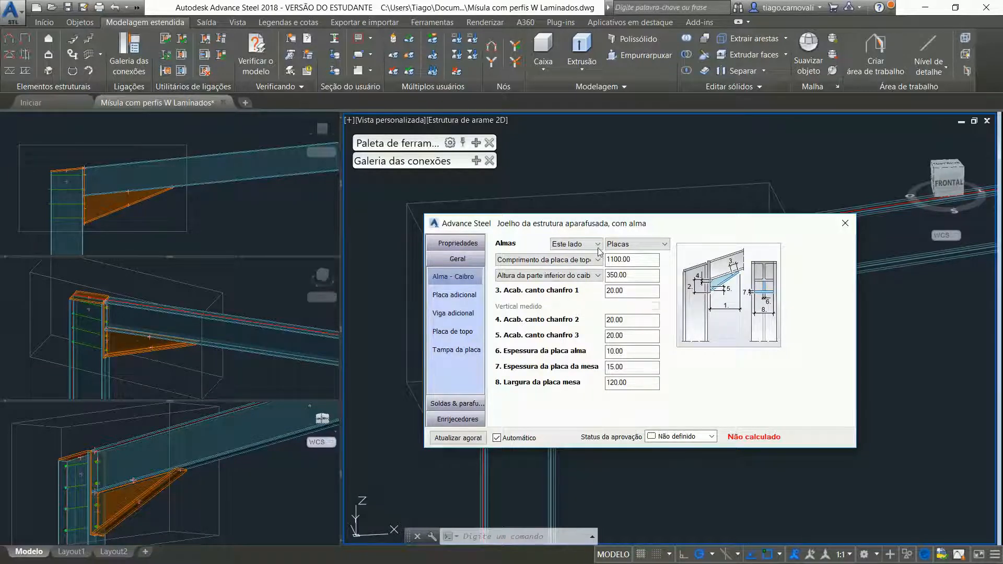
pyautogui.click(631, 243)
pyautogui.click(640, 264)
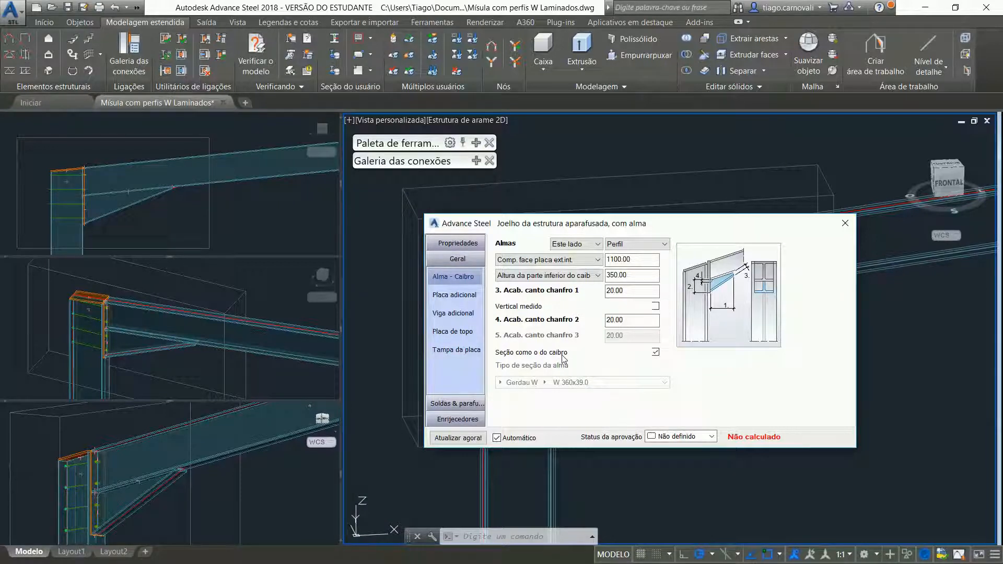
# - Try separate haunch sections W 360x32.9 and W 250x101.0(H), and restore the option to use the rafter's section
pyautogui.click(657, 354)
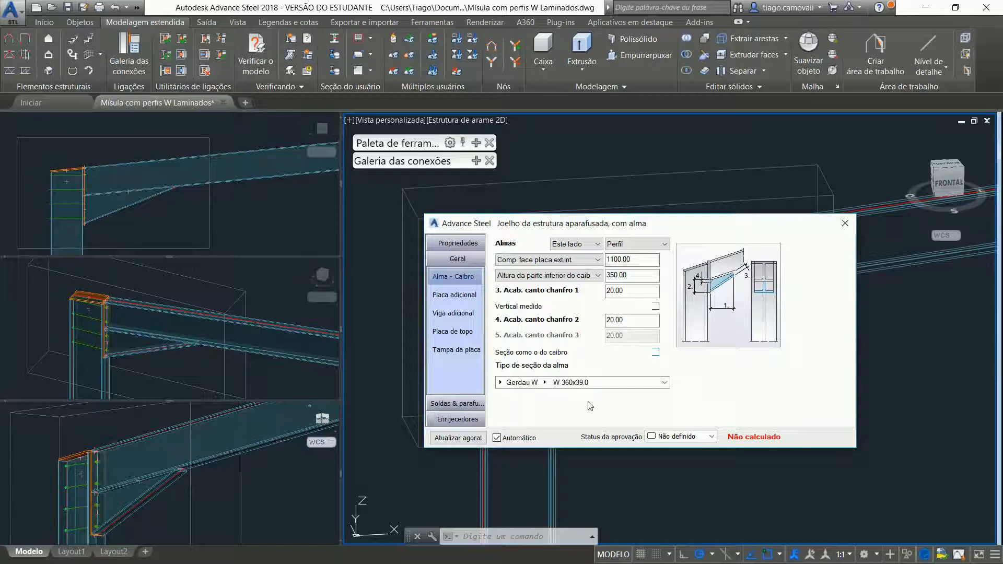
pyautogui.click(547, 383)
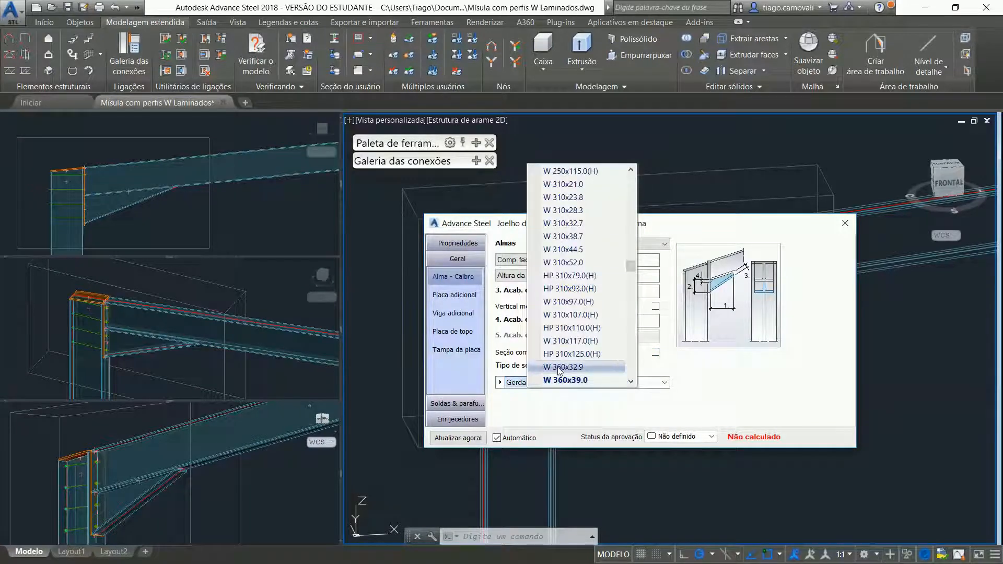
pyautogui.click(559, 368)
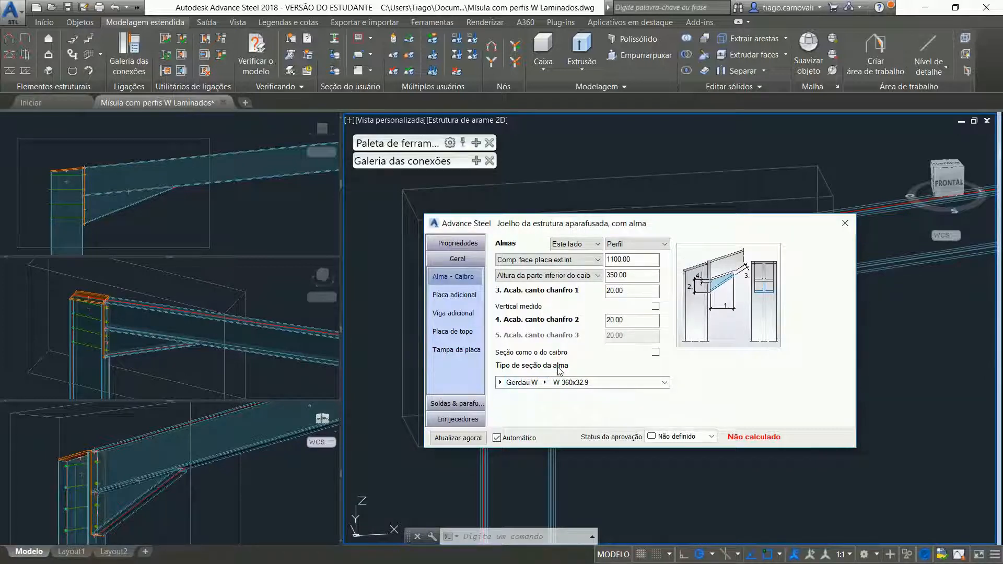
pyautogui.click(549, 383)
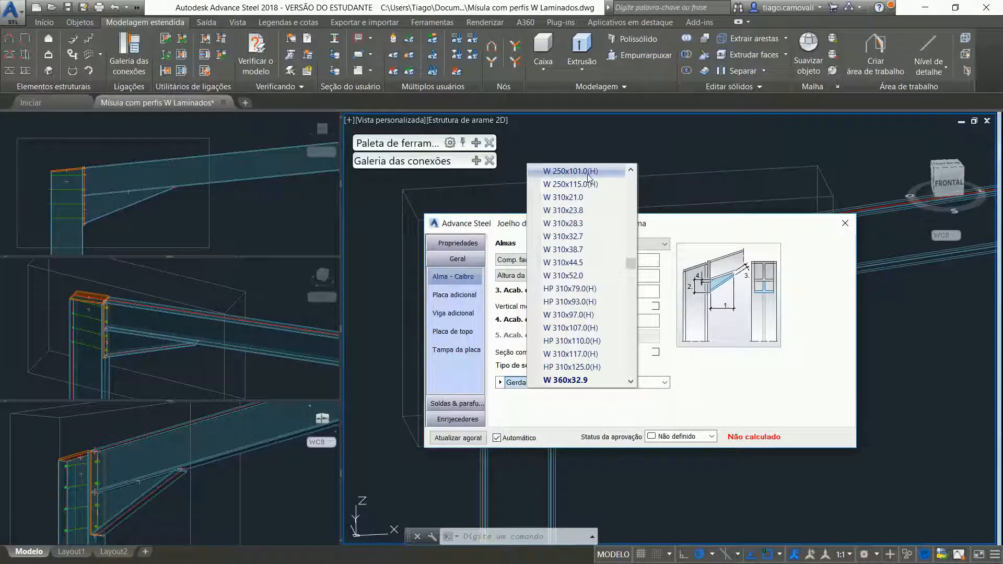
pyautogui.click(588, 174)
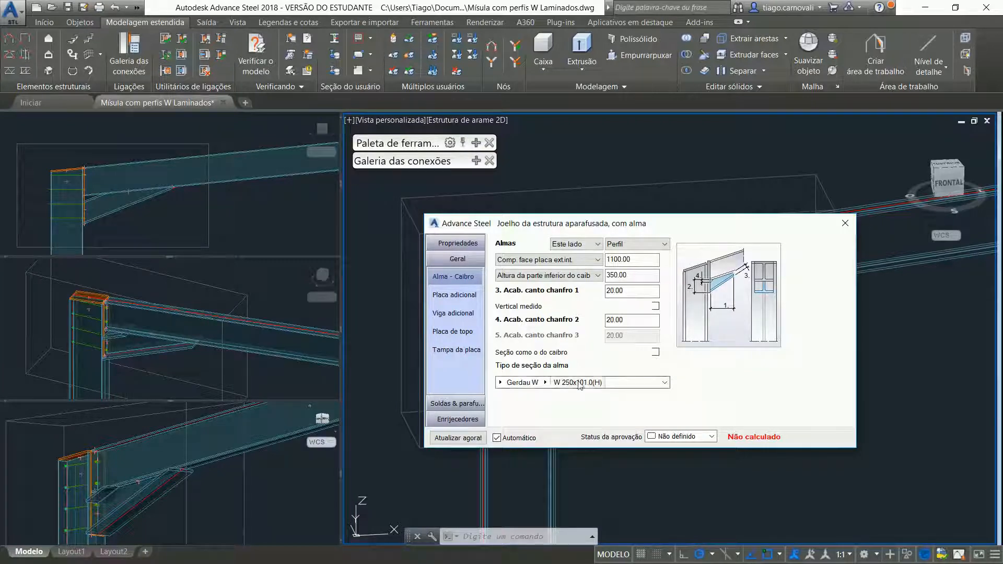
pyautogui.click(656, 353)
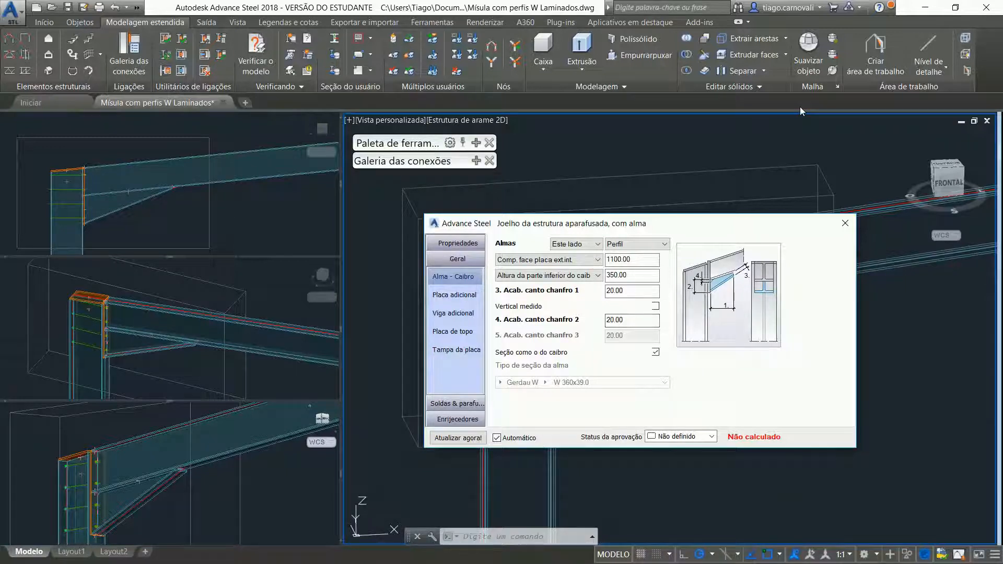
# - Measure the haunch length from the column axis ("Comprimento do eixo da coluna") and set it to 2500
pyautogui.click(925, 10)
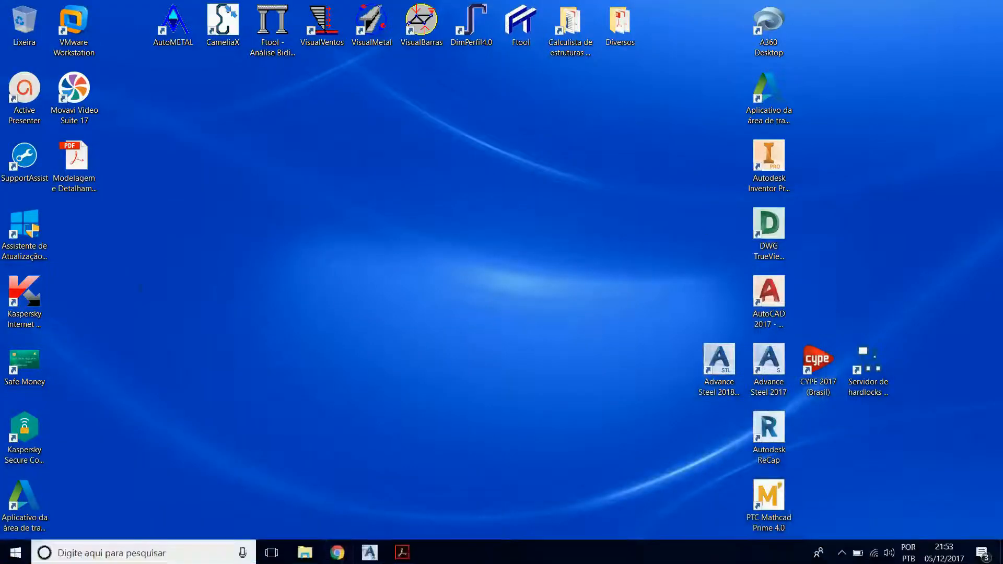
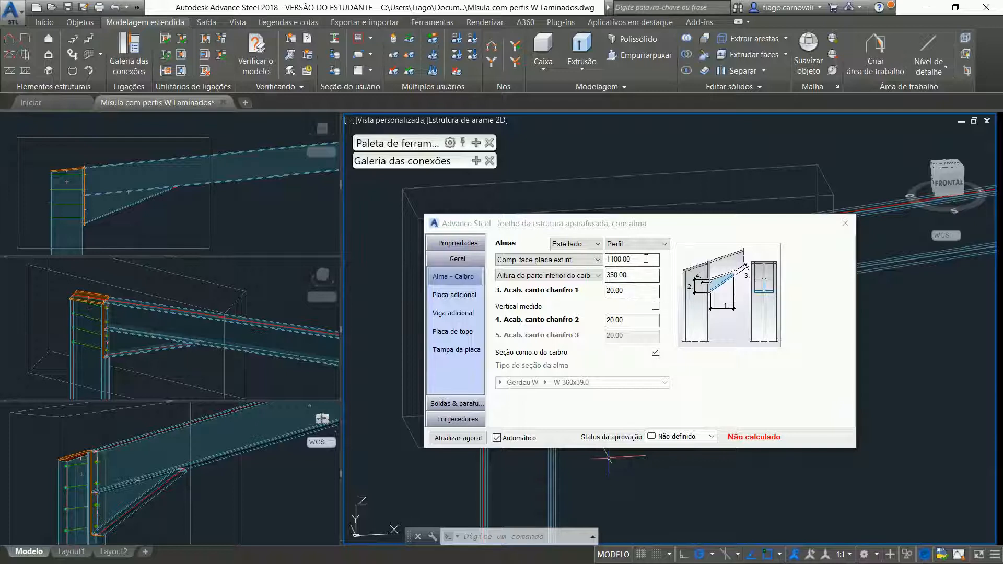
pyautogui.click(597, 260)
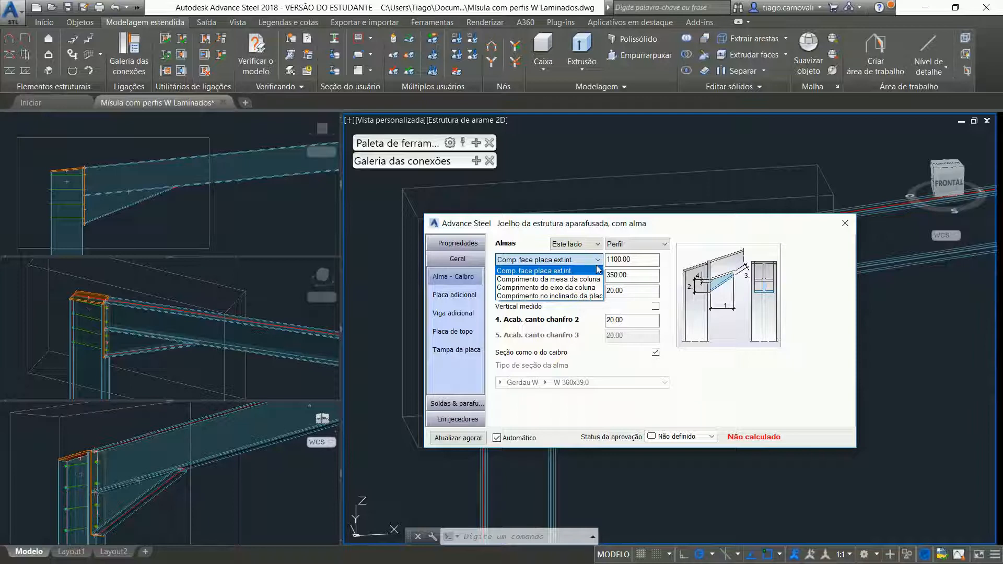
pyautogui.click(590, 279)
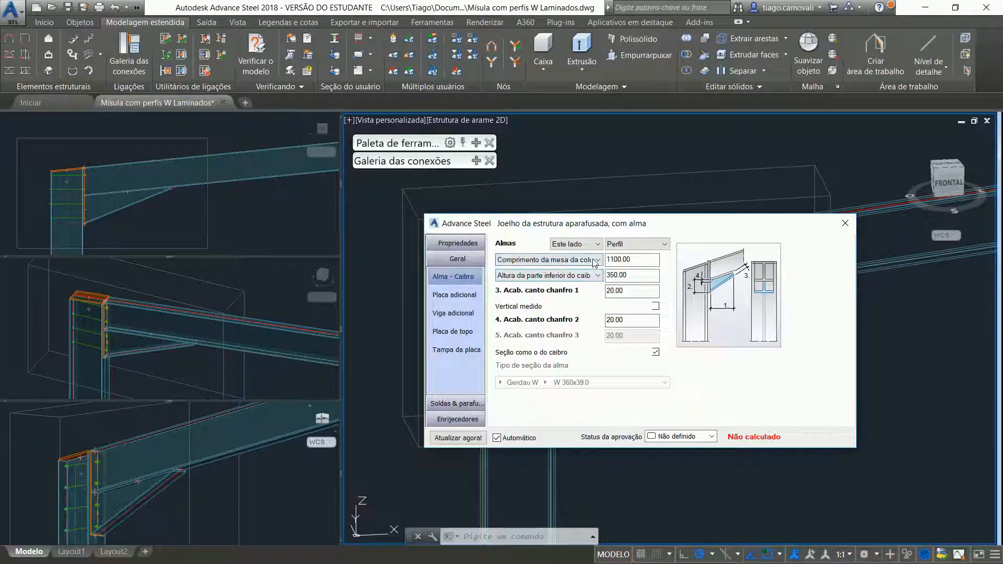
pyautogui.click(595, 261)
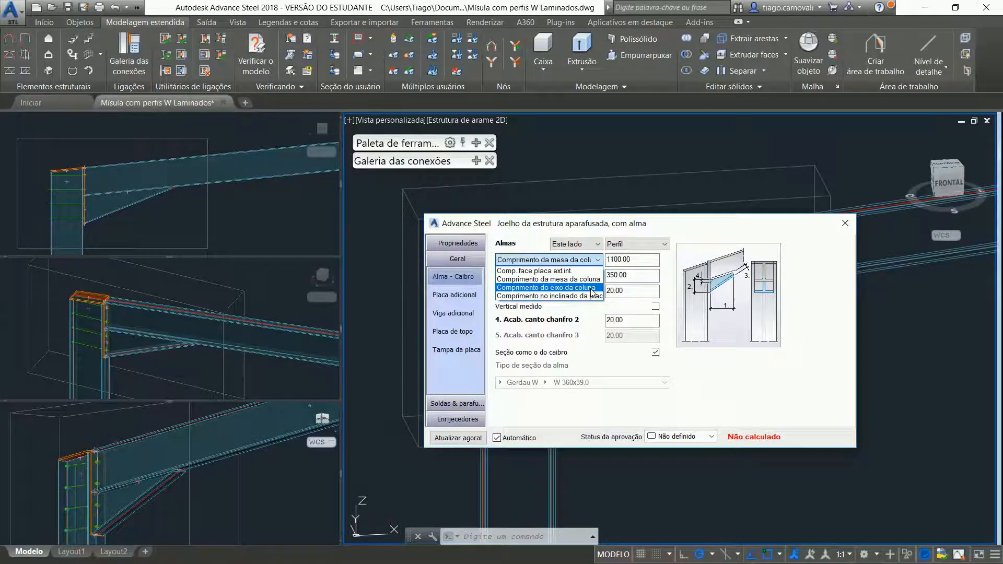
pyautogui.click(592, 289)
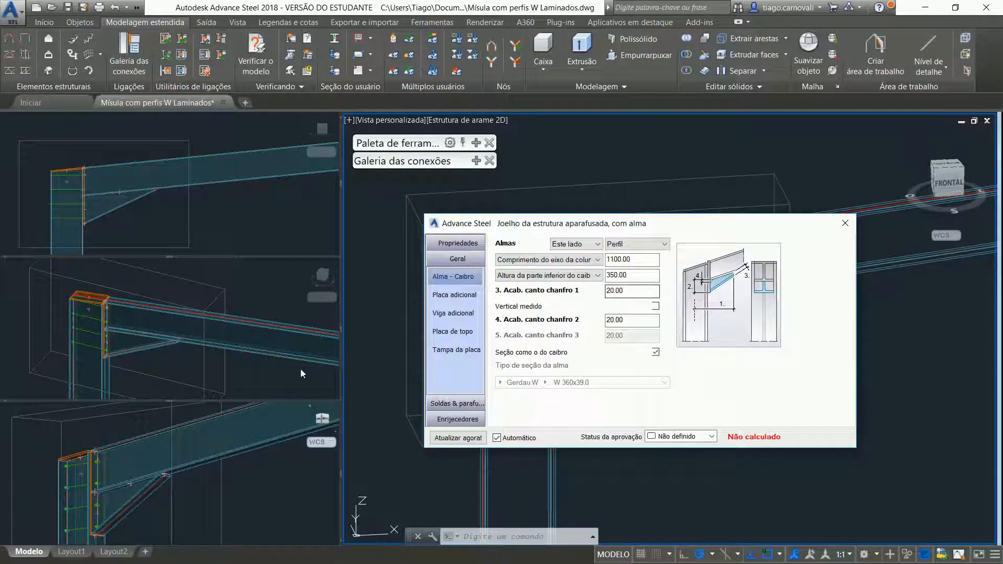
pyautogui.doubleClick(649, 261)
pyautogui.write('2')
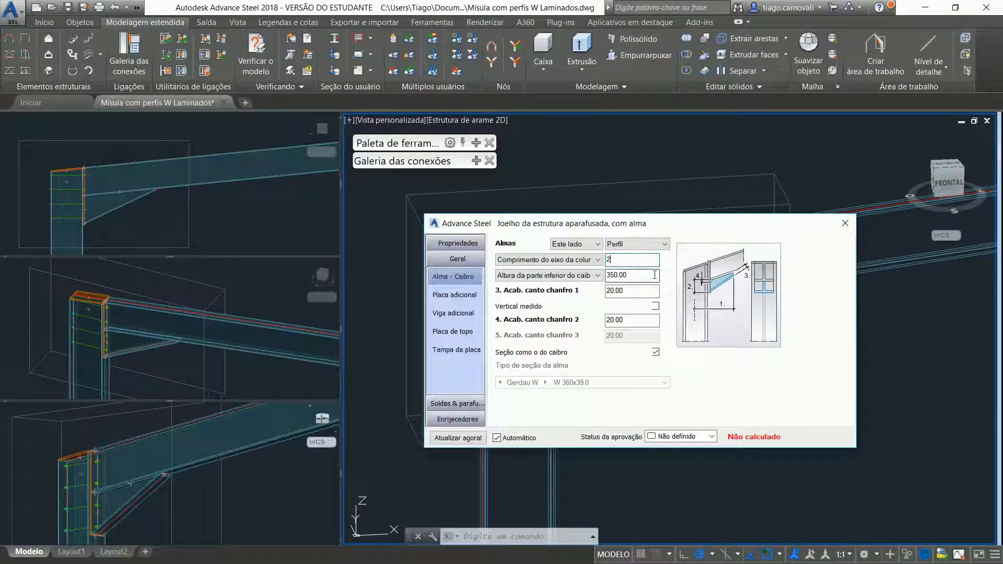
pyautogui.write('500')
pyautogui.press('Tab')
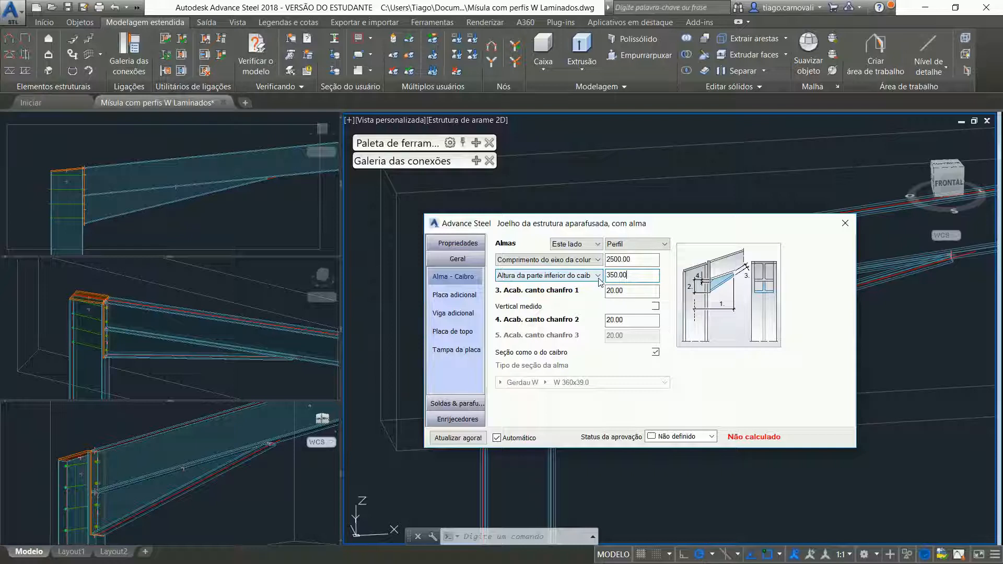
# - Try measuring the haunch height from the rafter's top and from the beam axis, and return to "Altura da parte inferior do caibro"
pyautogui.click(599, 280)
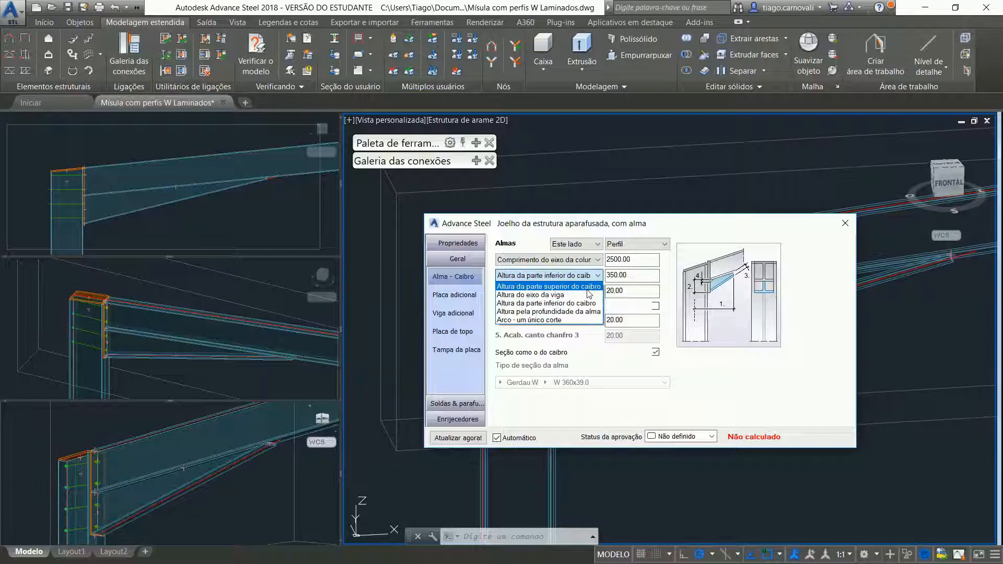
pyautogui.click(588, 289)
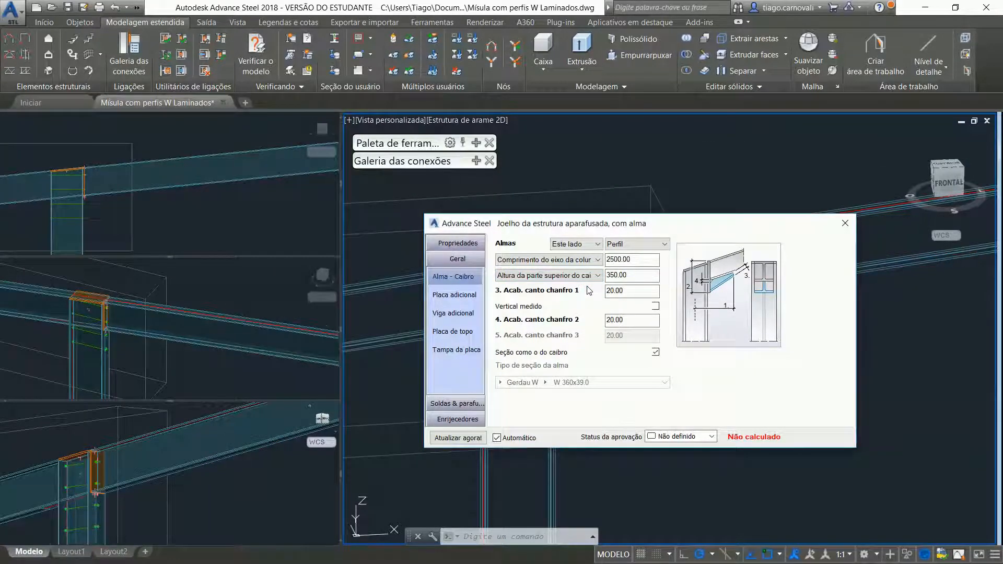
pyautogui.click(592, 276)
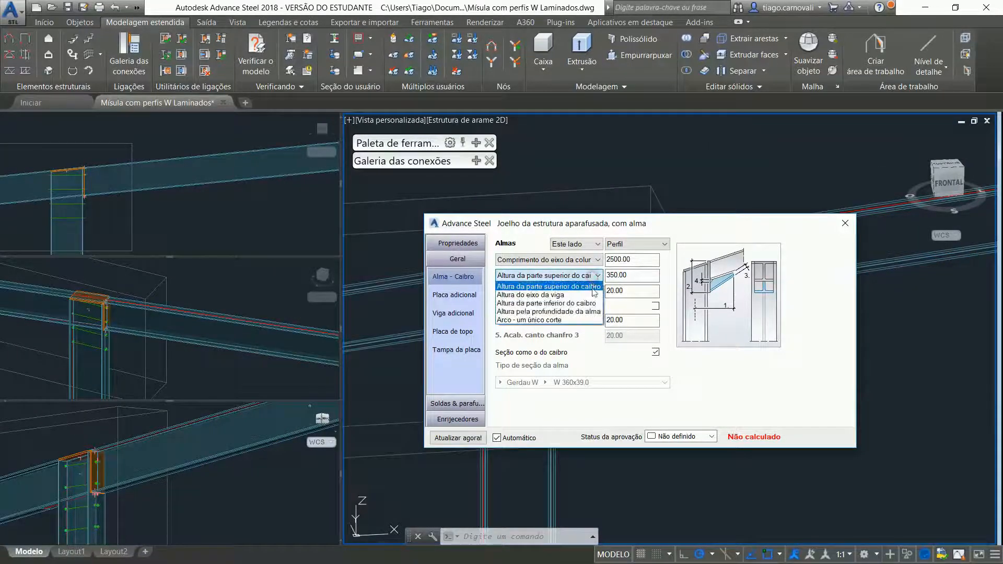
pyautogui.click(593, 296)
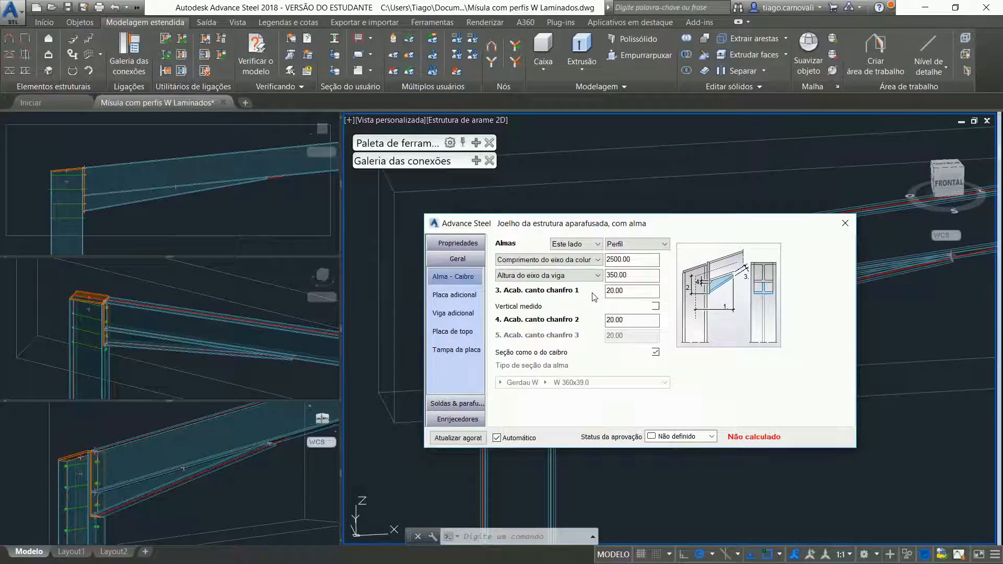
pyautogui.click(598, 276)
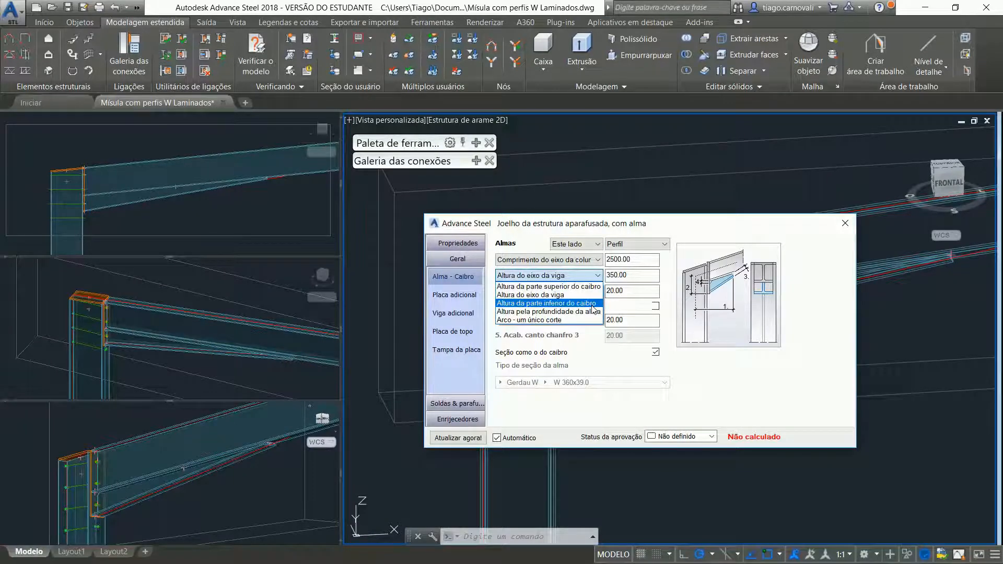
pyautogui.click(547, 303)
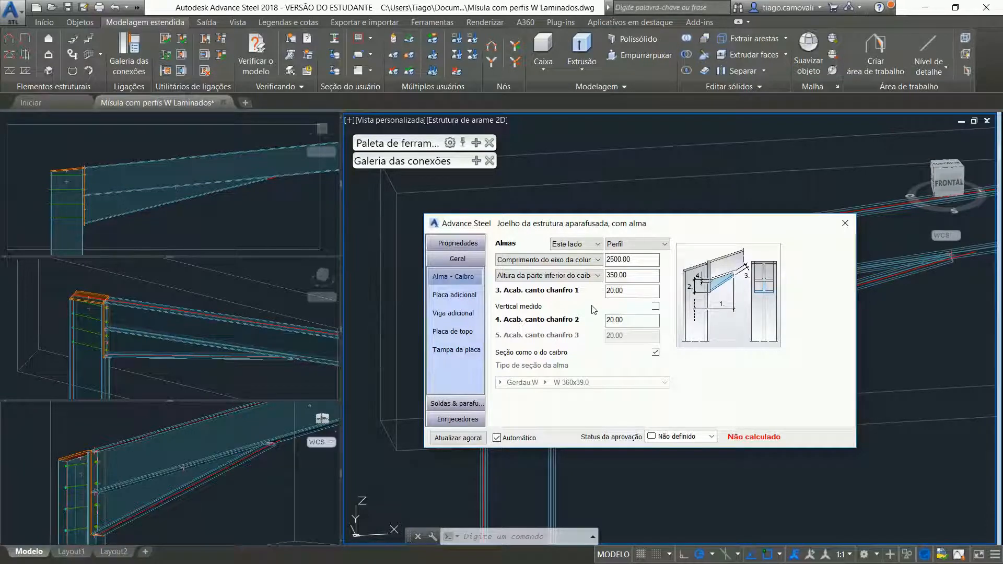
# - Consult the Gerdau section table PDF in Acrobat Reader, and set the haunch height below the rafter to 303 in Advance Steel
pyautogui.doubleClick(638, 275)
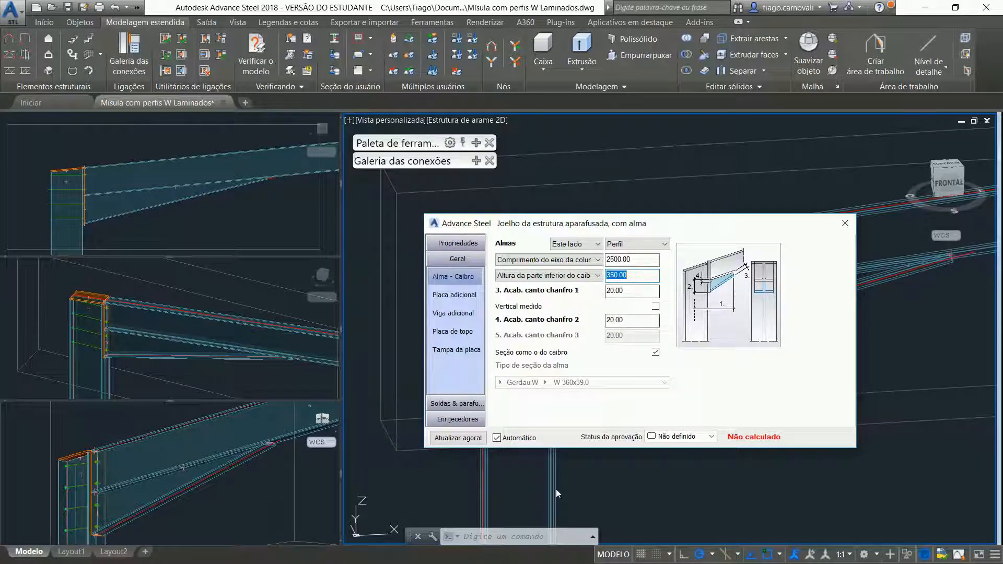
pyautogui.click(925, 7)
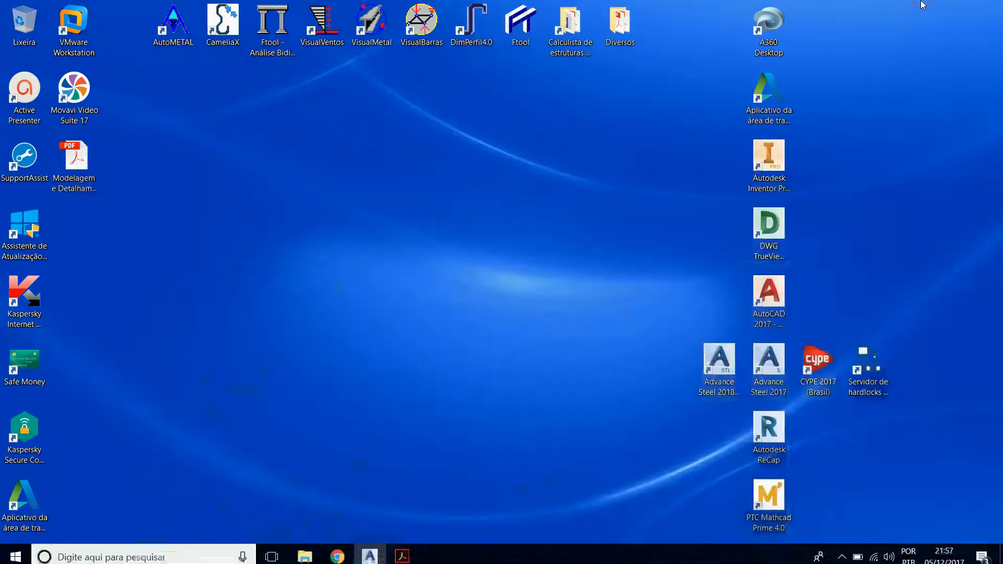
pyautogui.moveTo(402, 551)
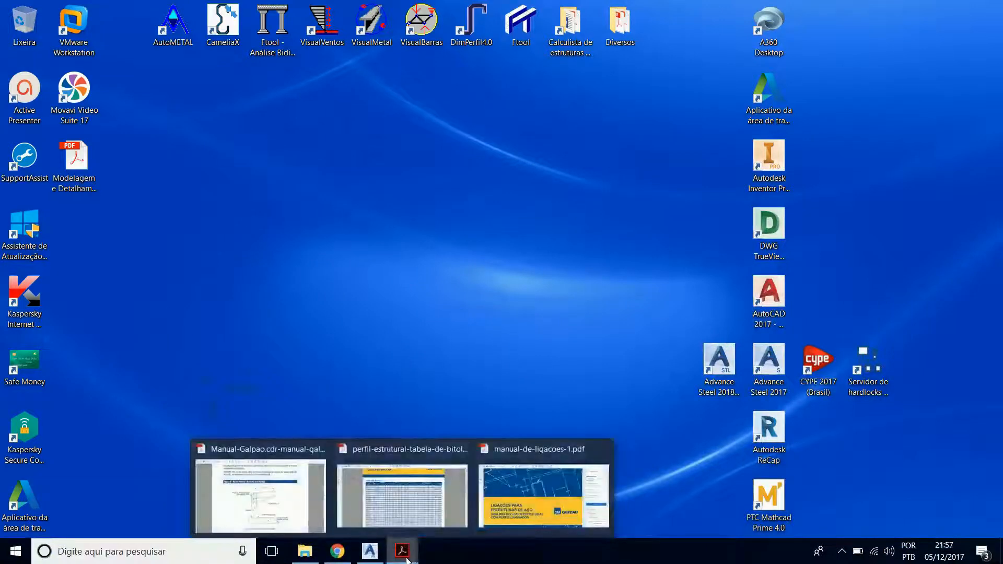
pyautogui.click(414, 508)
pyautogui.scroll(5, 488, 368)
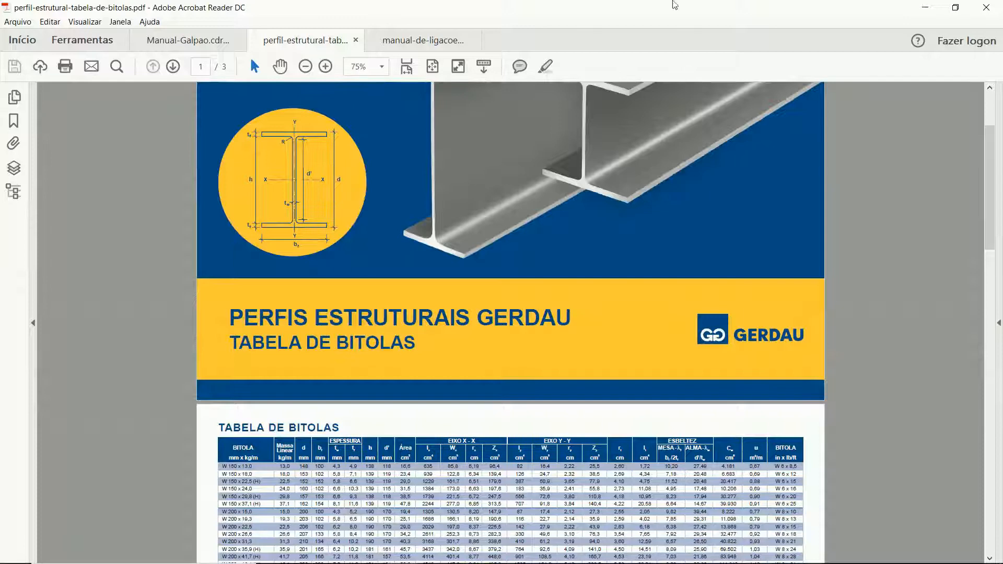
pyautogui.click(925, 8)
pyautogui.click(376, 557)
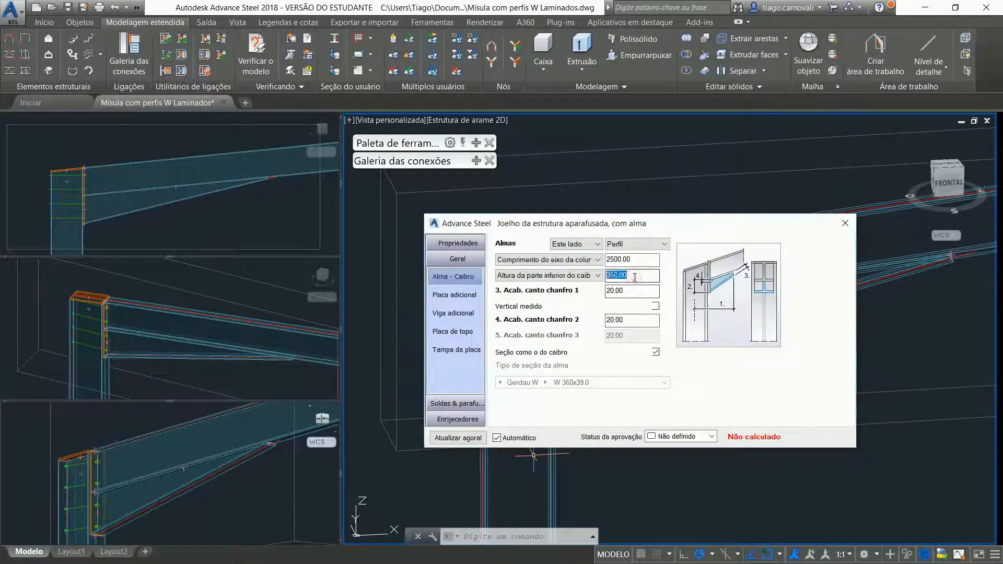
pyautogui.moveTo(634, 276); pyautogui.dragTo(615, 279)
pyautogui.write('03')
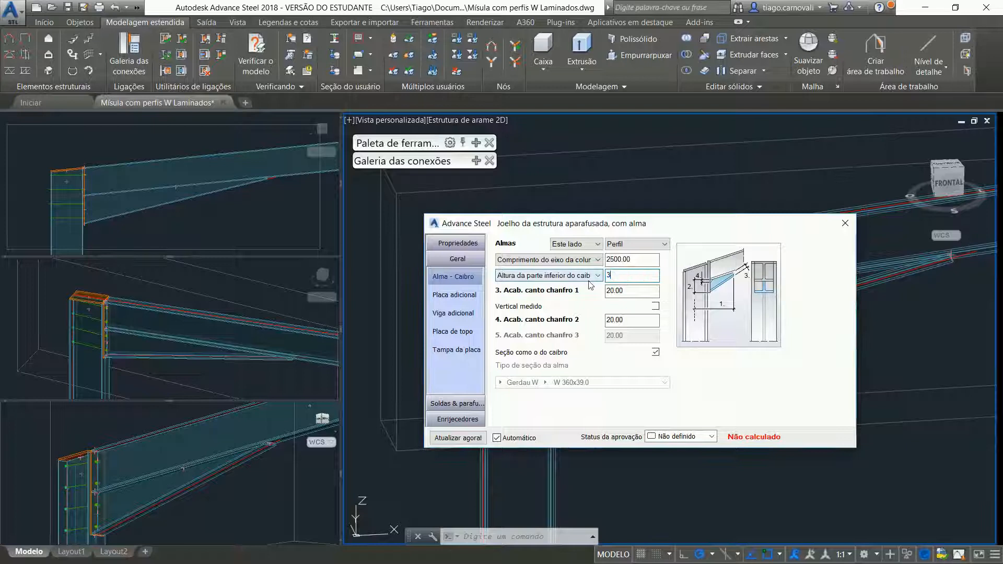
# - Set the haunch's first corner chamfer ("Acab. canto chanfro 1") to 50
pyautogui.click(638, 291)
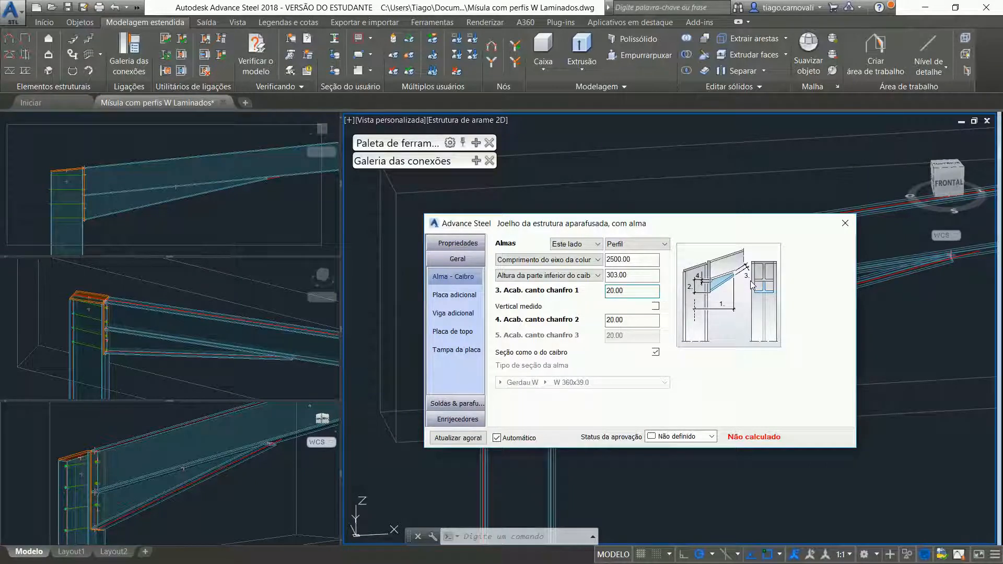
pyautogui.doubleClick(640, 289)
pyautogui.write('50')
pyautogui.press('Return')
pyautogui.click(646, 323)
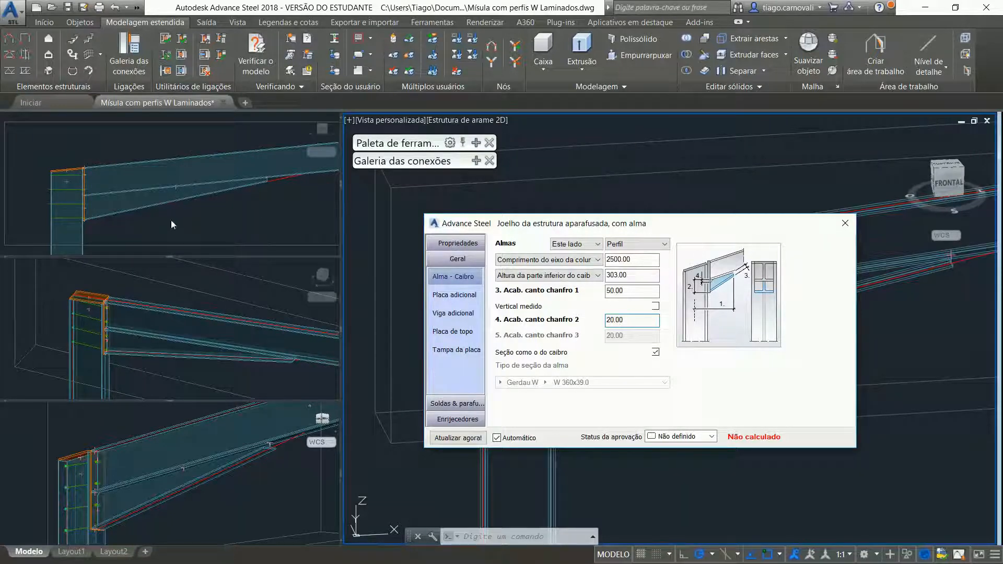
# - Try the additional plates under the haunch and at its end, and disable both again
pyautogui.click(454, 296)
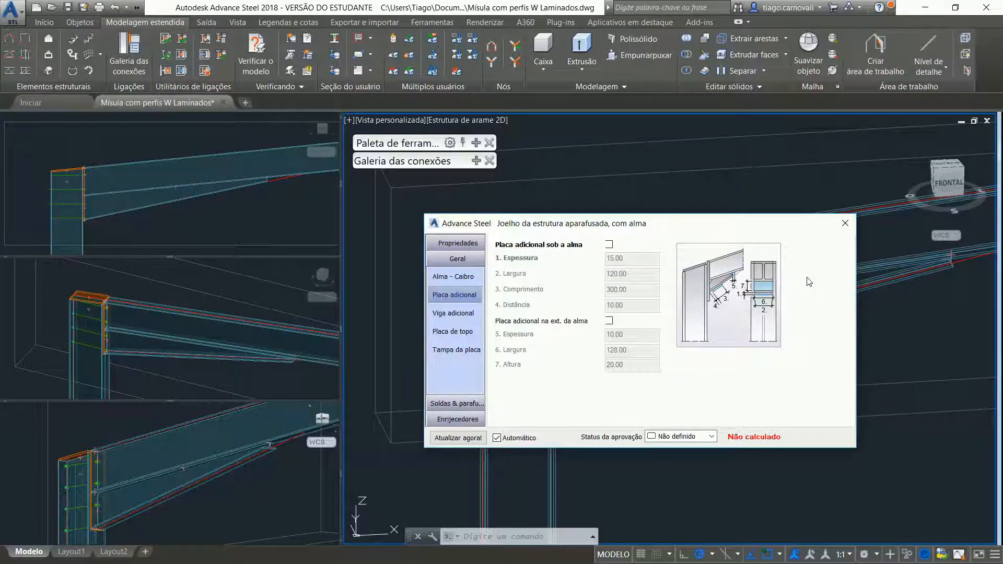
pyautogui.click(609, 245)
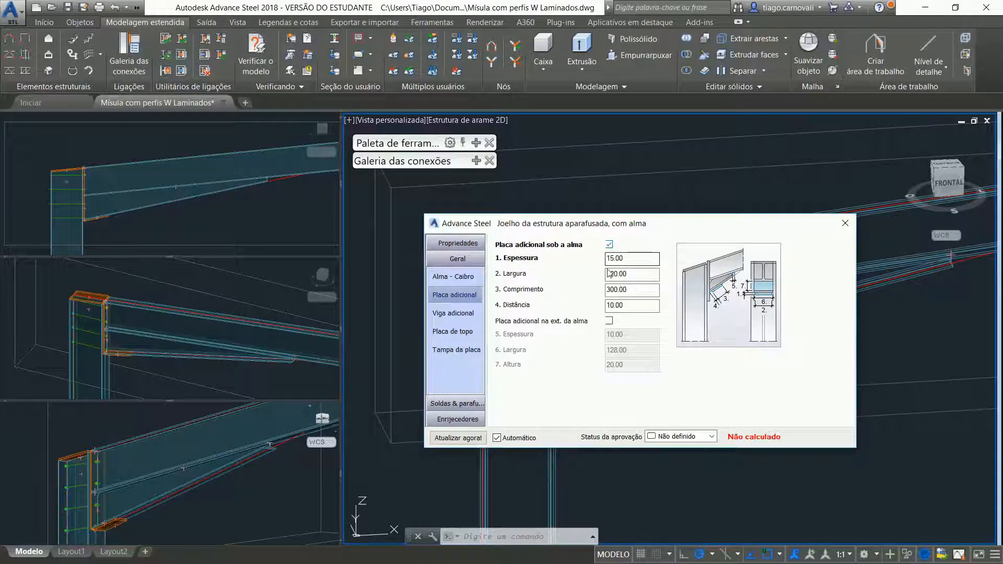
pyautogui.click(609, 321)
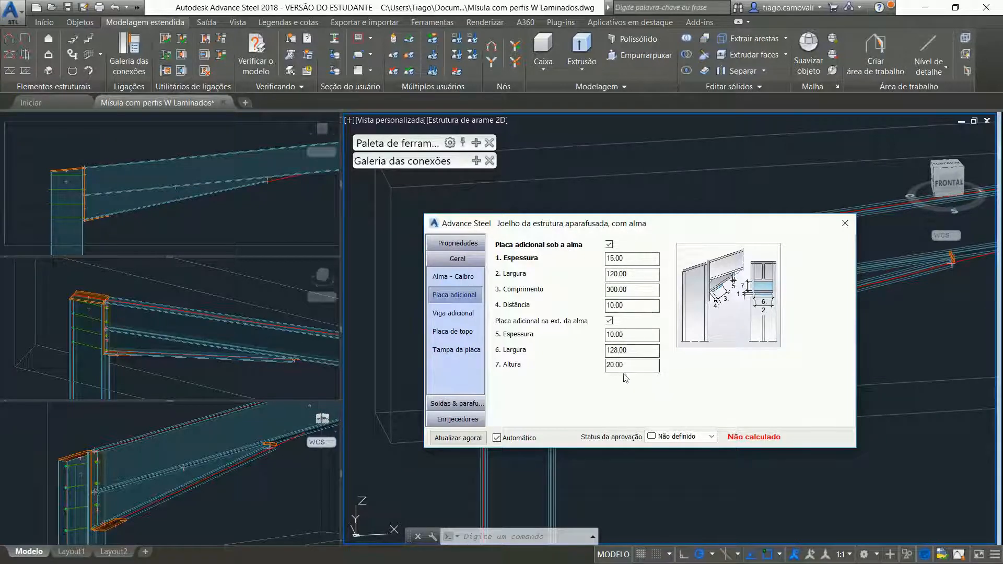
pyautogui.click(610, 321)
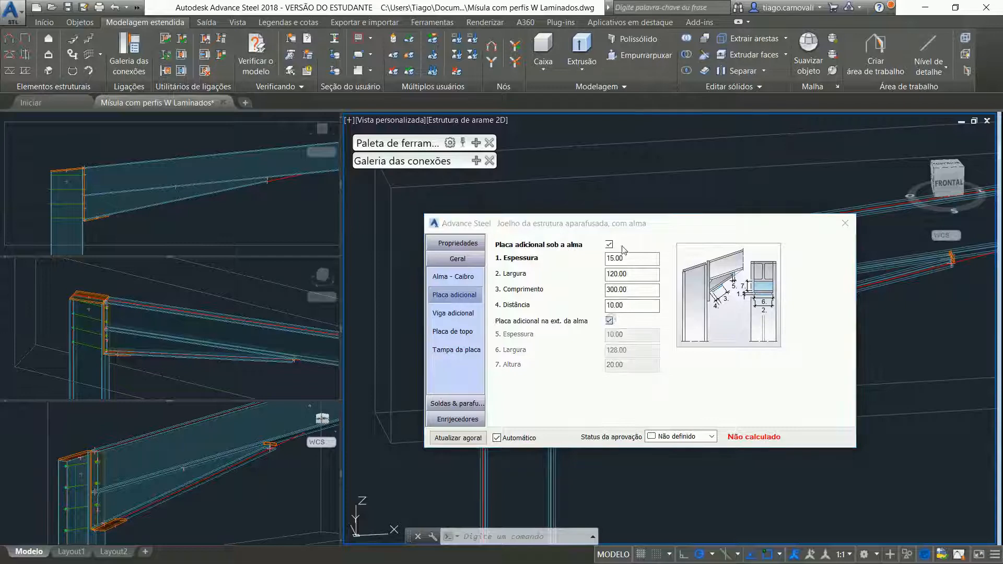
pyautogui.click(609, 244)
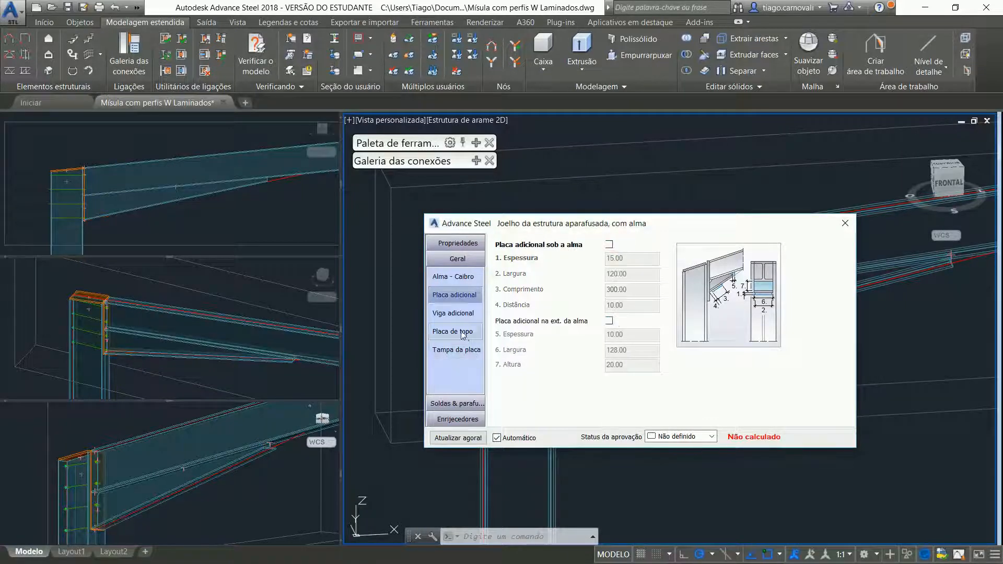
# - Try adding the additional beam ("Viga adicional") on the column's outer side, and disable it again
pyautogui.click(459, 316)
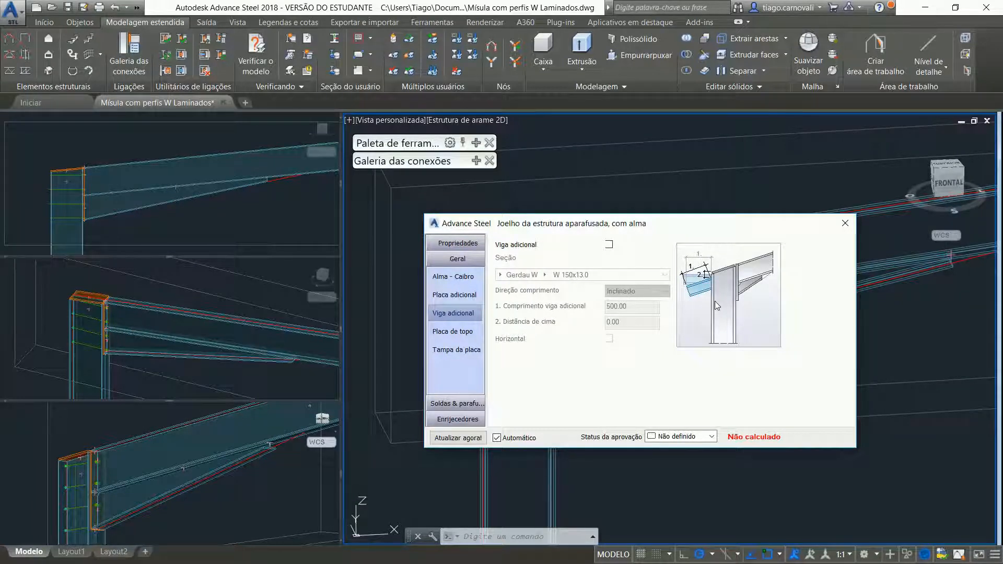
pyautogui.click(610, 245)
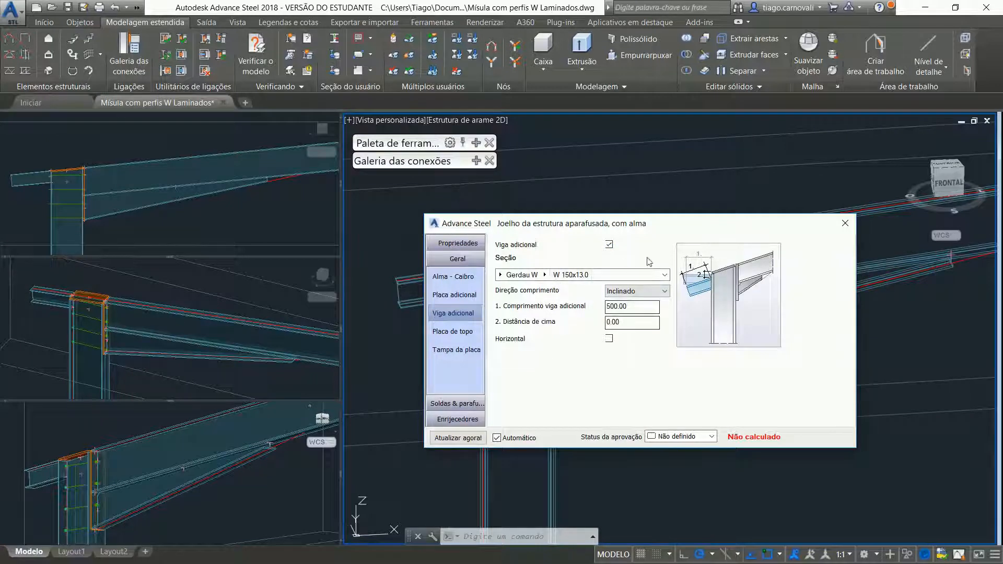
pyautogui.click(609, 244)
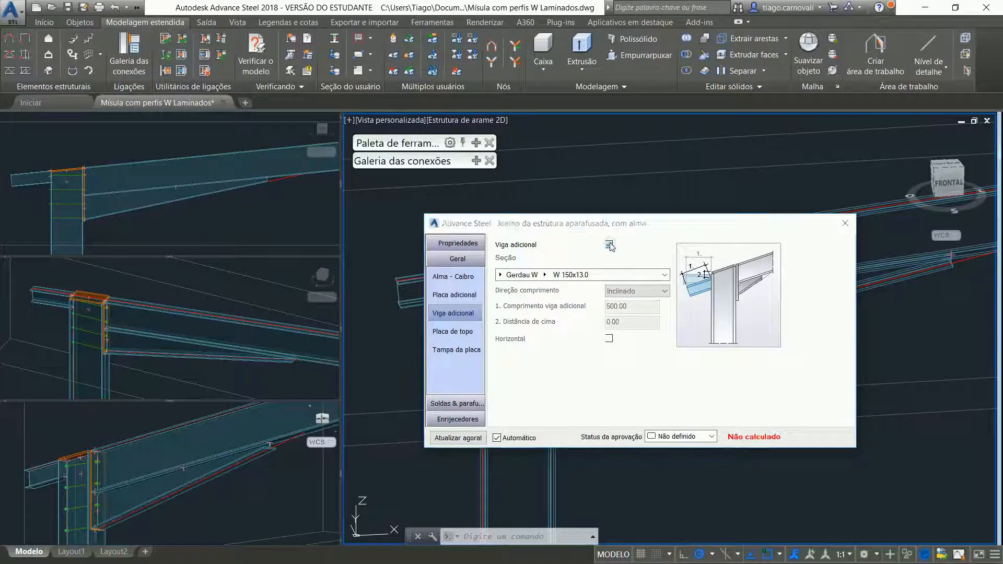
# - Compare end plate ("Placa de topo") thicknesses of 0 and 15, and leave the thickness at 0
pyautogui.click(458, 331)
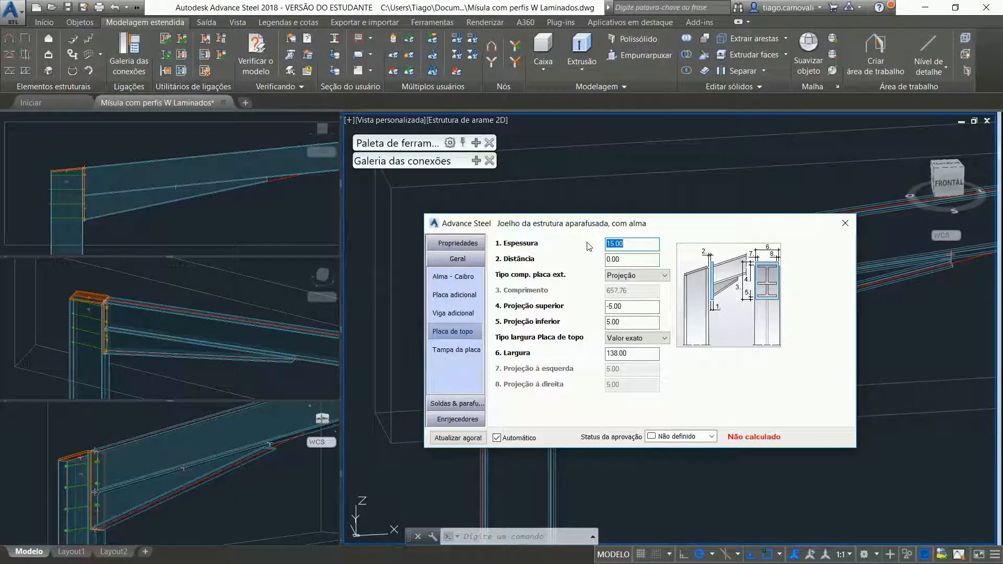
pyautogui.write('0')
pyautogui.press('Return')
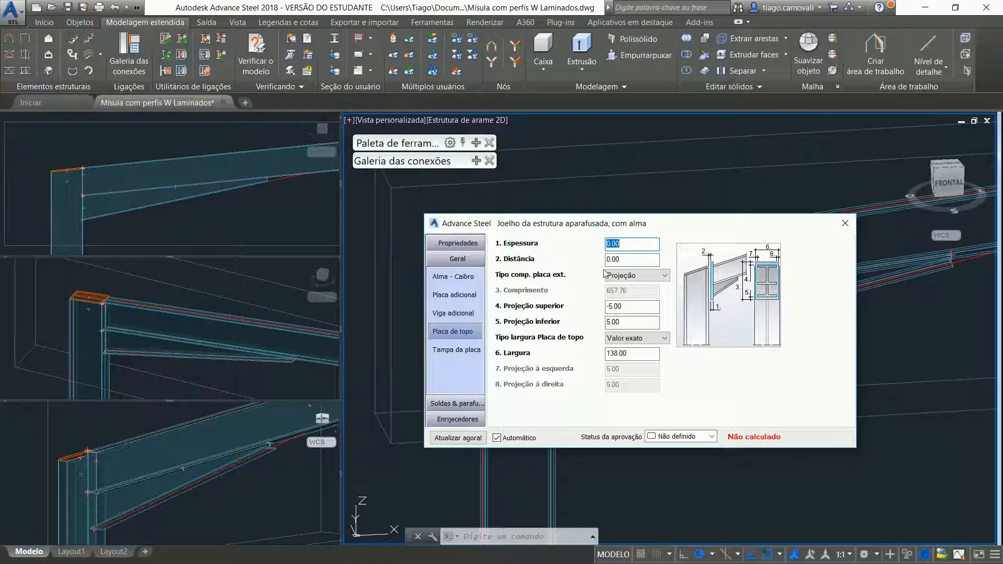
pyautogui.write('15')
pyautogui.press('Return')
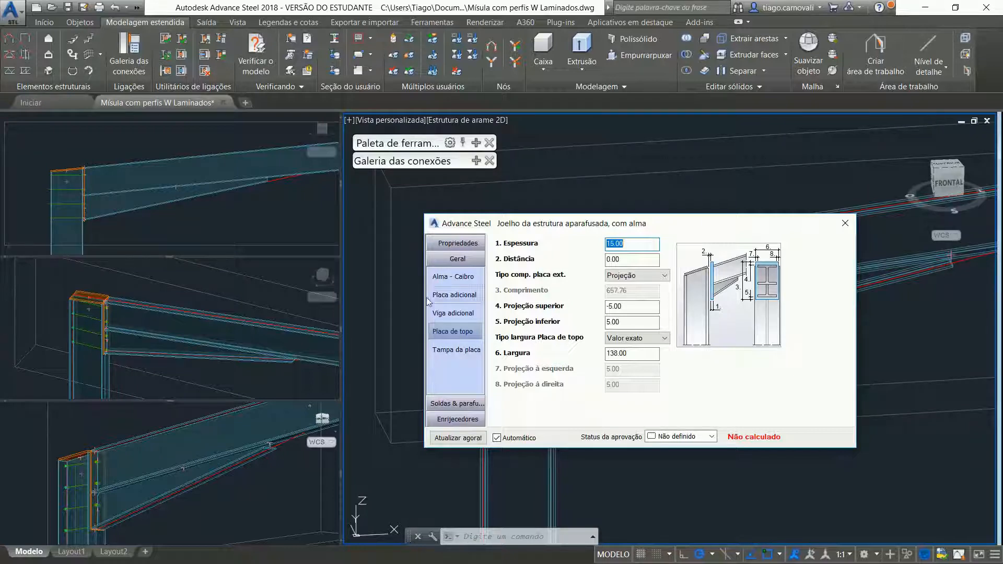
pyautogui.write('0')
pyautogui.press('Return')
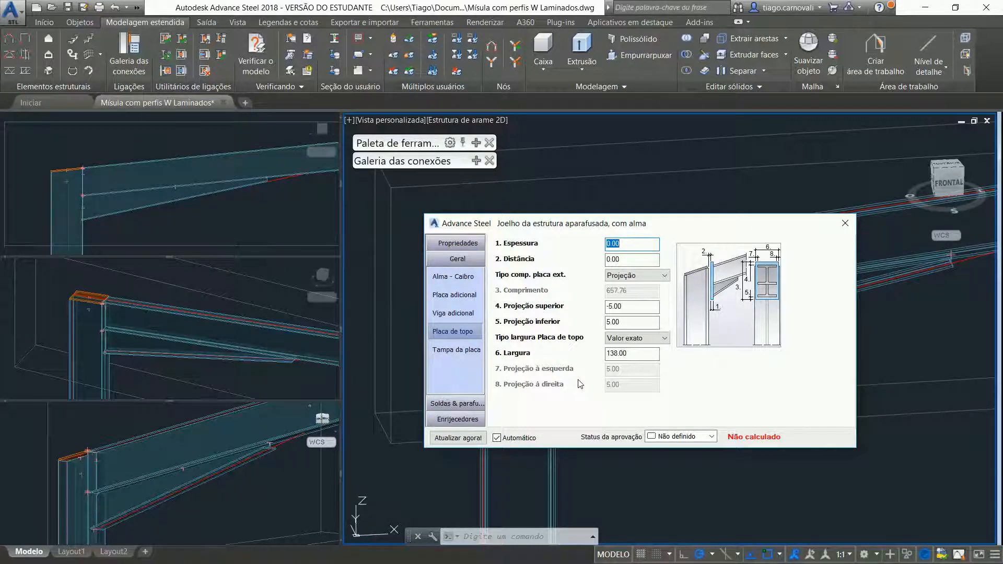
# - Try the cap plate types "Nenhum", "metade" and "Valor" on the column top, and return to "Completa"
pyautogui.click(452, 347)
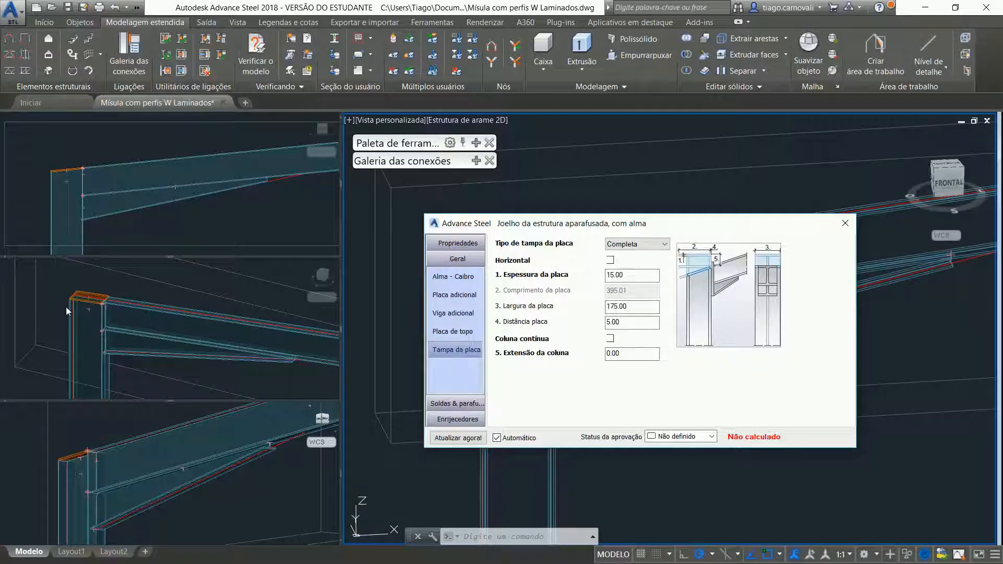
pyautogui.click(639, 245)
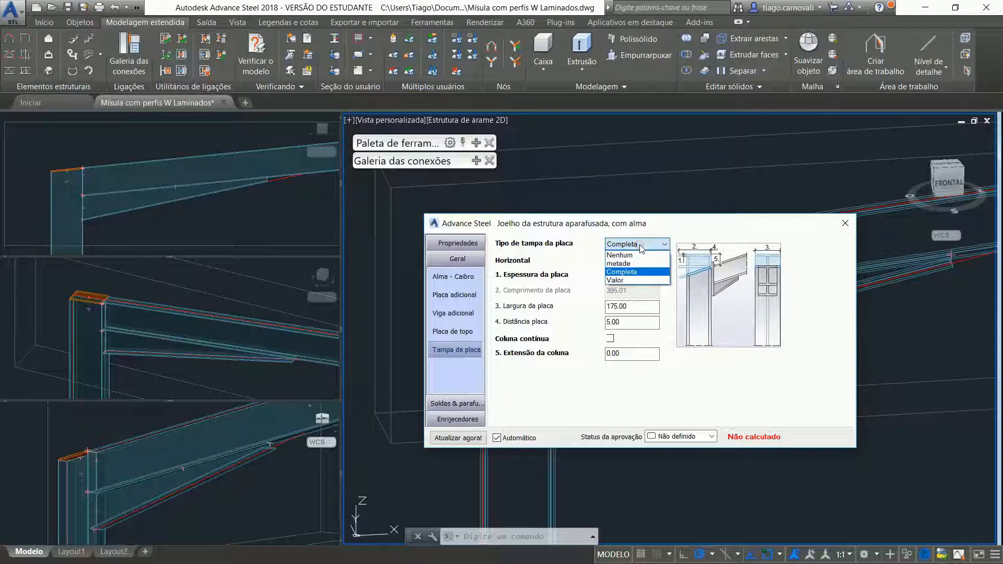
pyautogui.click(644, 258)
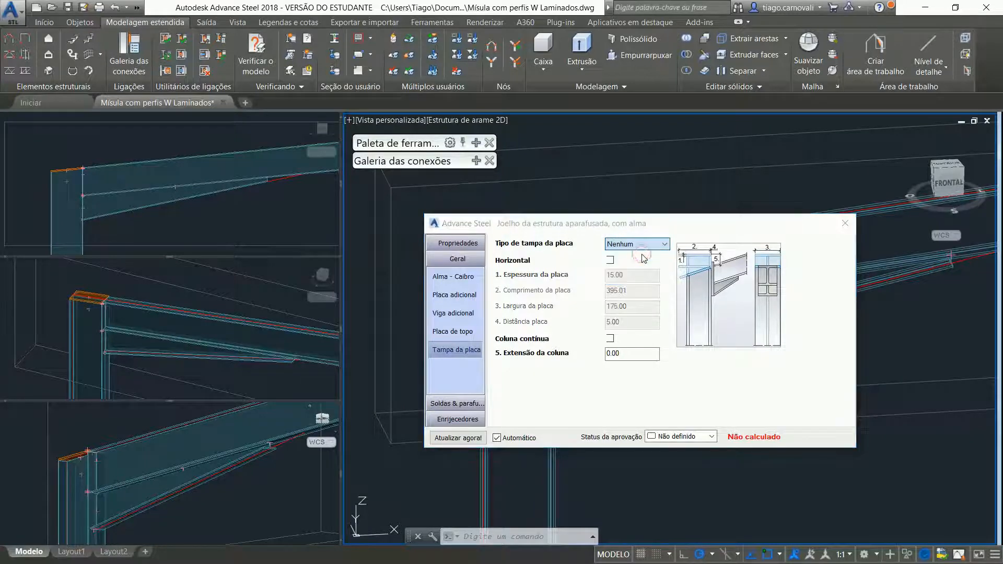
pyautogui.click(639, 245)
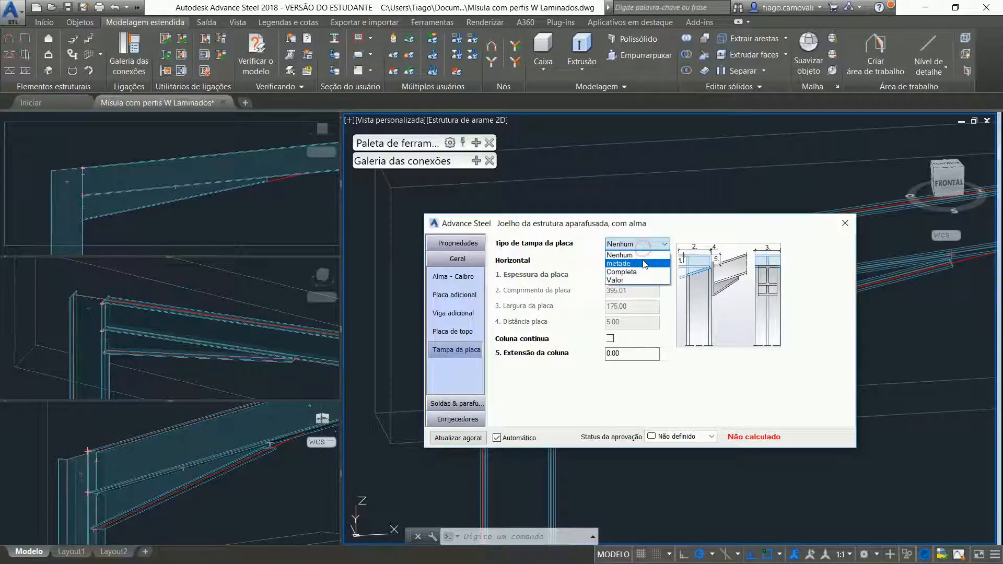
pyautogui.click(645, 262)
pyautogui.click(638, 245)
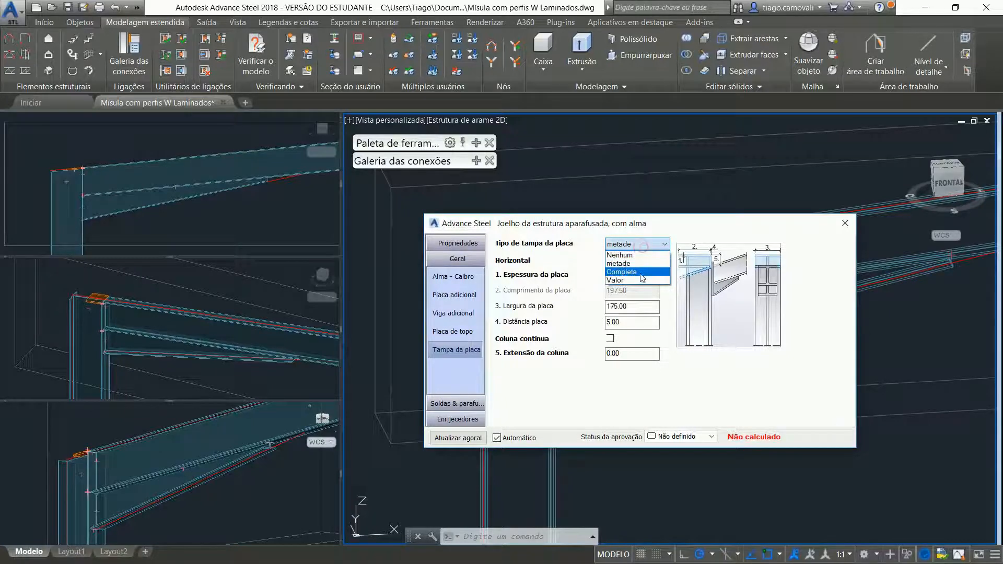
pyautogui.click(642, 274)
pyautogui.click(639, 245)
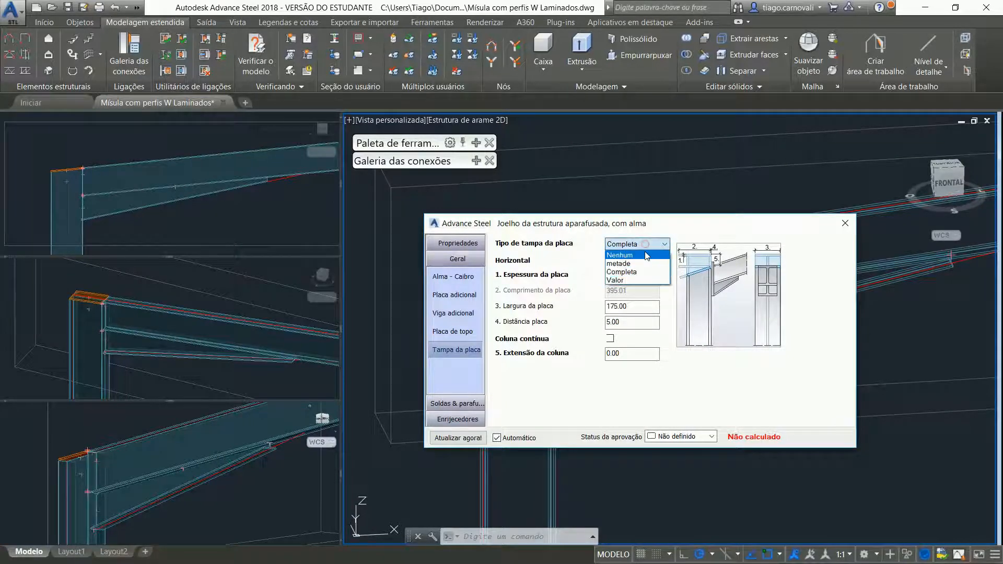
pyautogui.click(643, 282)
pyautogui.click(643, 281)
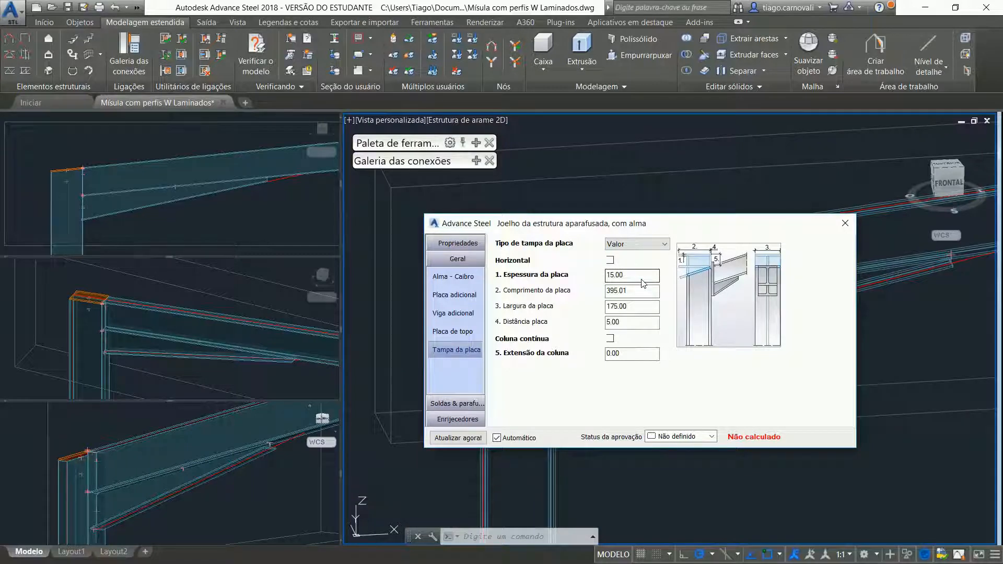
pyautogui.click(639, 244)
pyautogui.click(642, 269)
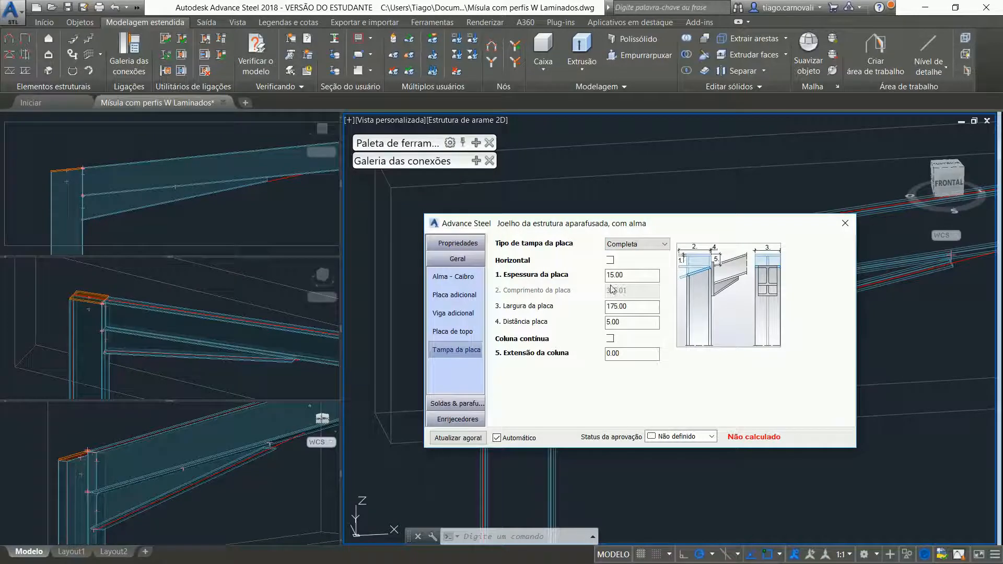
# - Switch the column's cap plate type to "Valor" and set its length to 900 and width to 500
pyautogui.click(638, 244)
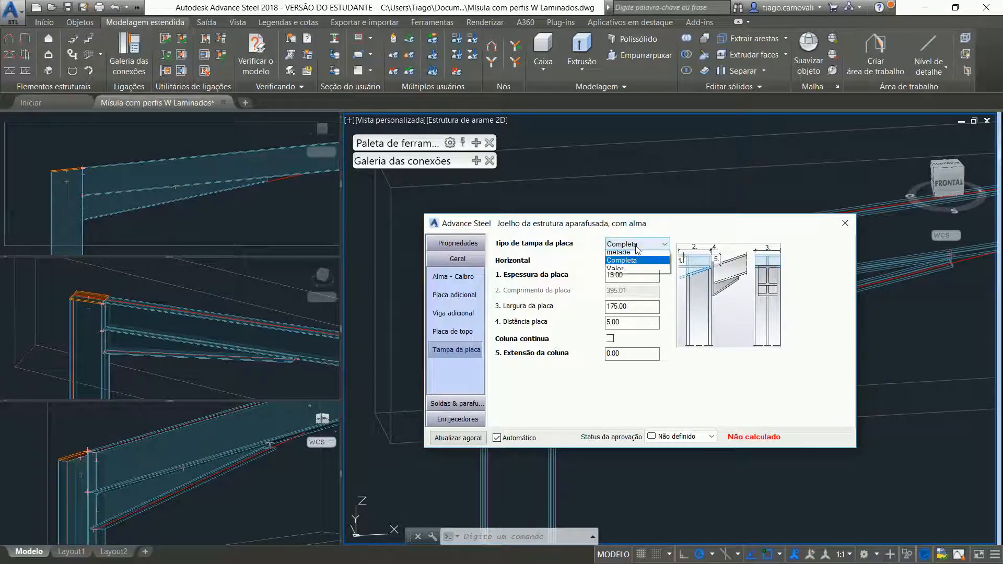
pyautogui.click(630, 278)
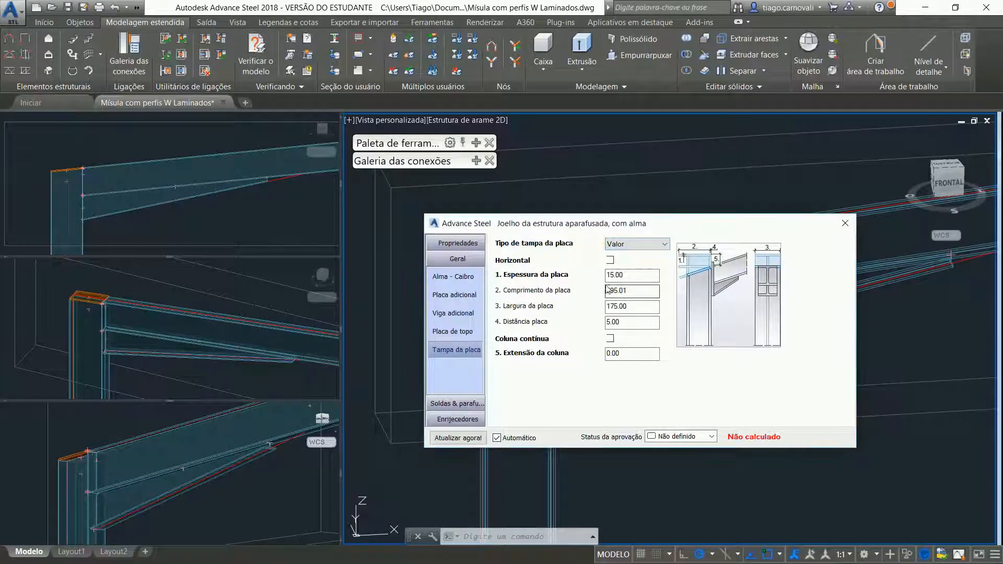
pyautogui.doubleClick(634, 292)
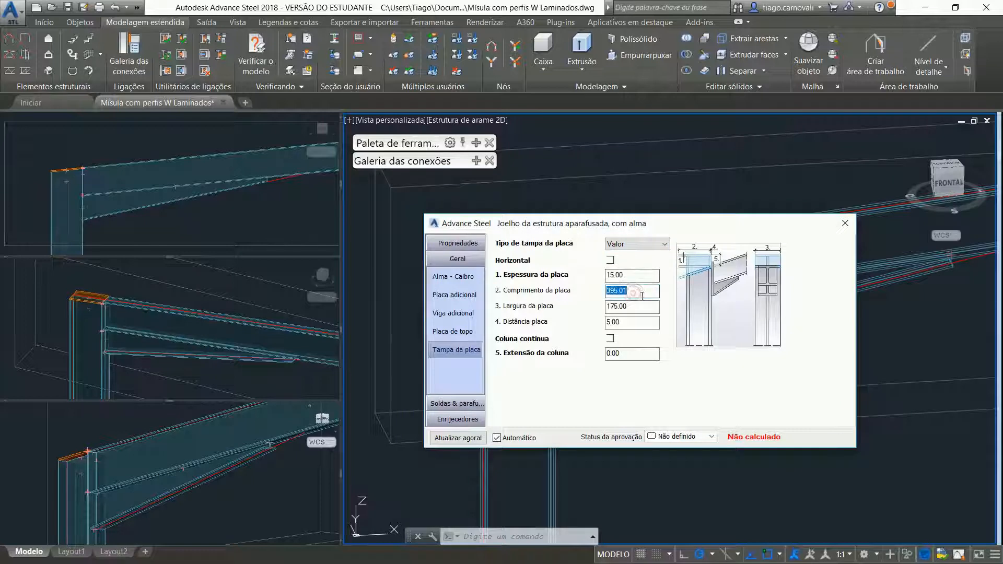
pyautogui.write('900')
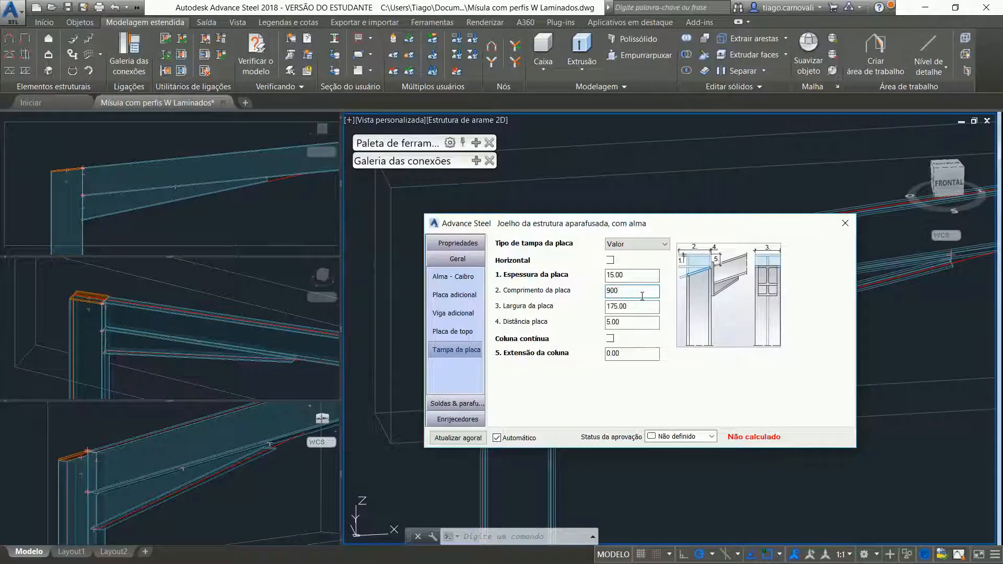
pyautogui.press('Return')
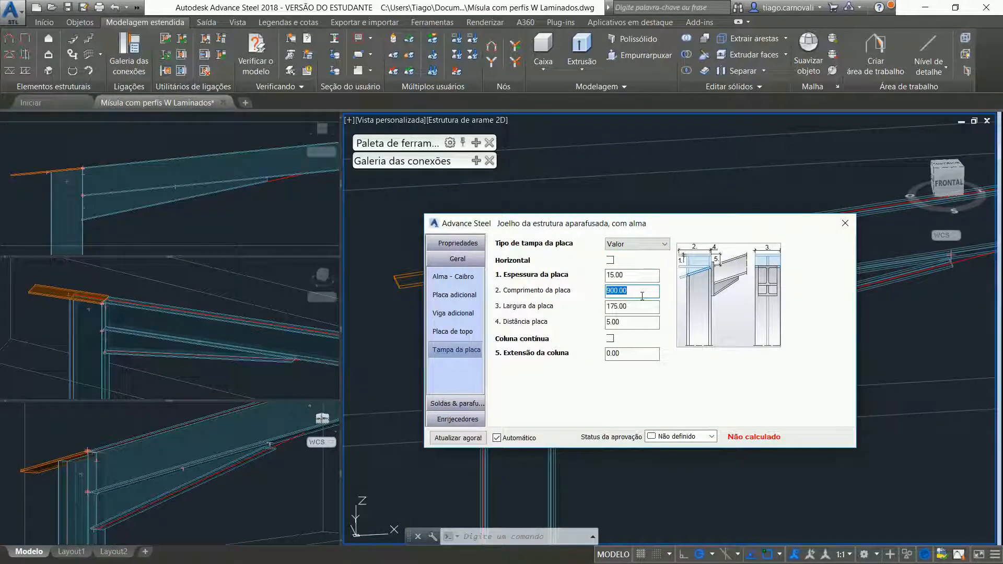
pyautogui.doubleClick(642, 308)
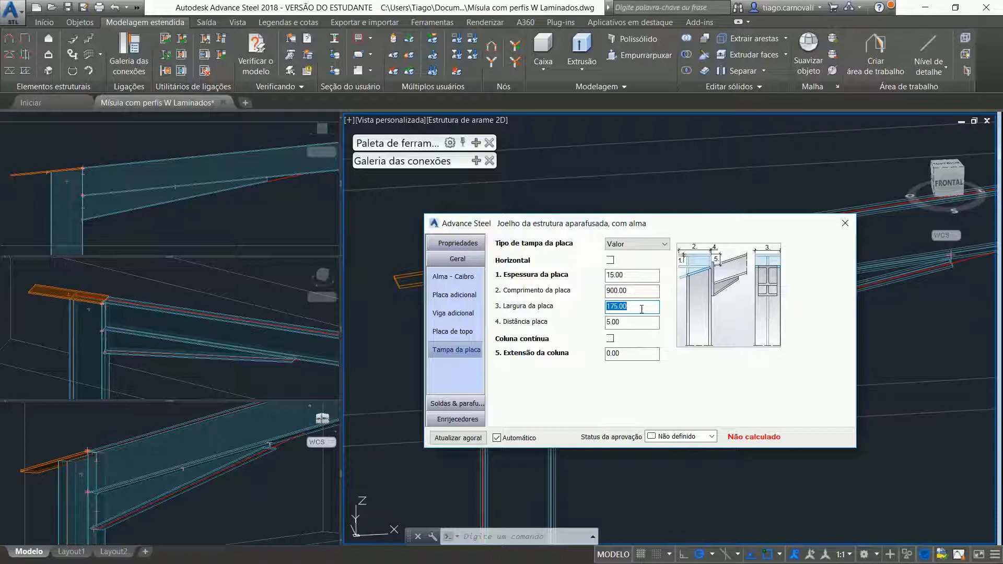
pyautogui.write('500')
pyautogui.press('Return')
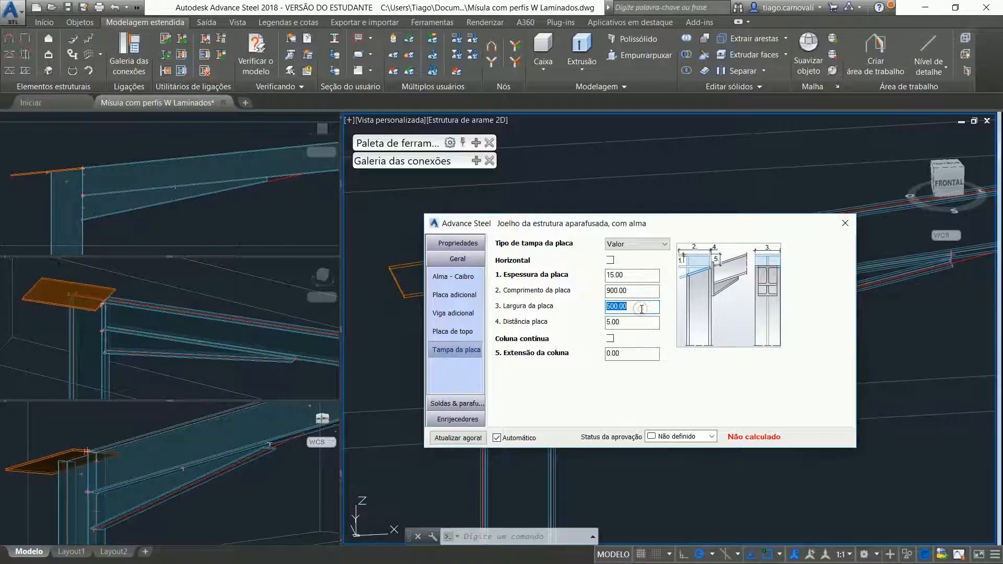
# - Set the column cap plate's width to 175 and switch its type back to "Completa"
pyautogui.write('175')
pyautogui.press('Return')
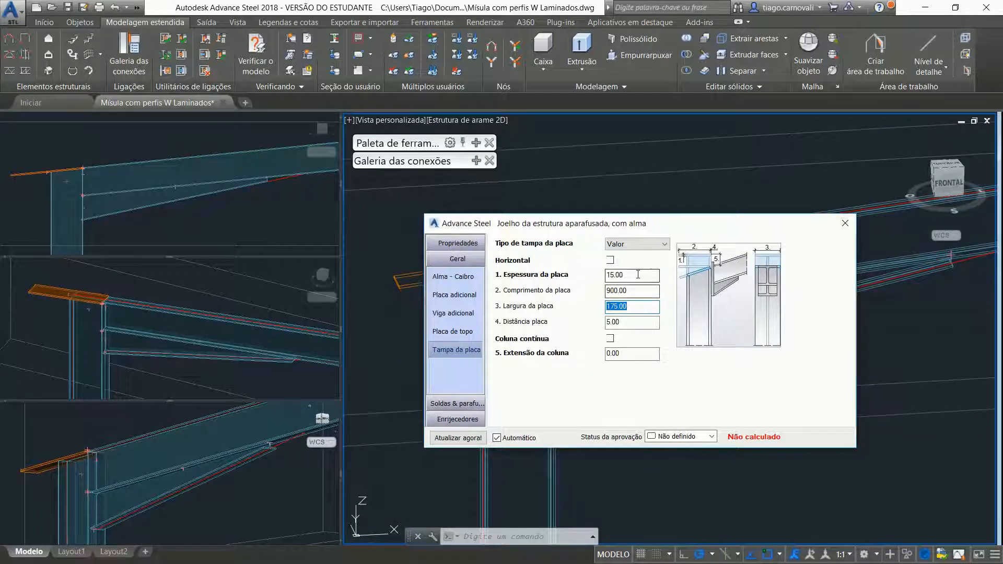
pyautogui.click(644, 244)
pyautogui.click(644, 253)
pyautogui.click(645, 244)
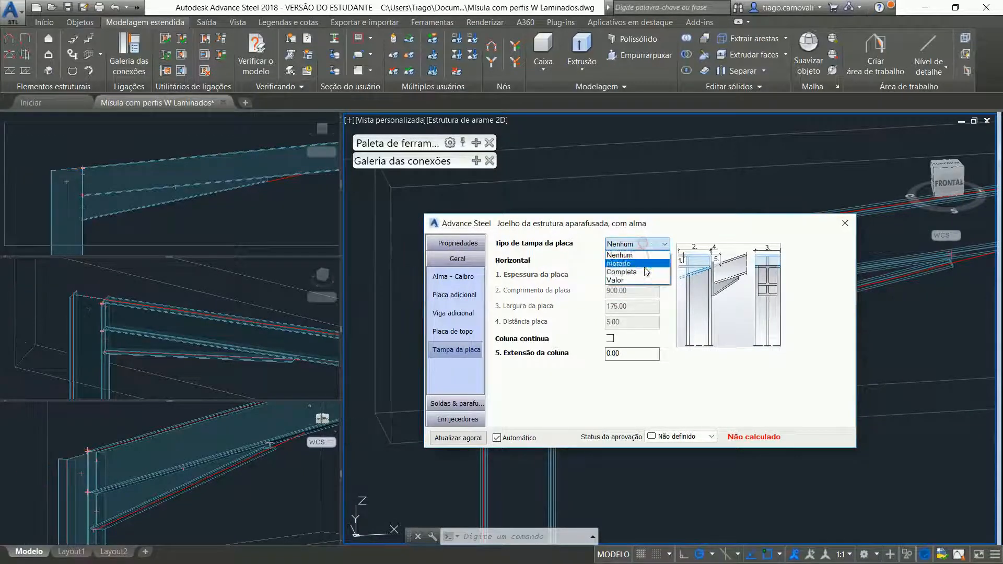
pyautogui.click(628, 261)
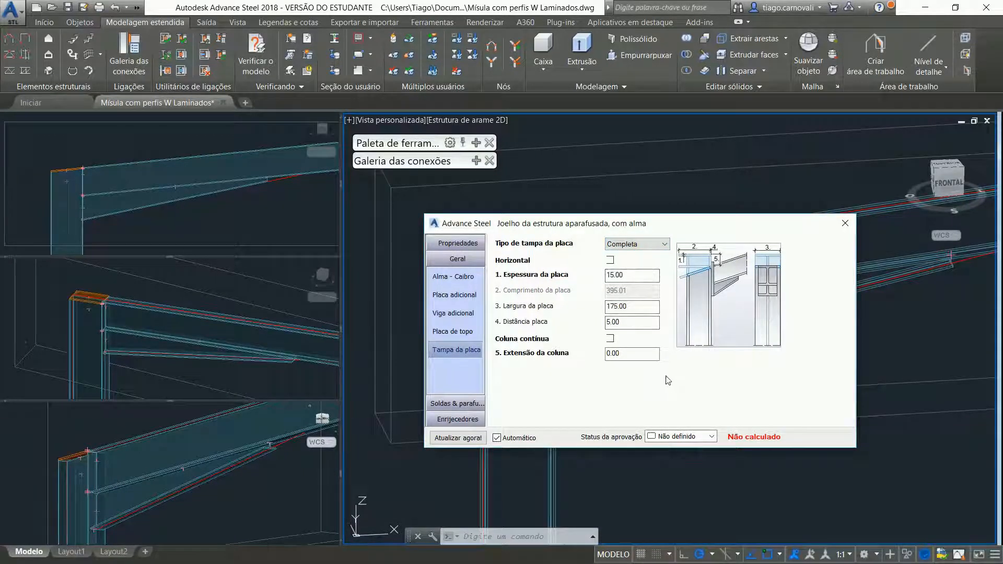
# - Set the thickness of the column's cap plate ("Espessura da placa") to 8
pyautogui.doubleClick(634, 276)
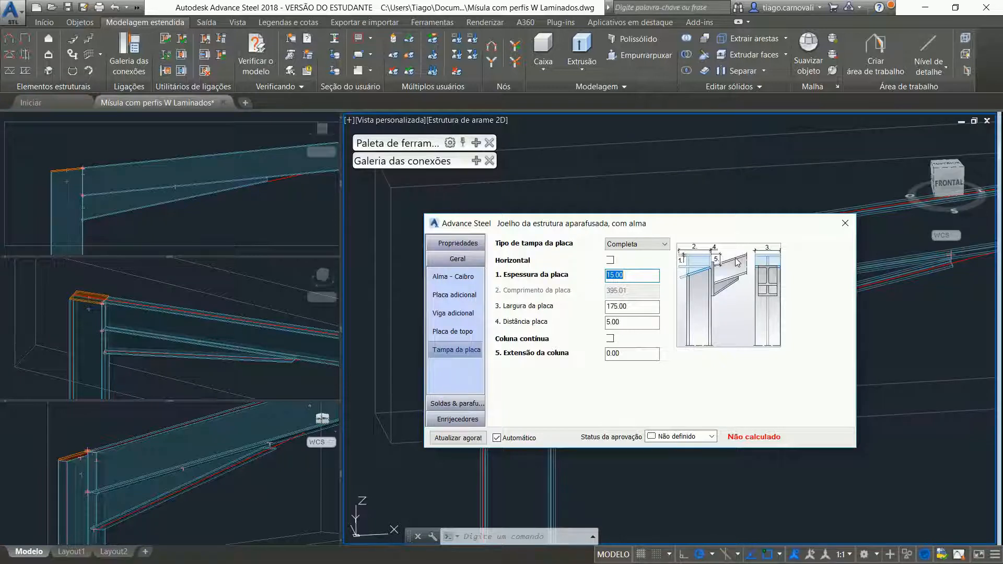
pyautogui.write('8')
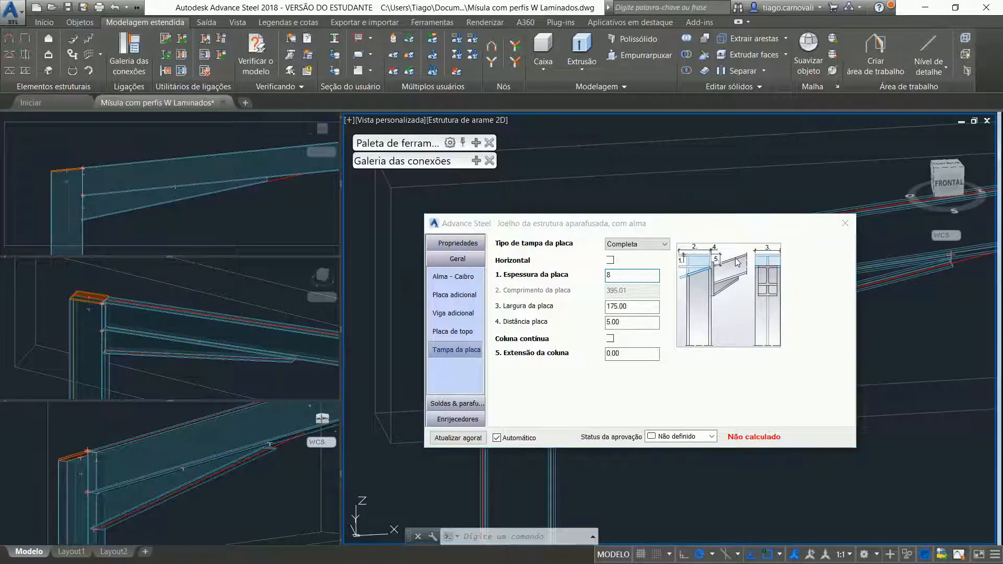
pyautogui.click(736, 261)
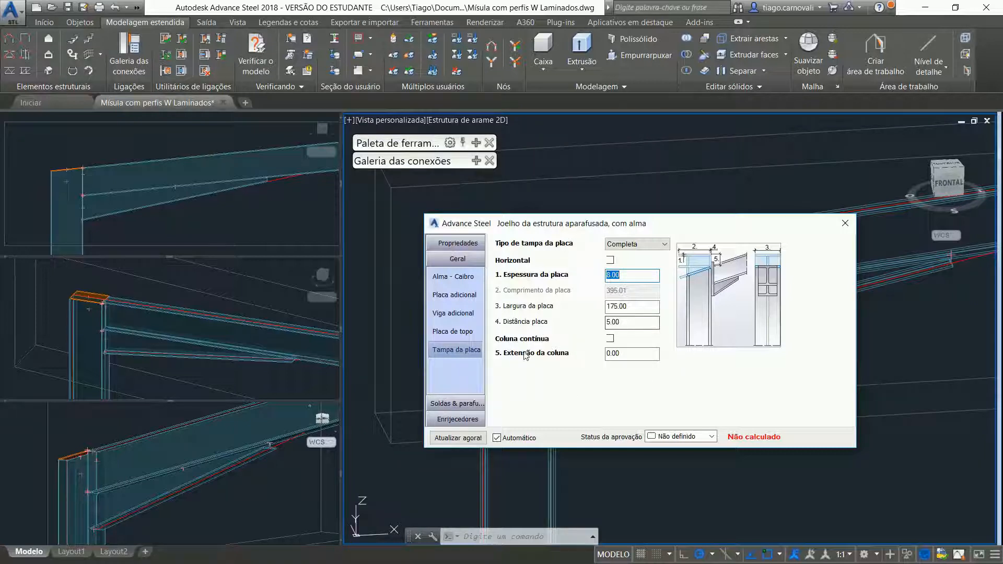
# - Try column extensions ("Extensão da coluna") of 200 and 1500 above the knee
pyautogui.click(631, 355)
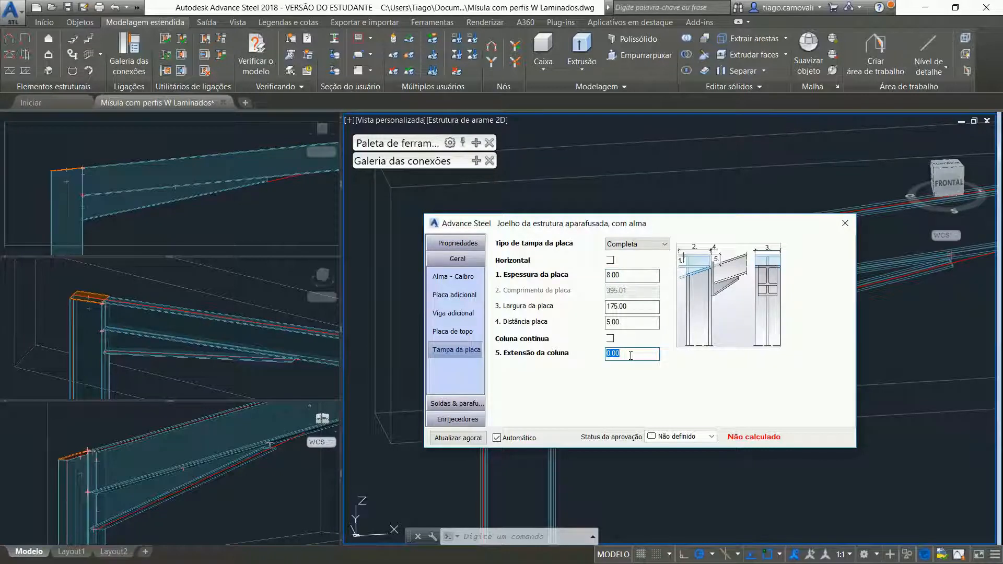
pyautogui.write('200')
pyautogui.press('Return')
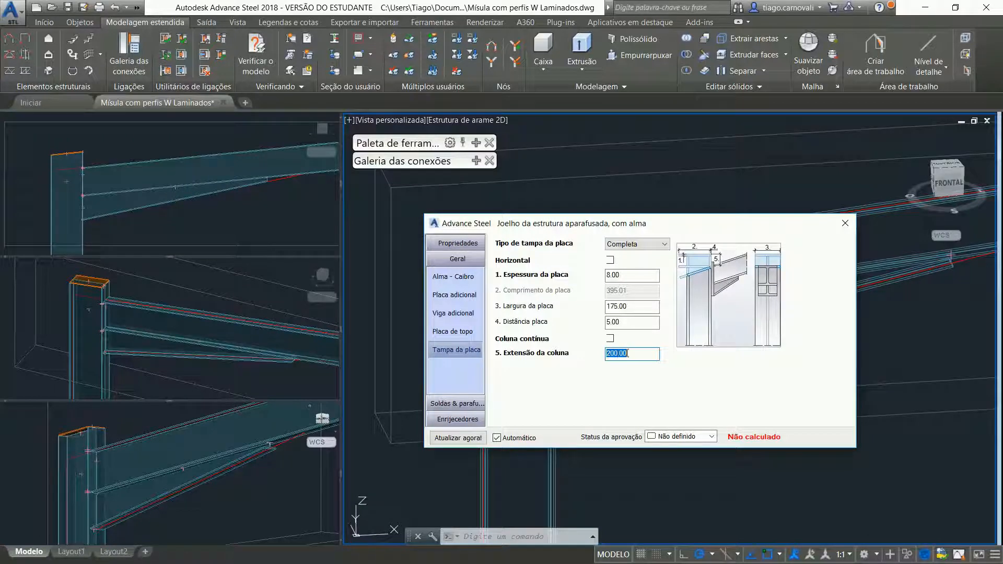
pyautogui.doubleClick(638, 355)
pyautogui.write('15')
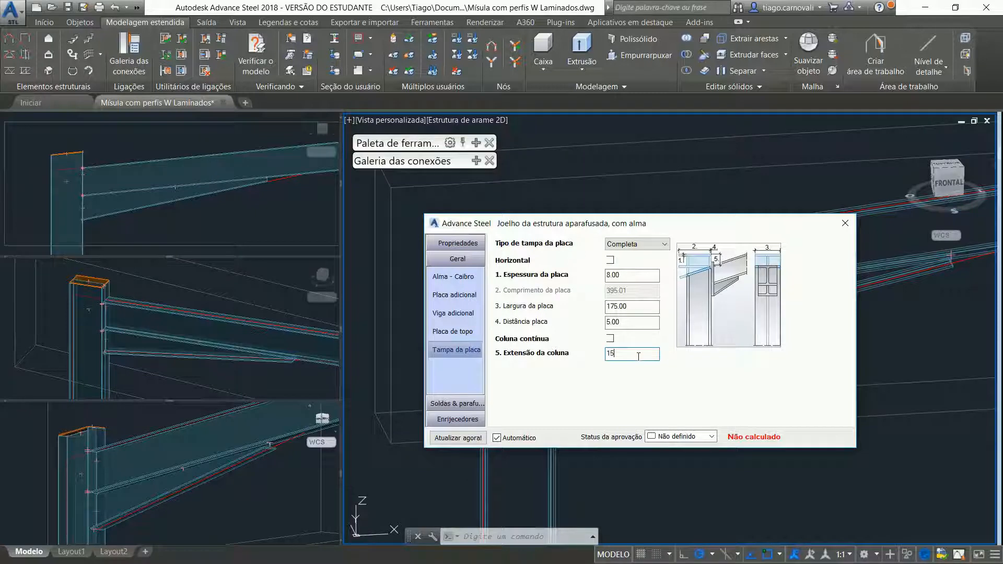
pyautogui.write('00')
pyautogui.press('Return')
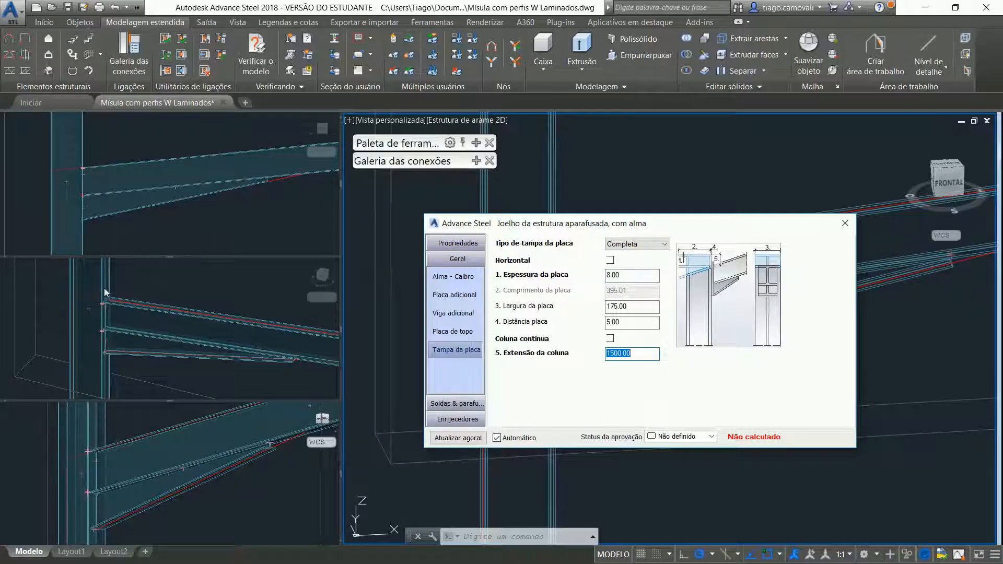
# - Try the continuous column option ("Coluna contínua"), turn it off again and reset the column extension to 0
pyautogui.click(610, 339)
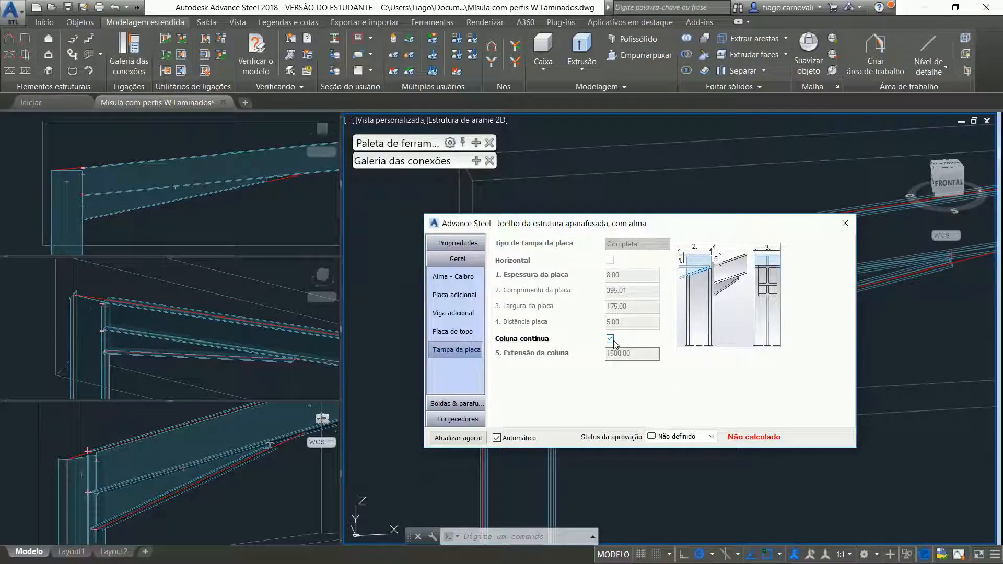
pyautogui.click(610, 340)
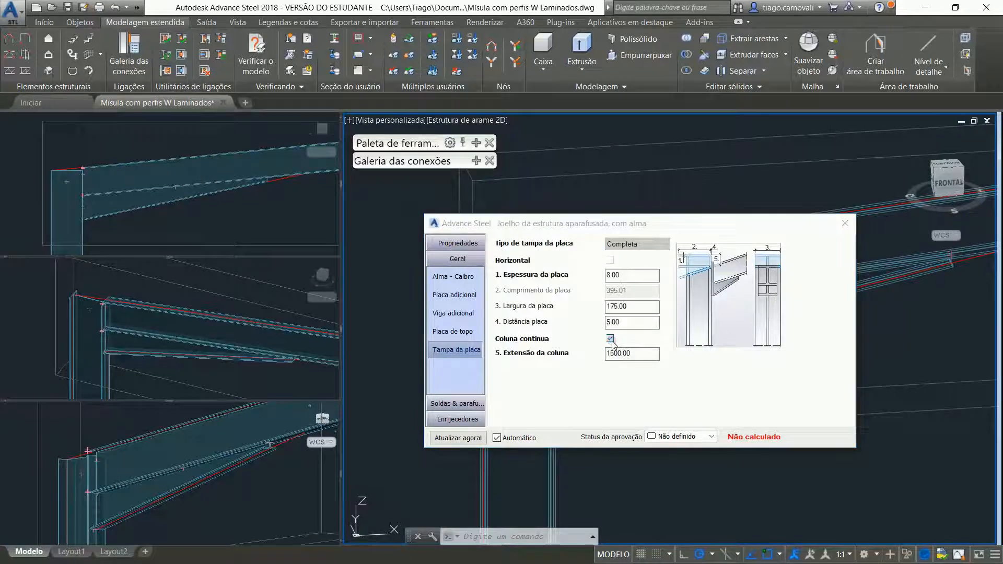
pyautogui.doubleClick(635, 354)
pyautogui.write('0')
pyautogui.press('Return')
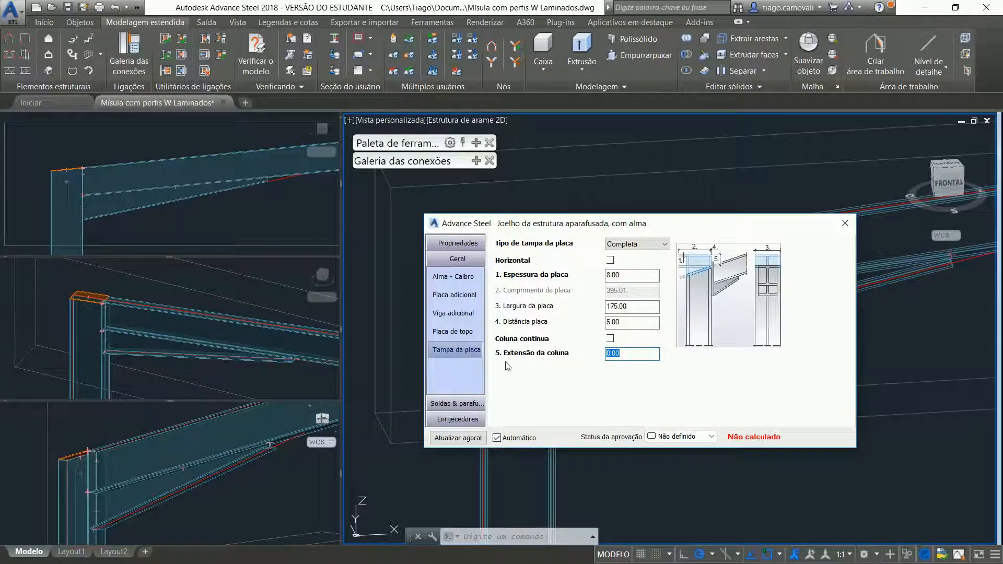
# - Set all ten standard weld sizes ("Soldas padrão") of the connection to 5, from "Enrijecimento - mesa" through "Arco"
pyautogui.click(459, 404)
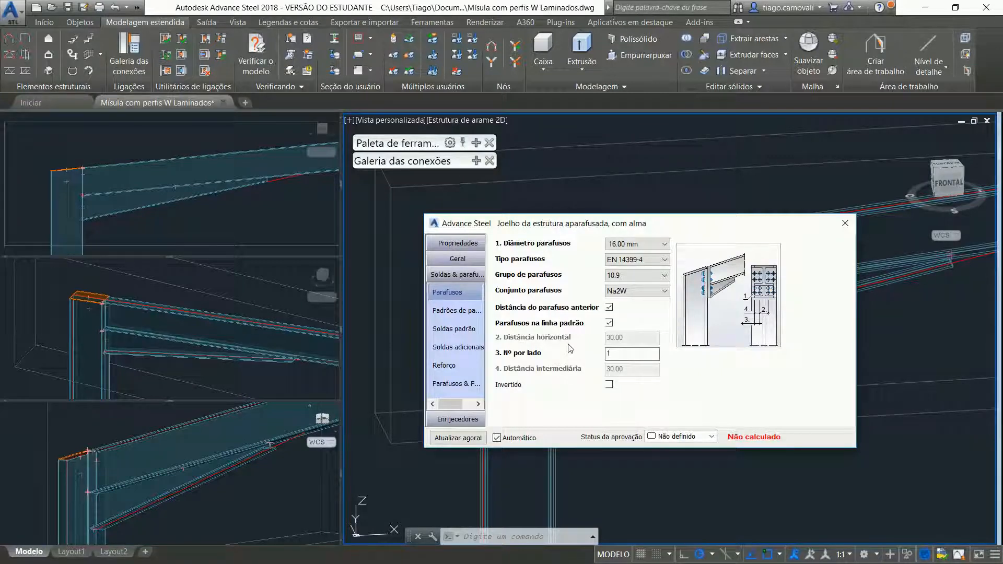
pyautogui.click(455, 330)
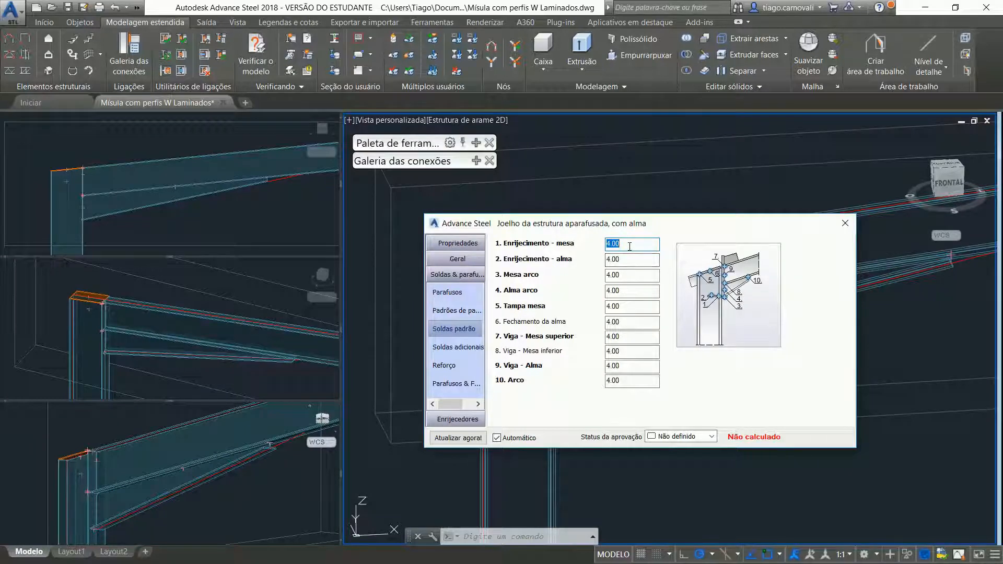
pyautogui.write('5')
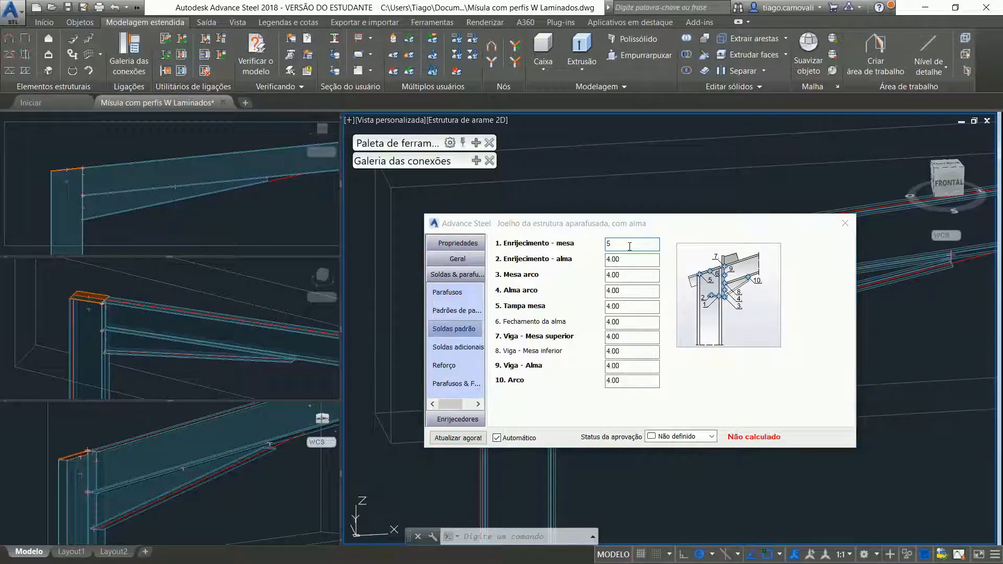
pyautogui.press('Tab')
pyautogui.write('5')
pyautogui.press('Tab')
pyautogui.write('5')
pyautogui.press('Tab')
pyautogui.write('5')
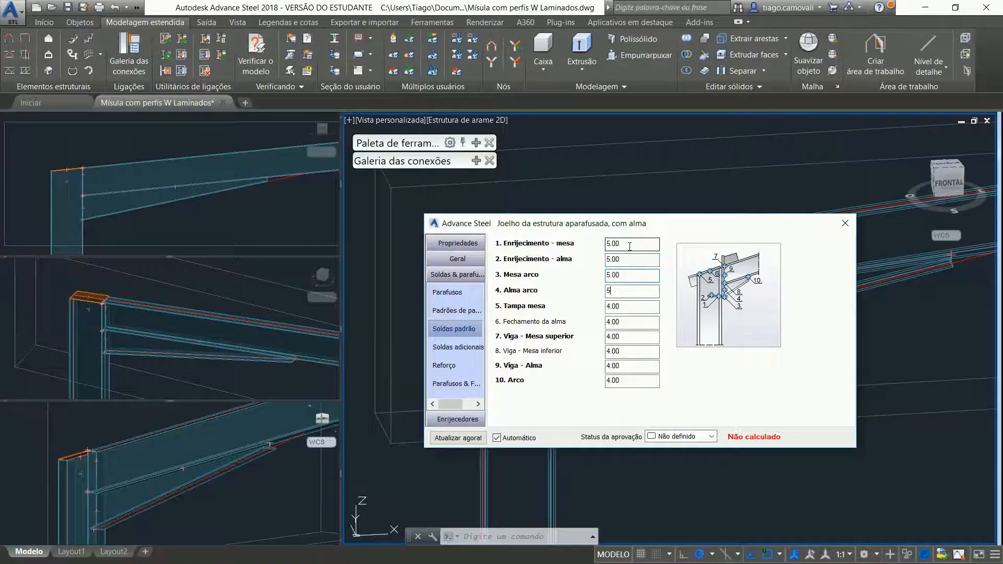
pyautogui.press('Tab')
pyautogui.write('5')
pyautogui.press('Tab')
pyautogui.write('5')
pyautogui.write('5')
pyautogui.press('Tab')
pyautogui.write('5')
pyautogui.press('Tab')
pyautogui.write('5')
pyautogui.press('Tab')
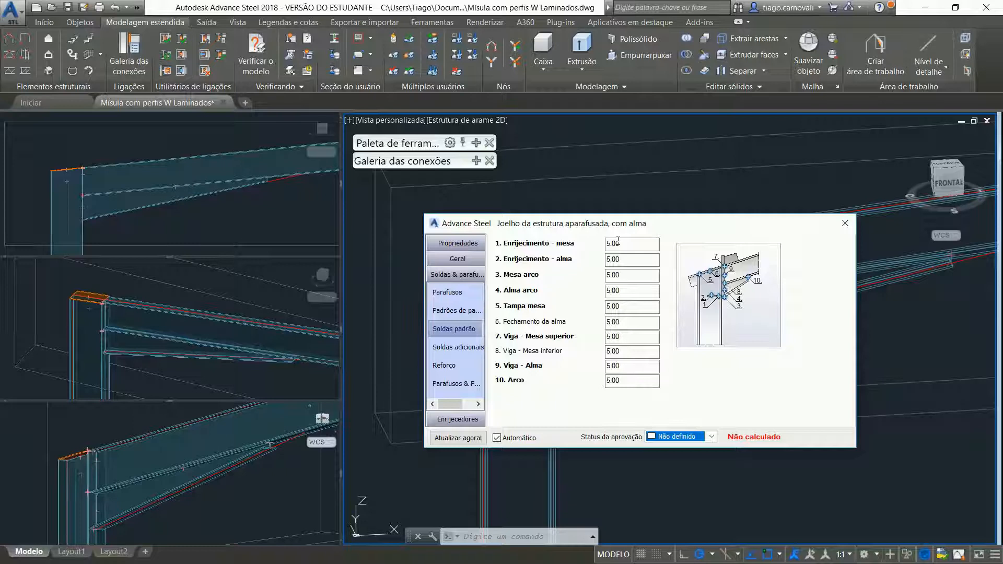
# - Review the connection's additional weld, bolt reinforcement ("Reforço") and "Parafusos & Furos" settings
pyautogui.click(474, 355)
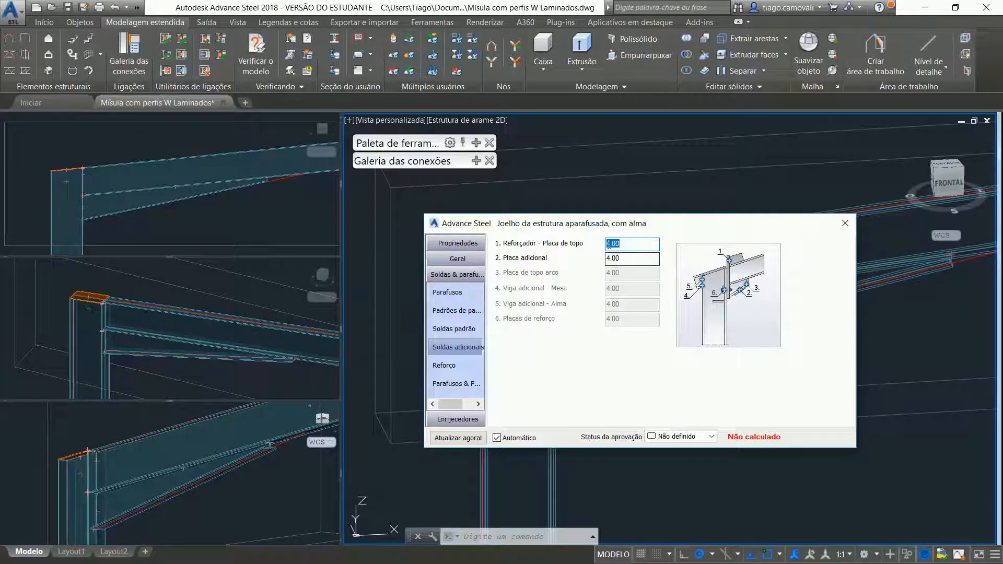
pyautogui.click(457, 369)
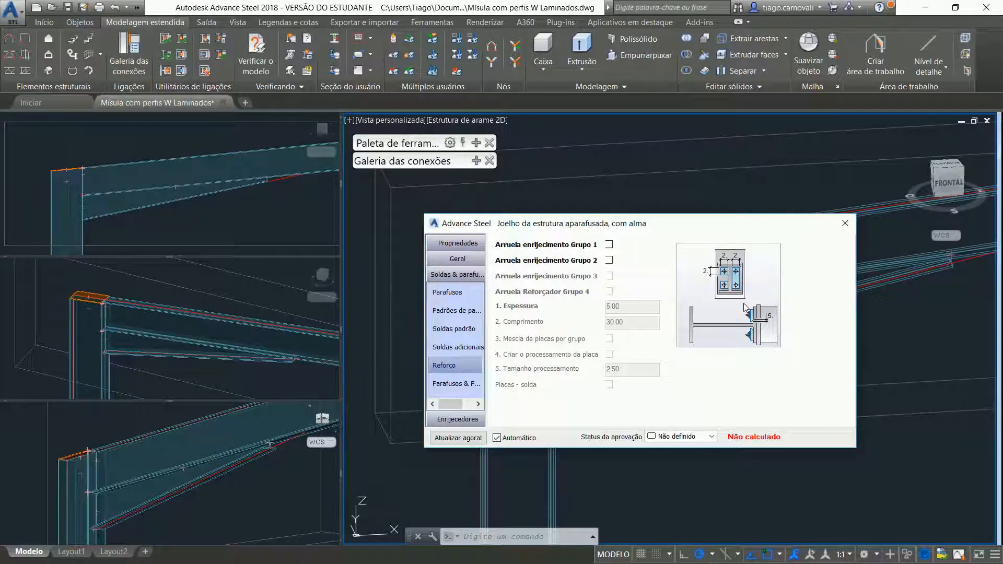
pyautogui.click(471, 384)
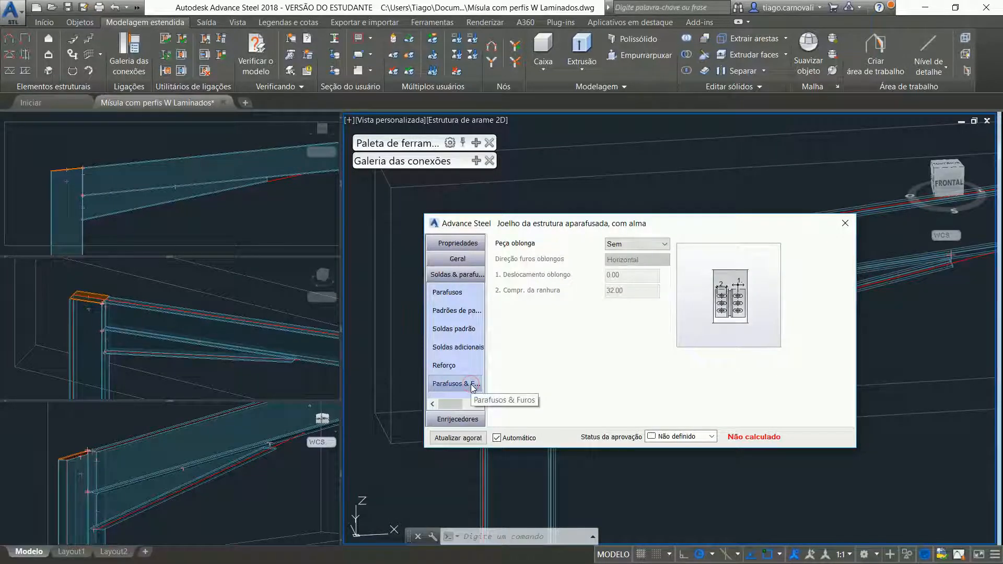
# - Add full stiffeners to the column and rafter by setting "Reforço 2", "Reforço 3" and "Reforço 4" to "Completa"
pyautogui.click(468, 419)
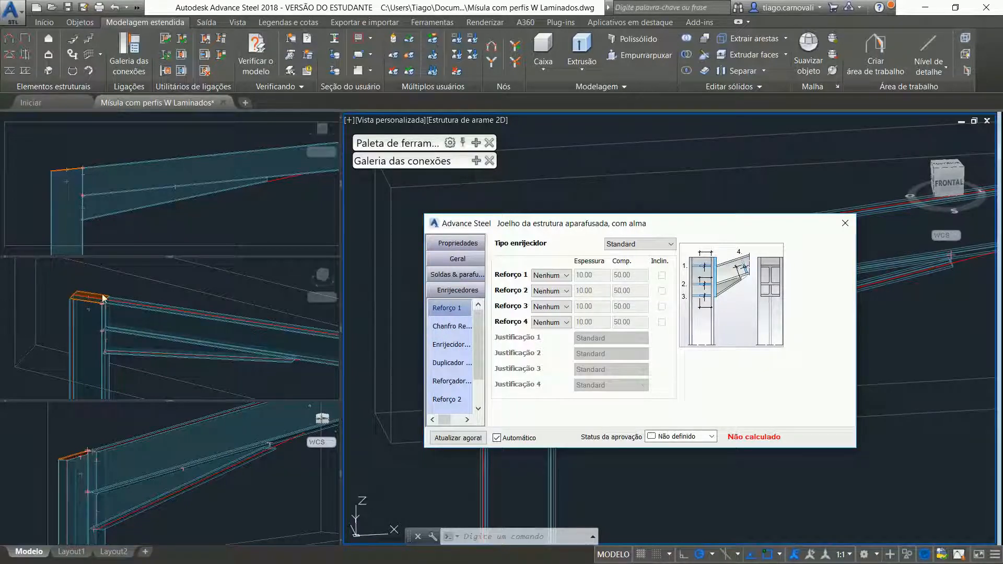
pyautogui.click(562, 291)
pyautogui.click(549, 327)
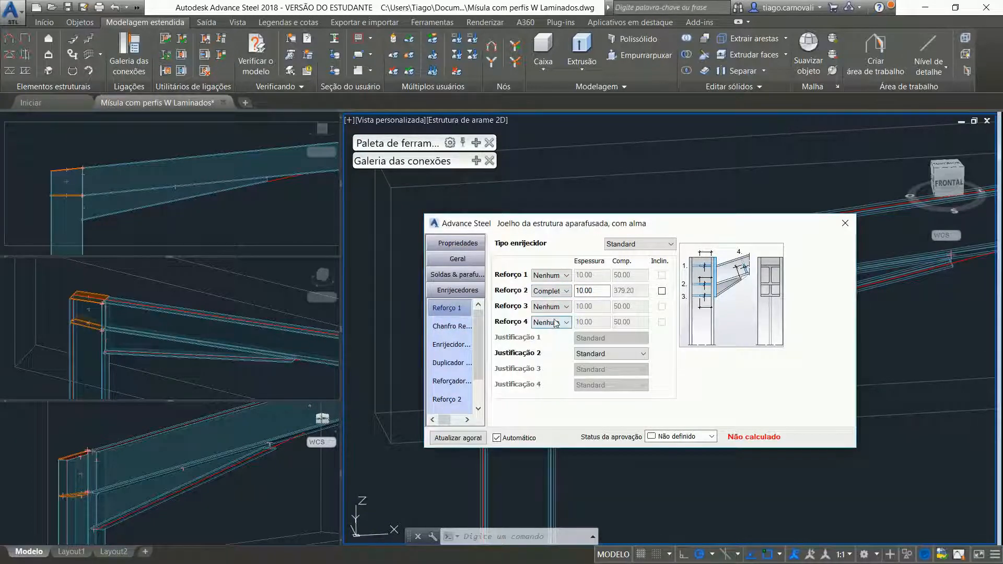
pyautogui.click(561, 307)
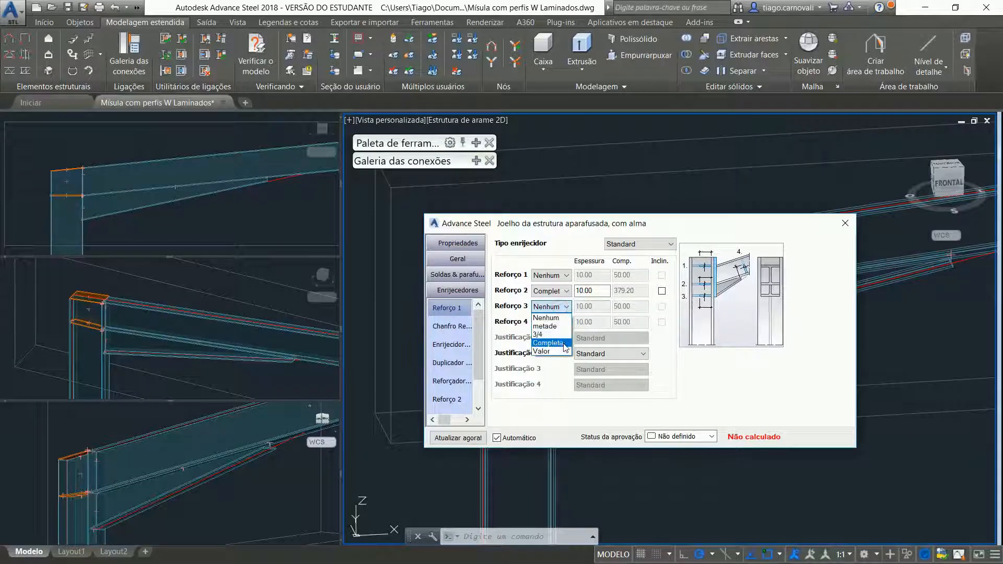
pyautogui.click(549, 343)
pyautogui.click(560, 324)
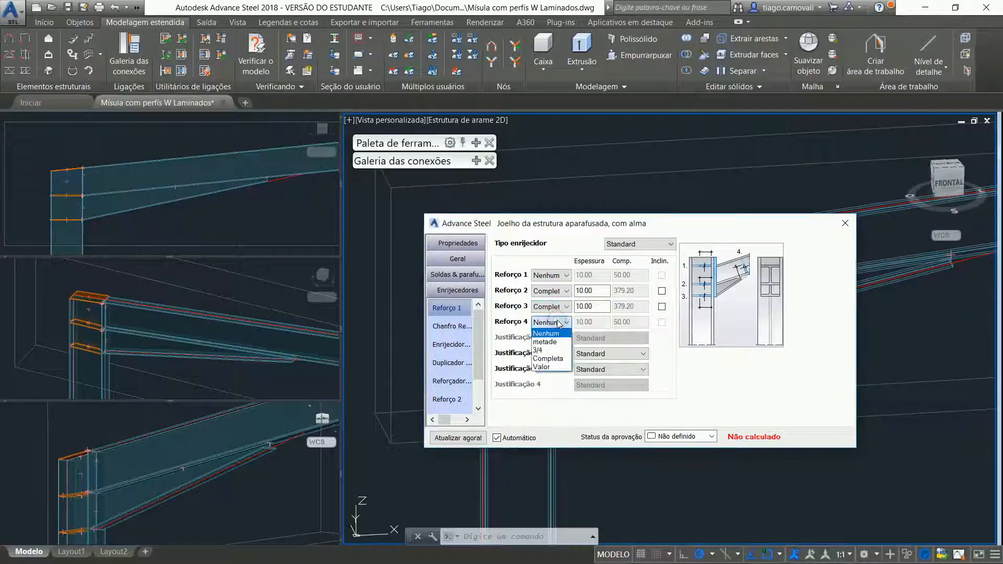
pyautogui.click(562, 360)
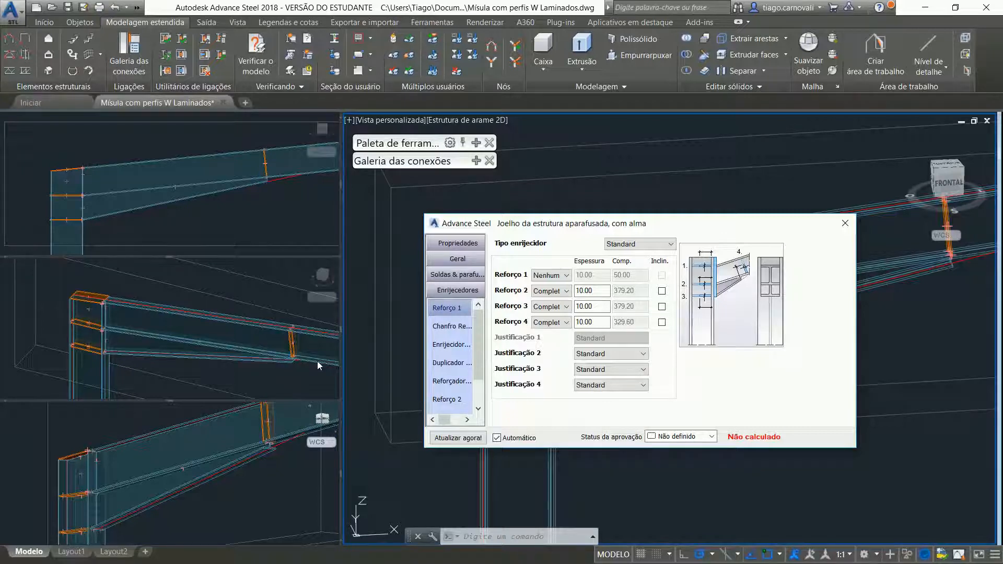
# - Try the stiffener types "Morris", "Placa da alma dupla" and "Enrijecedor inclinado" ("Tipo enrijecidor") and return the type to "Standard"
pyautogui.click(665, 247)
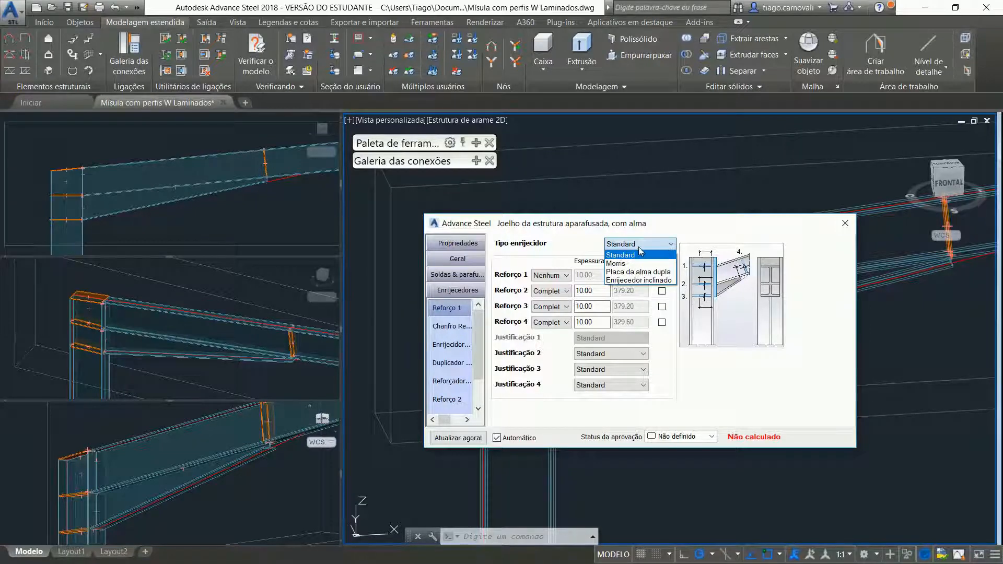
pyautogui.click(726, 390)
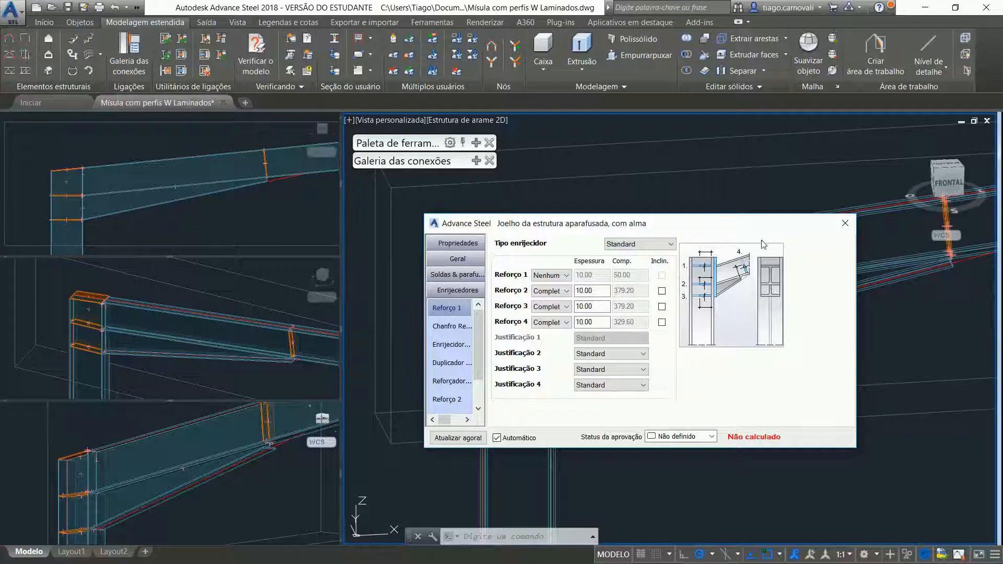
pyautogui.click(653, 243)
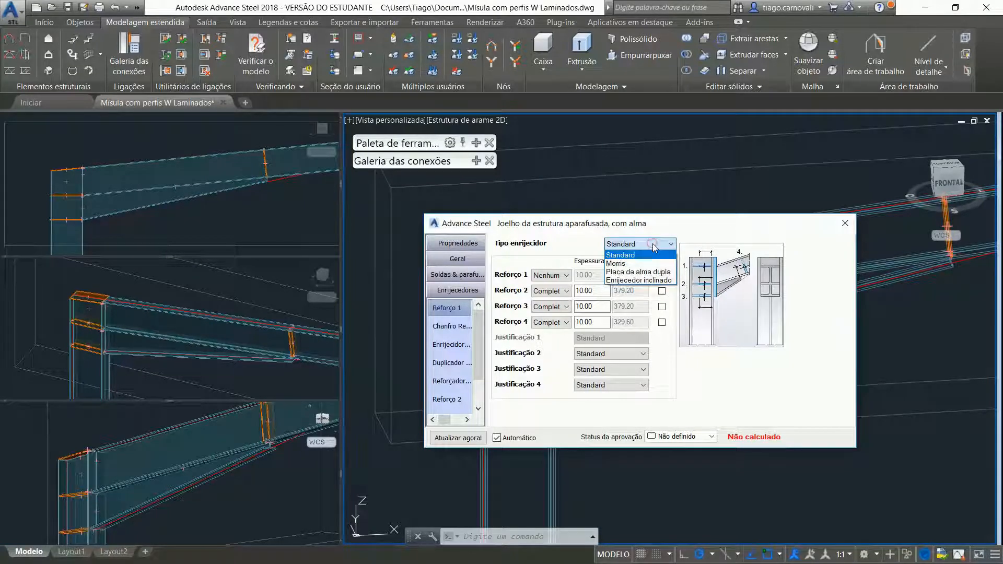
pyautogui.click(656, 263)
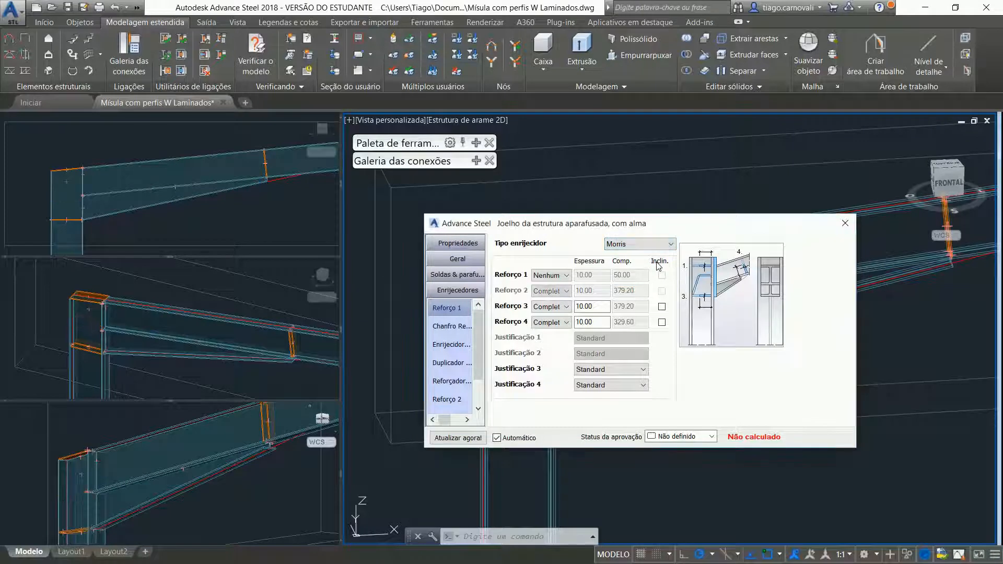
pyautogui.click(656, 244)
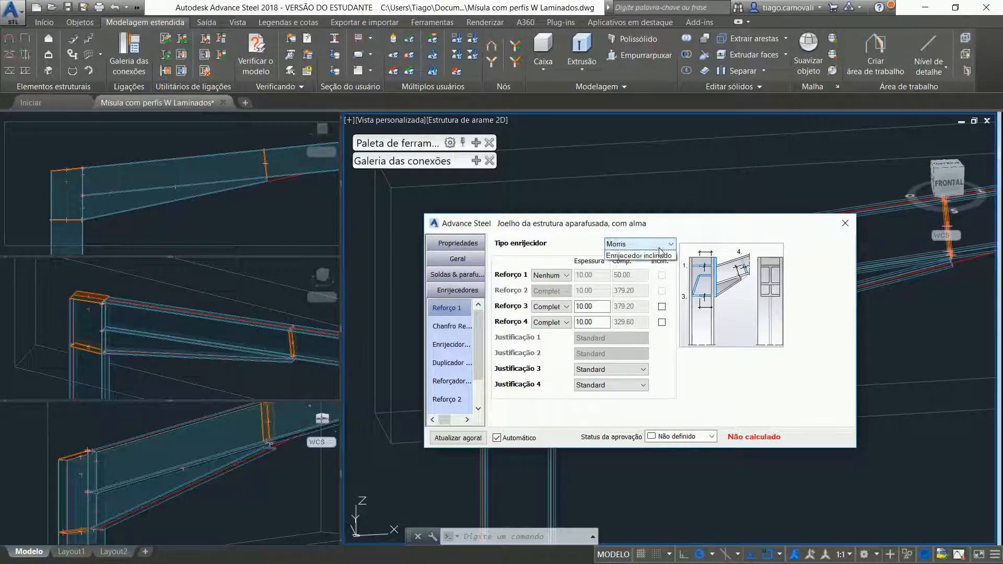
pyautogui.click(660, 273)
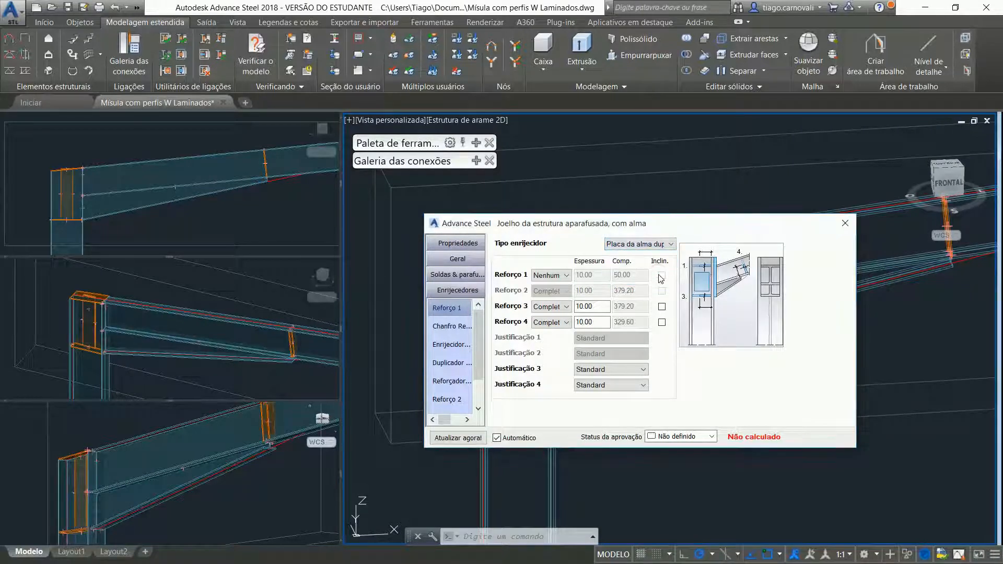
pyautogui.click(660, 244)
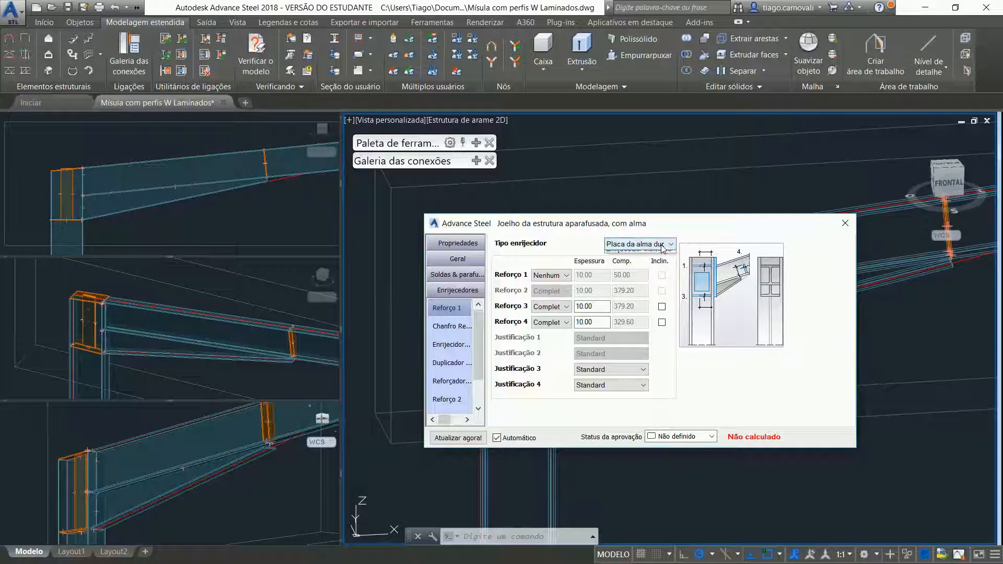
pyautogui.click(662, 280)
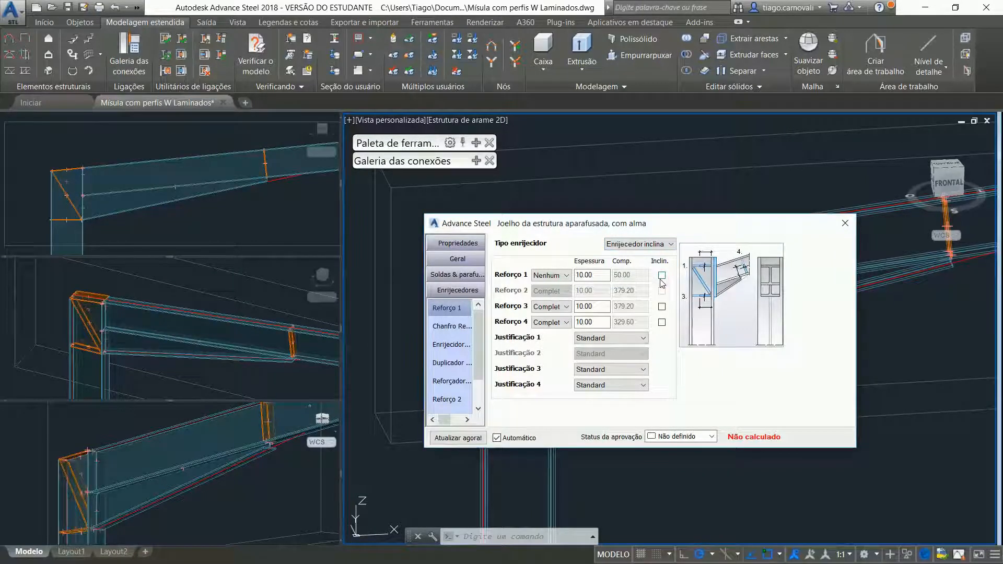
pyautogui.click(663, 246)
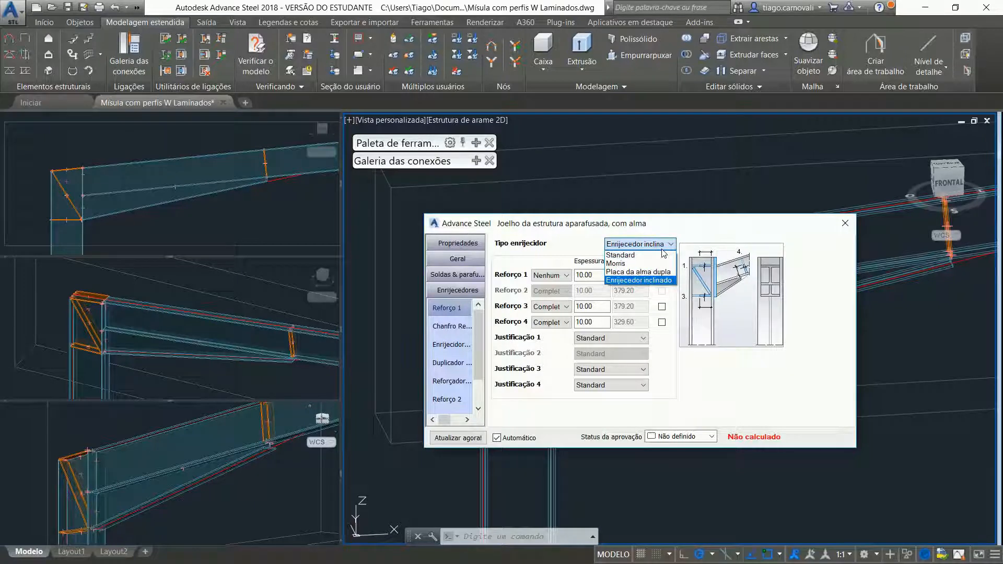
pyautogui.click(663, 255)
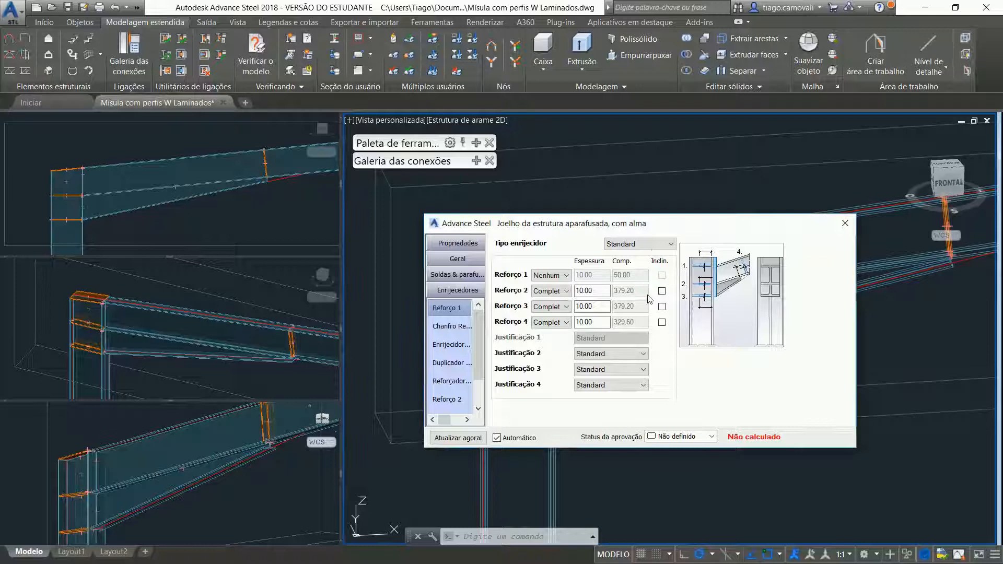
# - Set the thickness ("Espessura") of stiffeners "Reforço 2", "Reforço 3" and "Reforço 4" to 8
pyautogui.doubleClick(601, 290)
pyautogui.write('8')
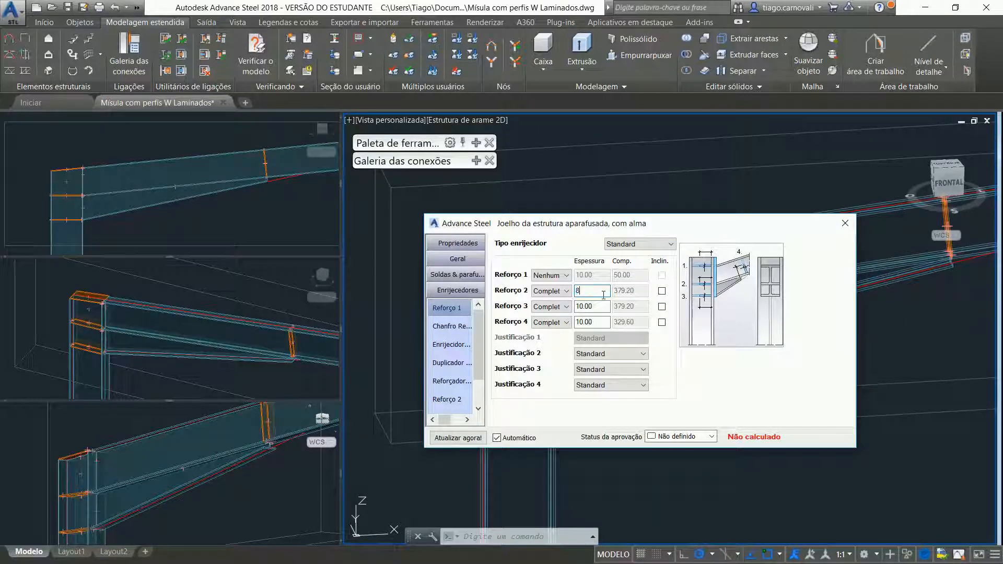
pyautogui.doubleClick(597, 307)
pyautogui.write('8')
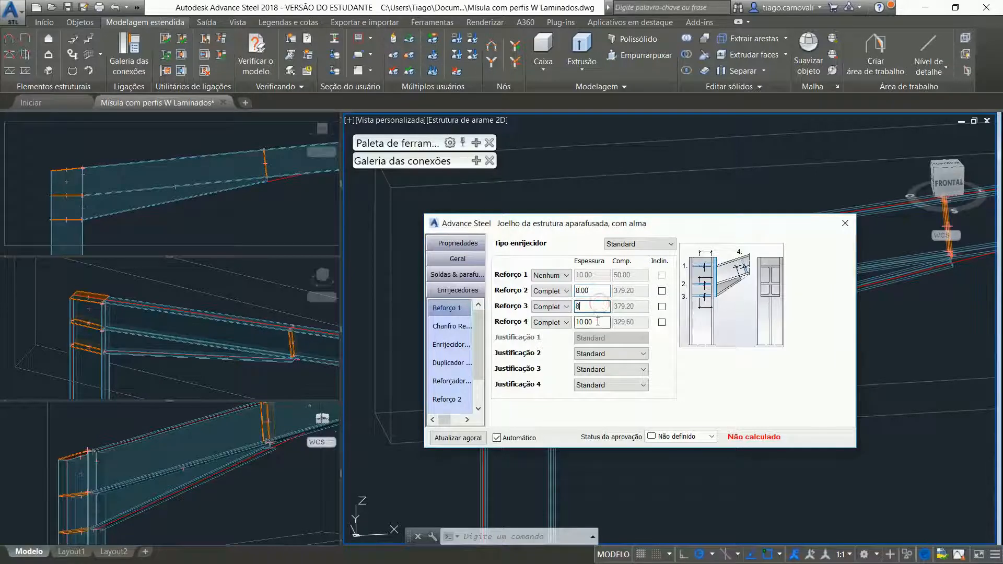
pyautogui.doubleClick(597, 323)
pyautogui.write('8')
pyautogui.click(601, 303)
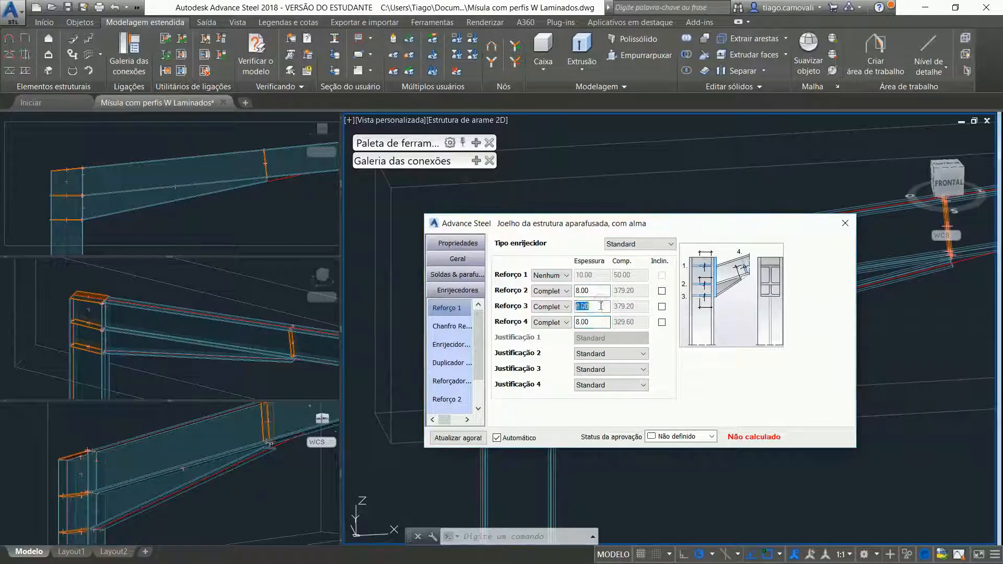
# - Try the "Centrado" and "O outro lado" options for "Justificação 2" and "Justificação 3", and return both to "Standard"
pyautogui.click(612, 354)
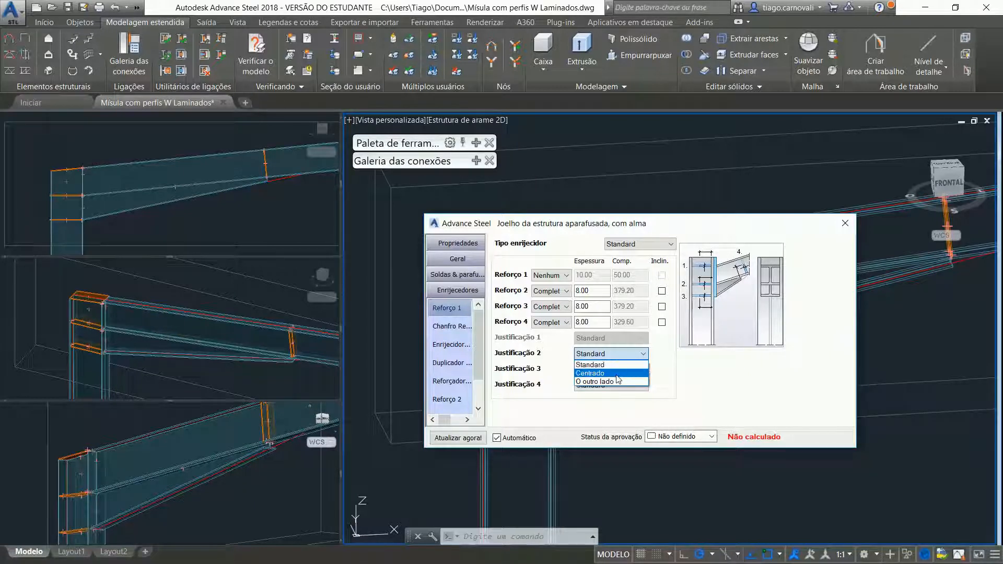
pyautogui.click(615, 373)
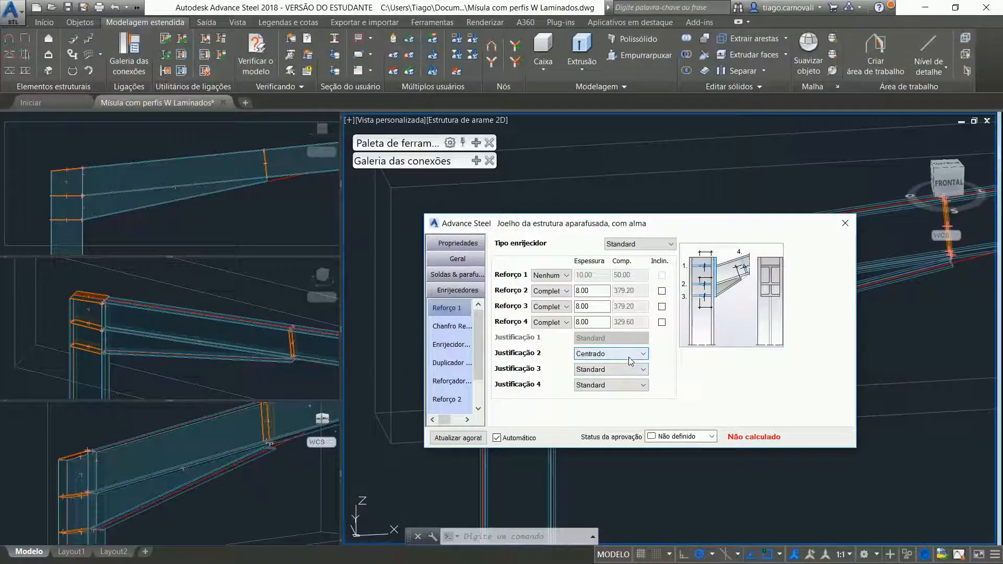
pyautogui.click(629, 360)
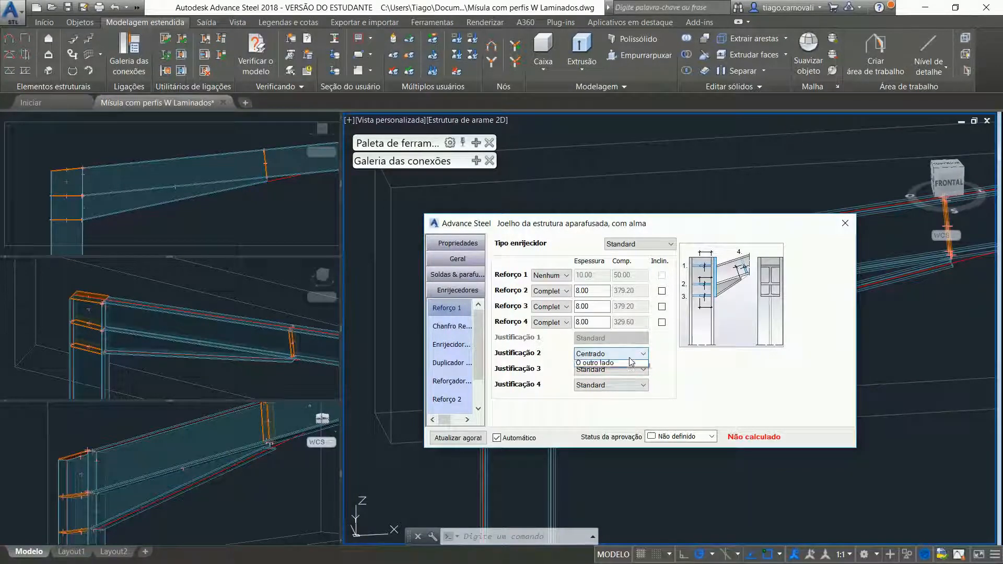
pyautogui.click(628, 382)
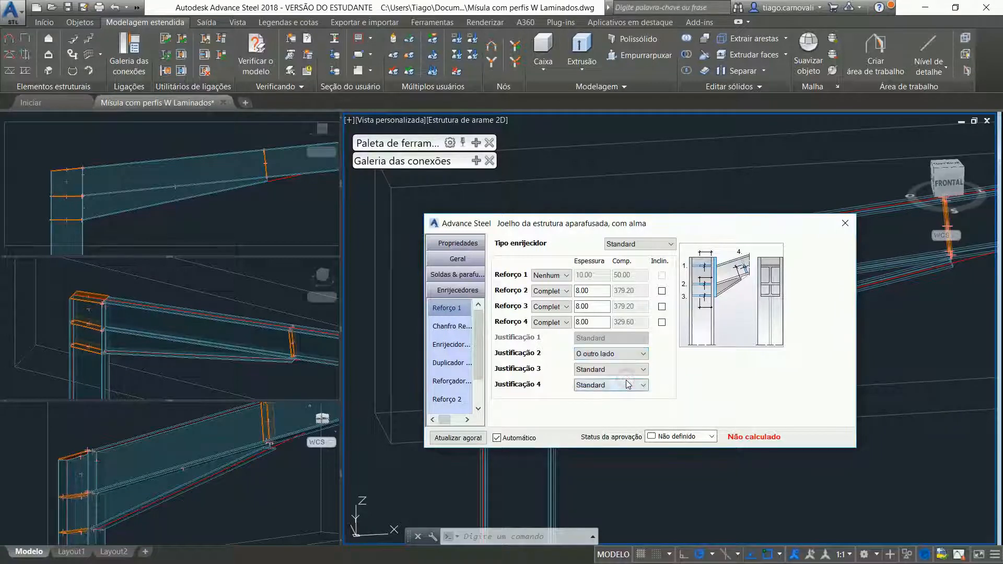
pyautogui.click(629, 355)
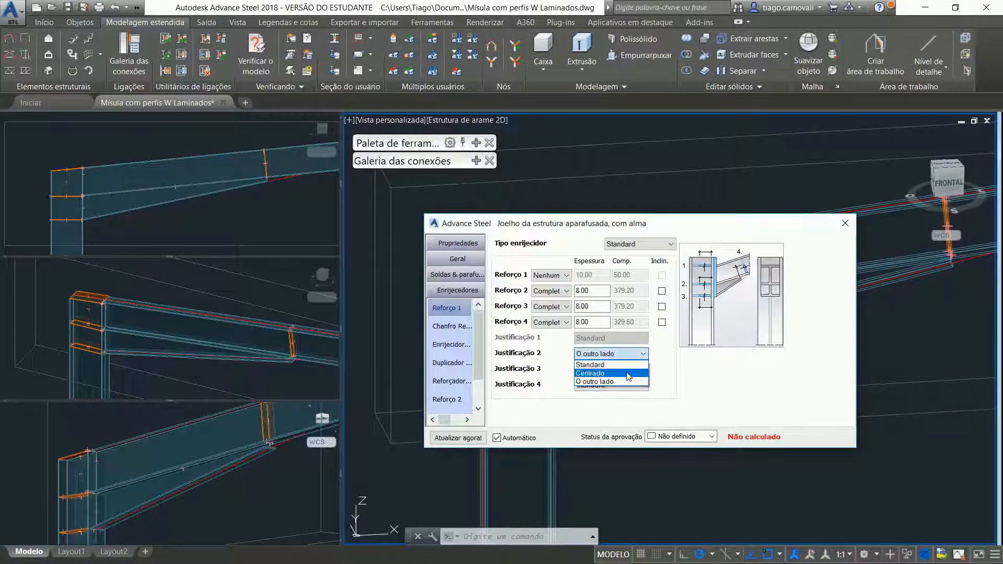
pyautogui.click(629, 374)
pyautogui.click(629, 369)
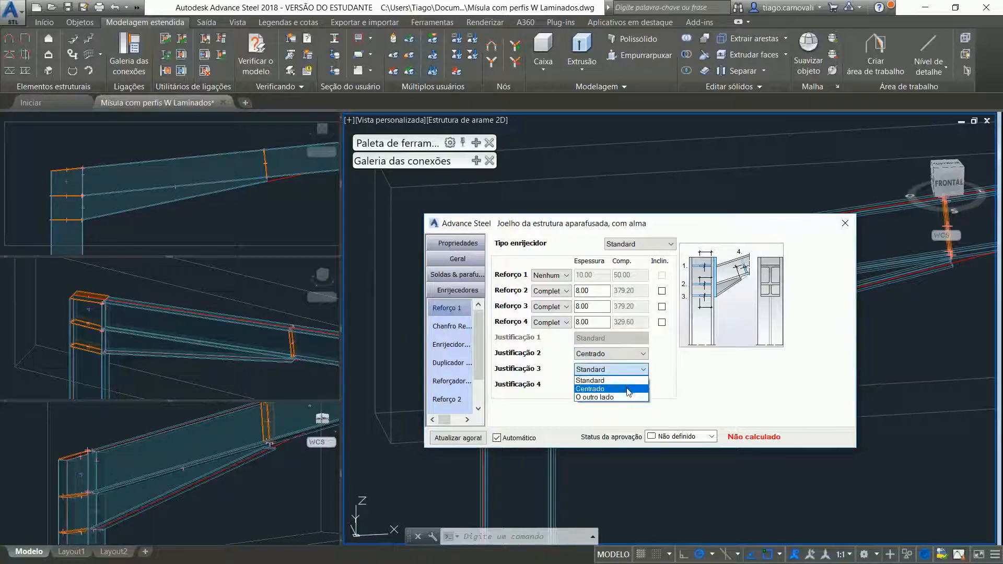
pyautogui.click(628, 389)
pyautogui.click(628, 370)
pyautogui.click(628, 398)
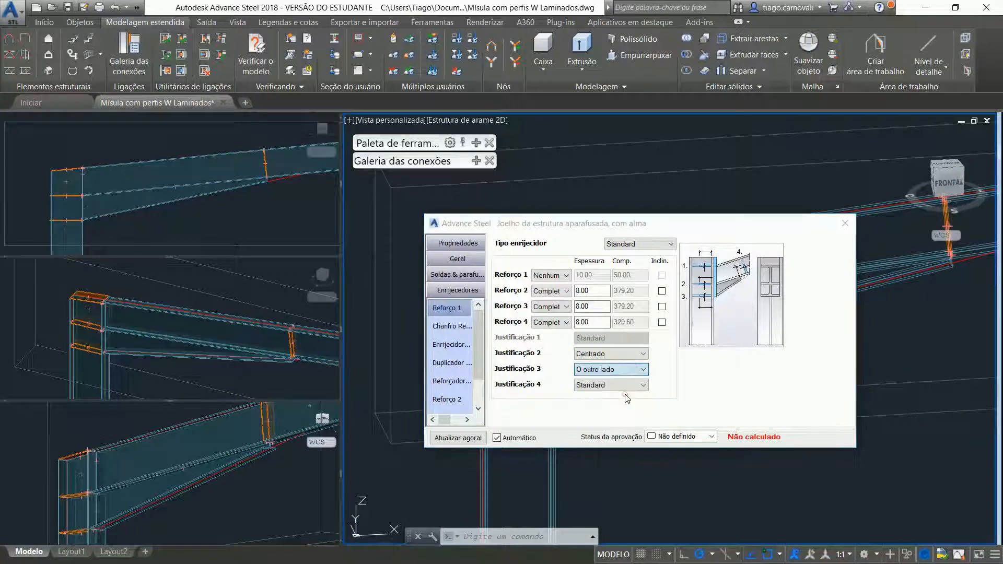
pyautogui.click(627, 370)
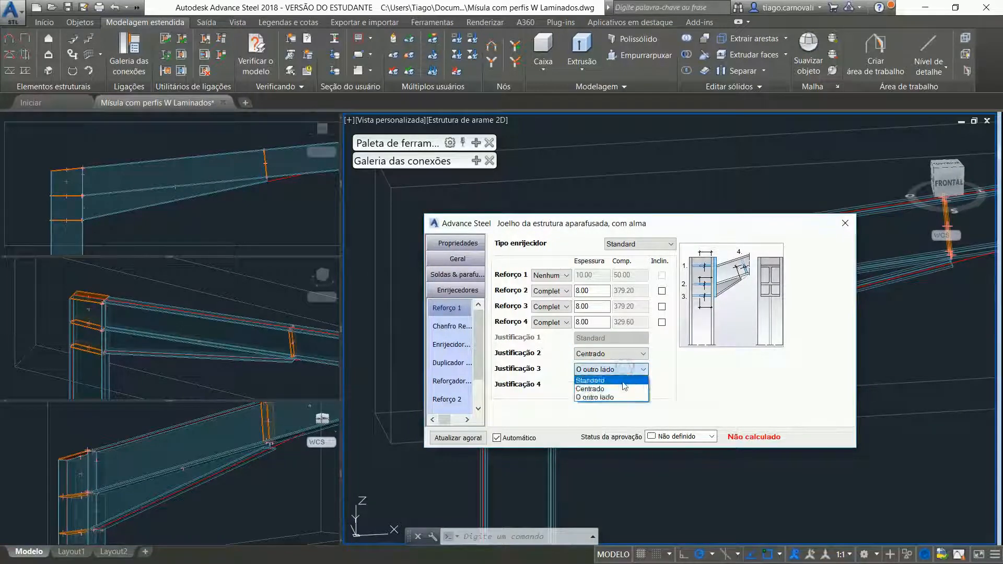
pyautogui.click(625, 381)
pyautogui.click(625, 356)
pyautogui.click(627, 365)
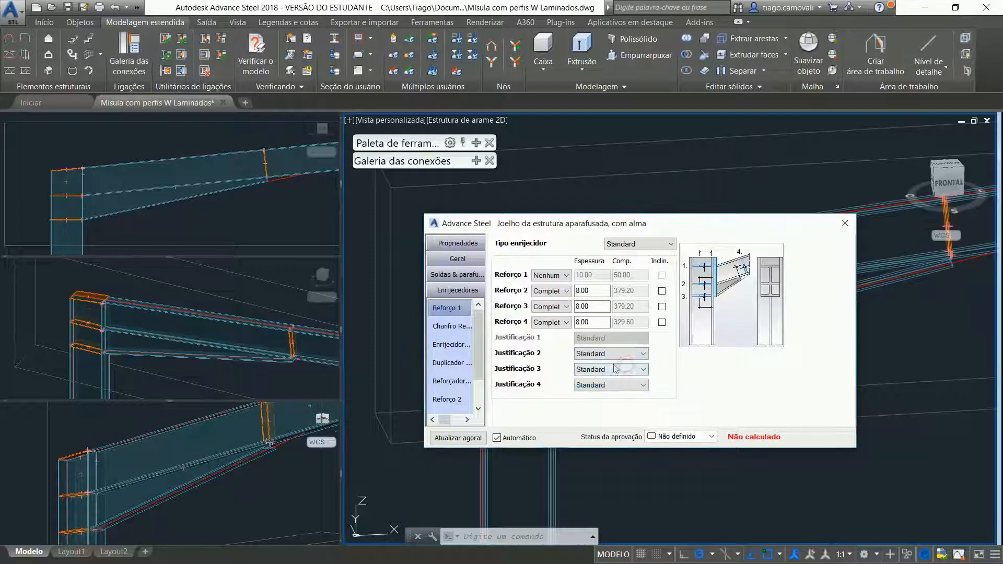
# - Change the main viewport's visual style to "Raio X" for a close view of the column stiffeners
pyautogui.click(445, 325)
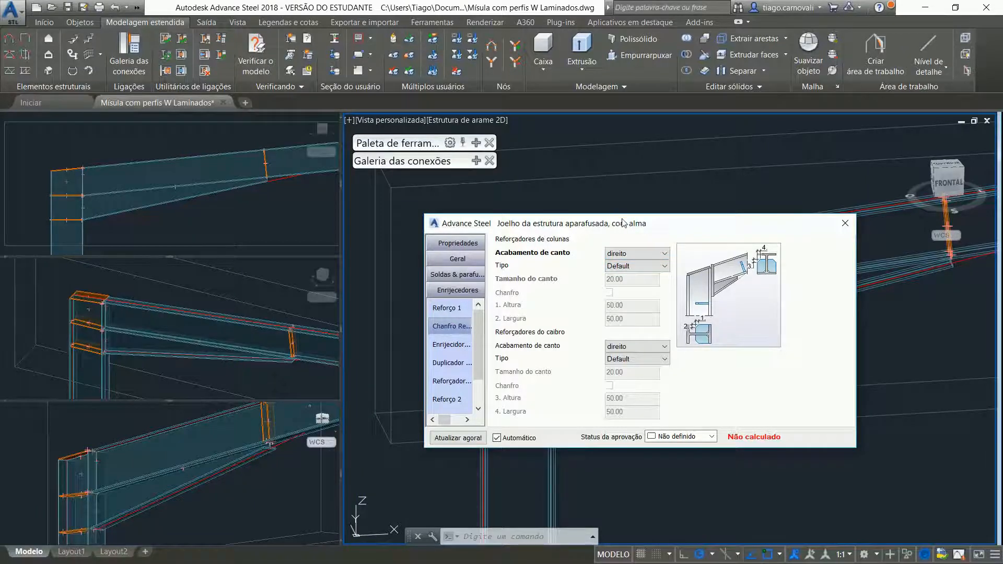
pyautogui.moveTo(622, 221); pyautogui.dragTo(687, 322)
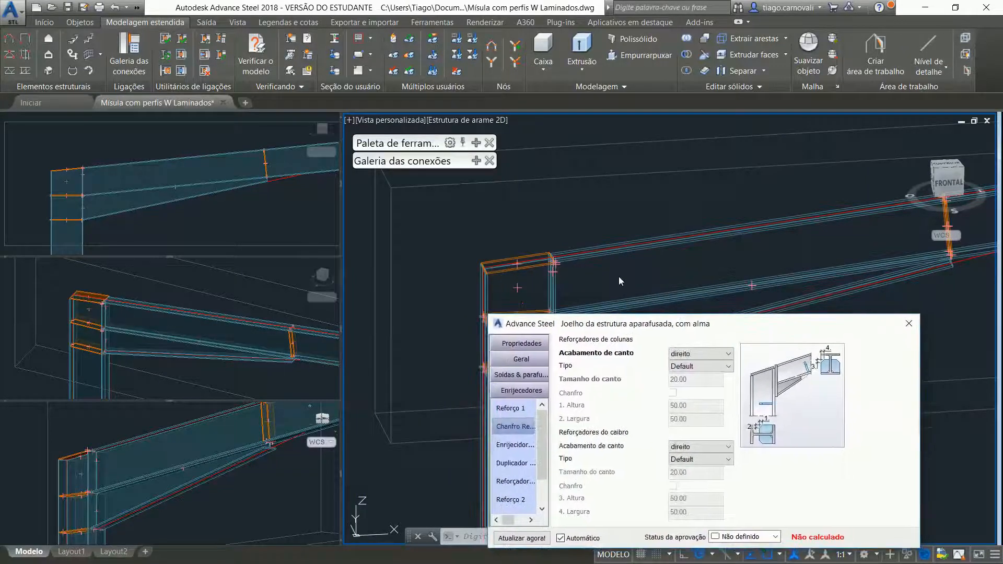
pyautogui.moveTo(617, 276); pyautogui.dragTo(742, 192, button='middle')
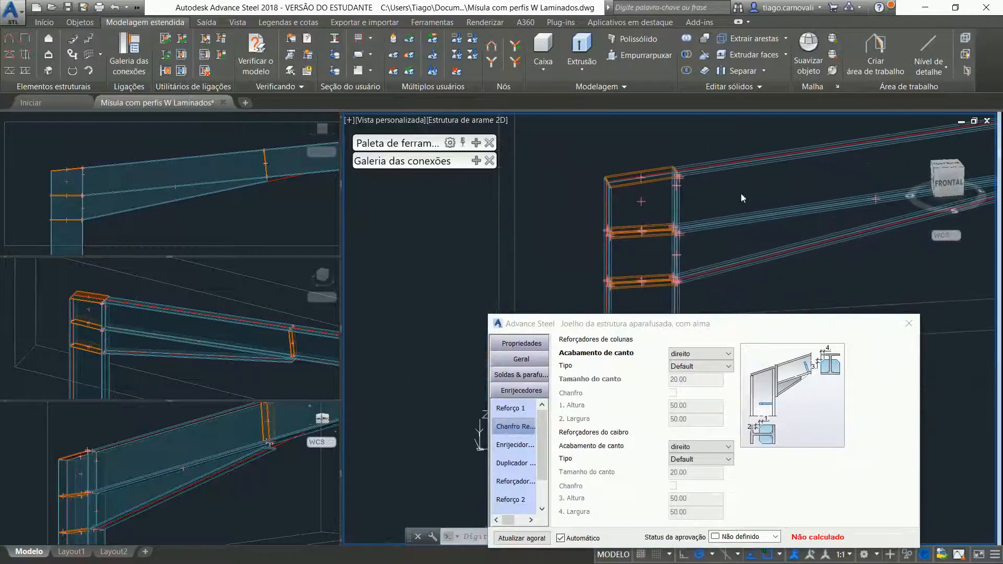
pyautogui.scroll(2, 594, 250)
pyautogui.scroll(3, 721, 222)
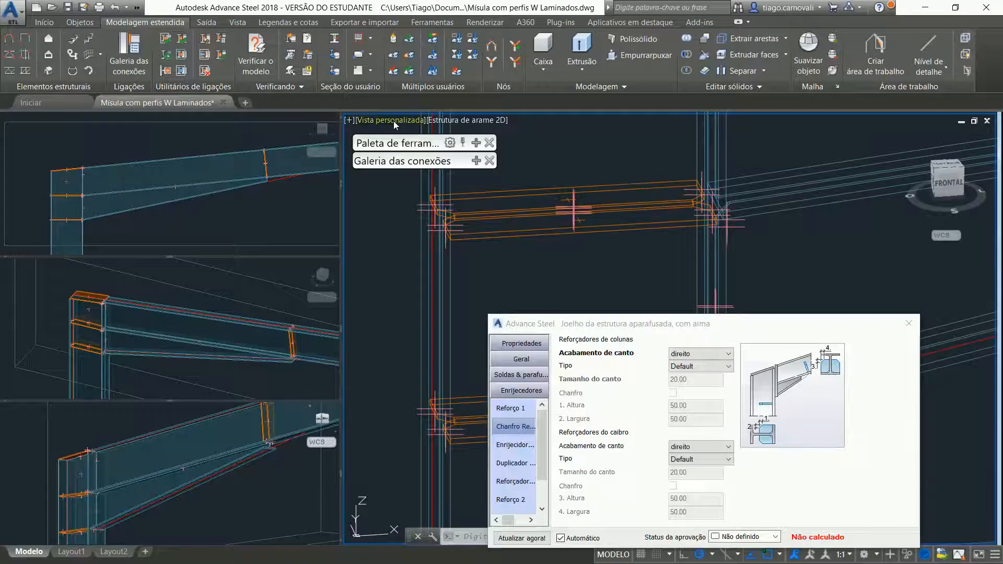
pyautogui.click(465, 121)
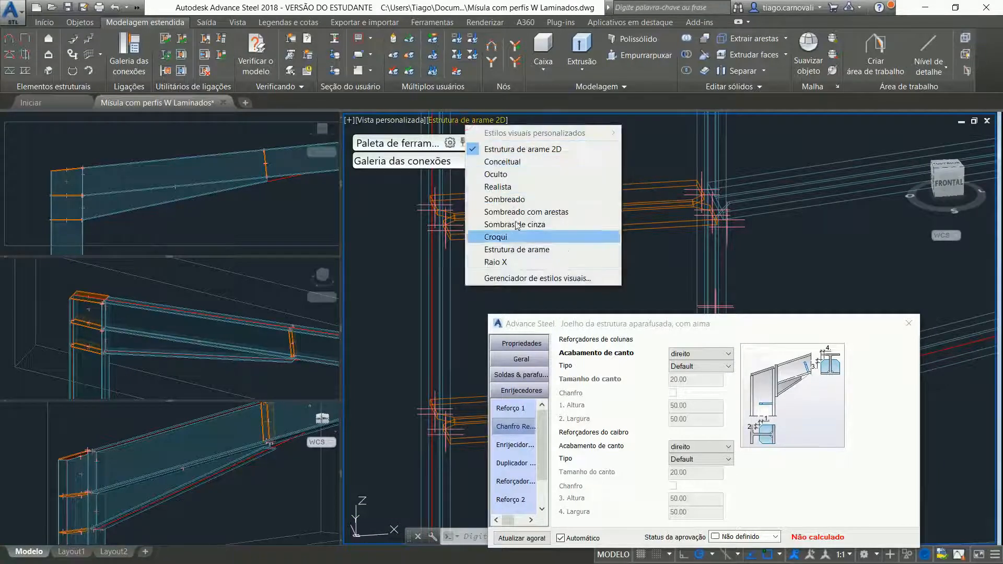
pyautogui.click(520, 264)
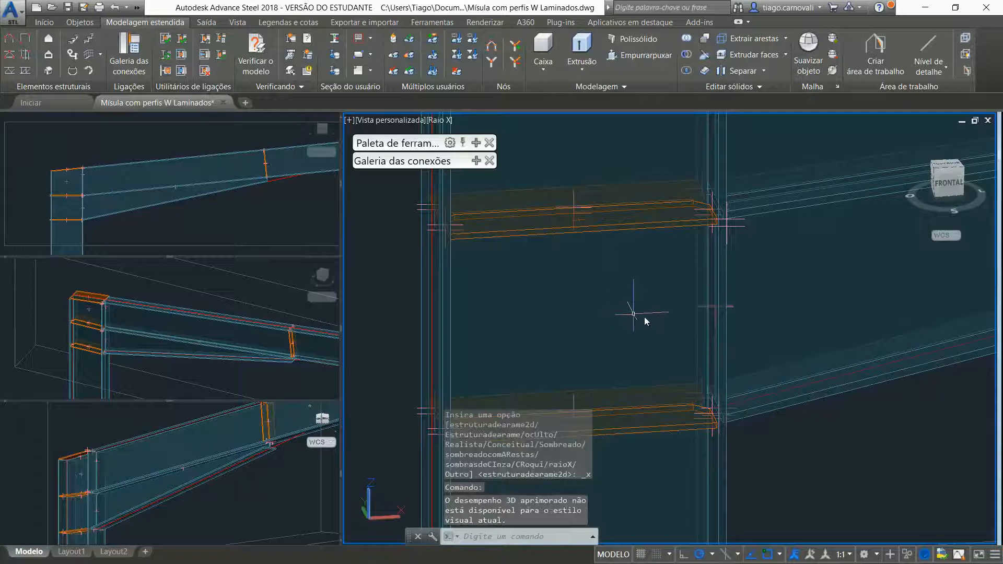
pyautogui.scroll(-2, 644, 317)
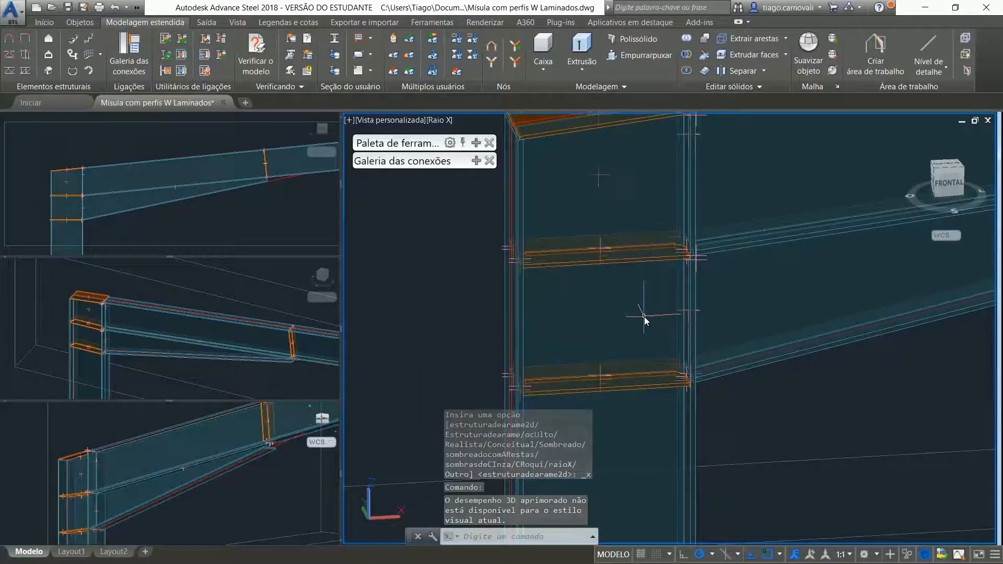
# - Reopen the knee joint's properties and review the stiffener settings for chamfers, Morris stiffeners, web doubler and "Reforçador inclinado"
pyautogui.click(828, 459)
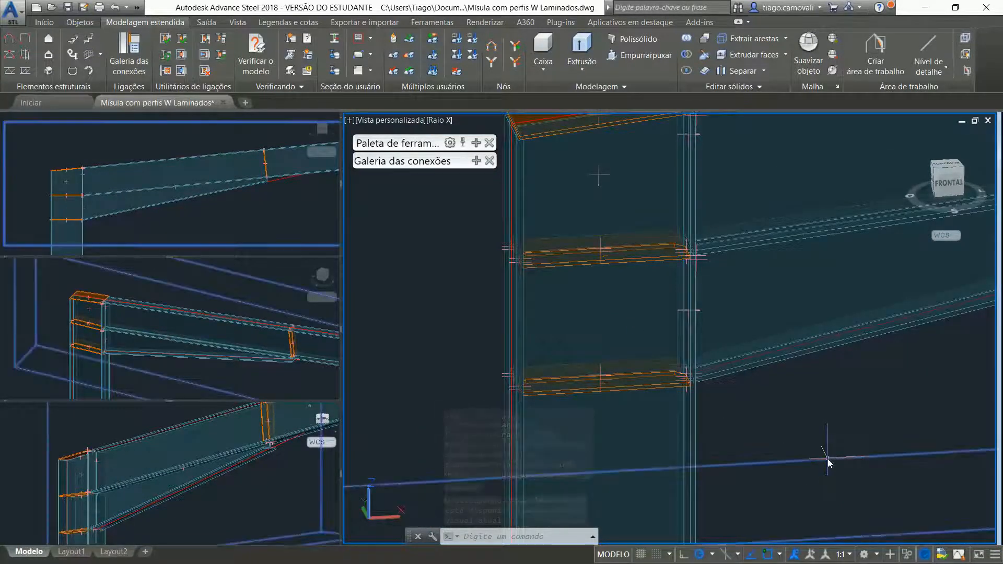
pyautogui.doubleClick(828, 458)
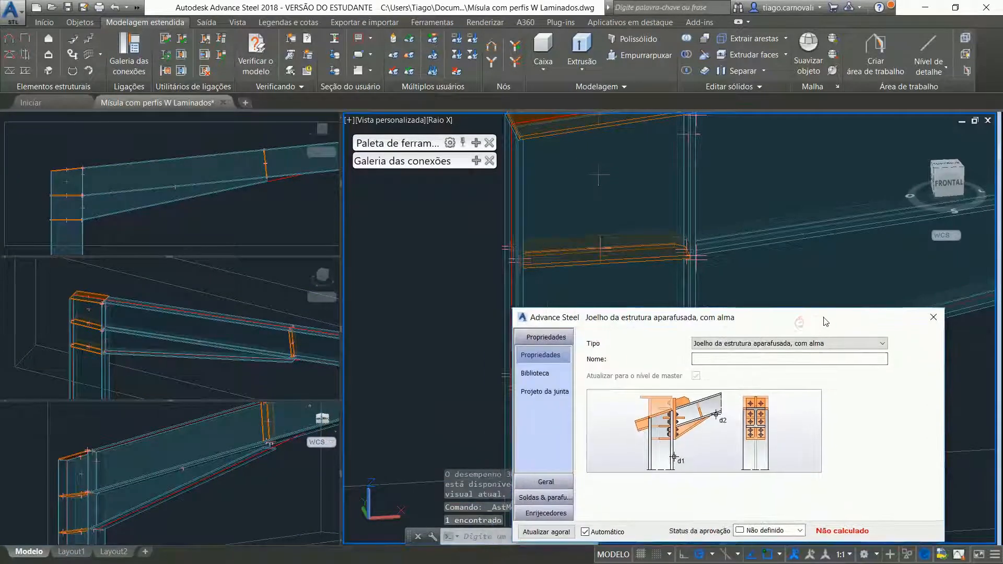
pyautogui.click(547, 514)
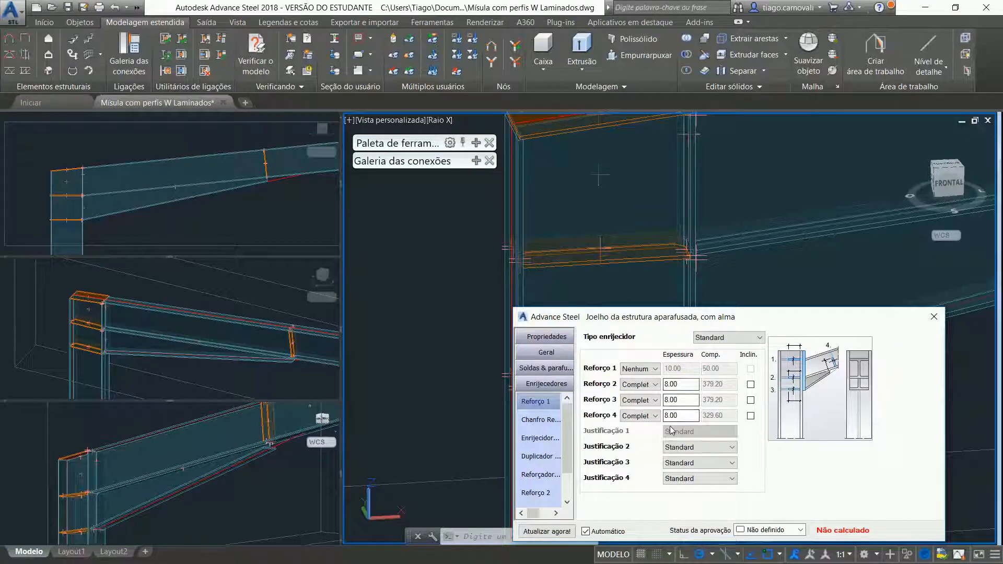
pyautogui.click(527, 420)
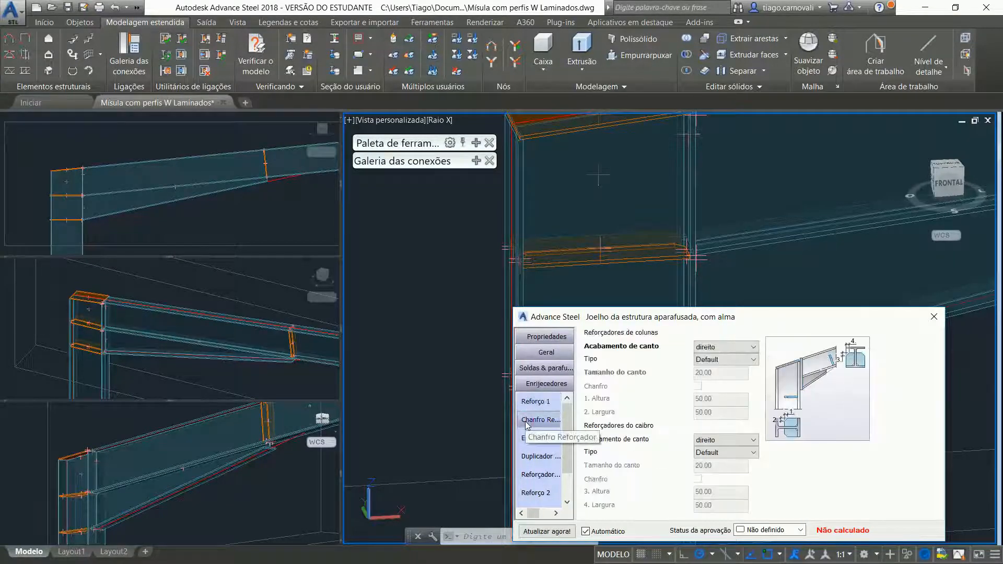
pyautogui.click(536, 440)
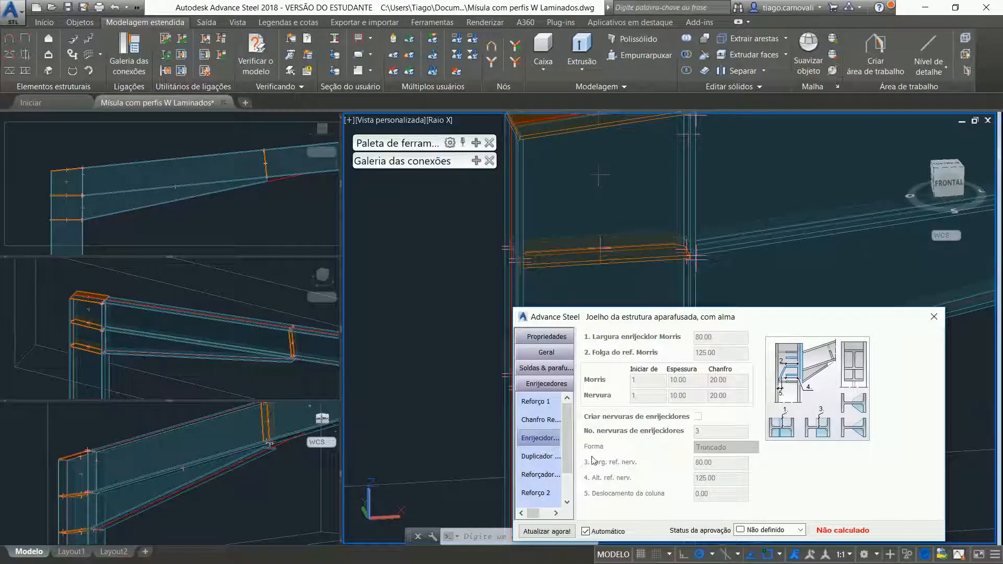
pyautogui.click(552, 455)
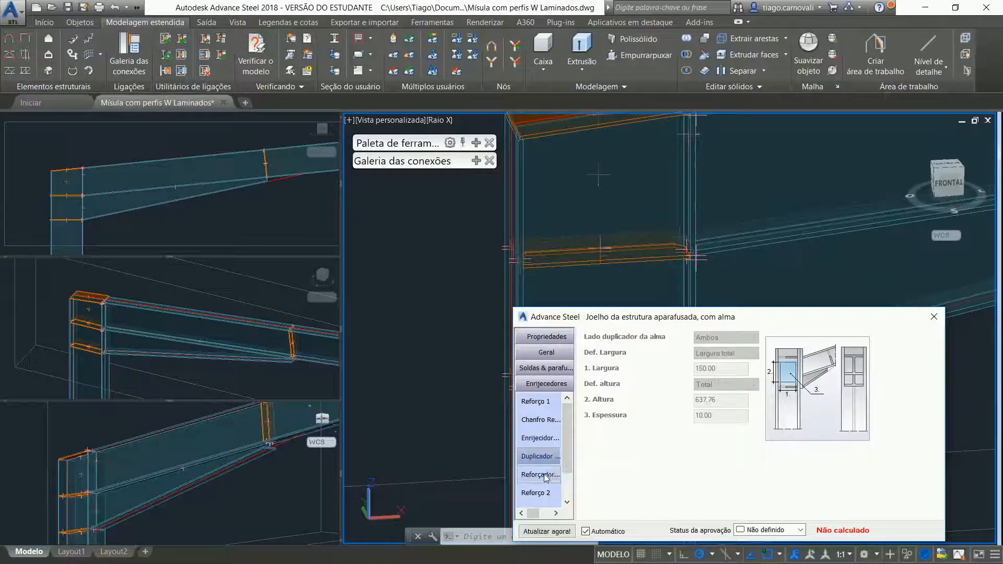
pyautogui.click(546, 476)
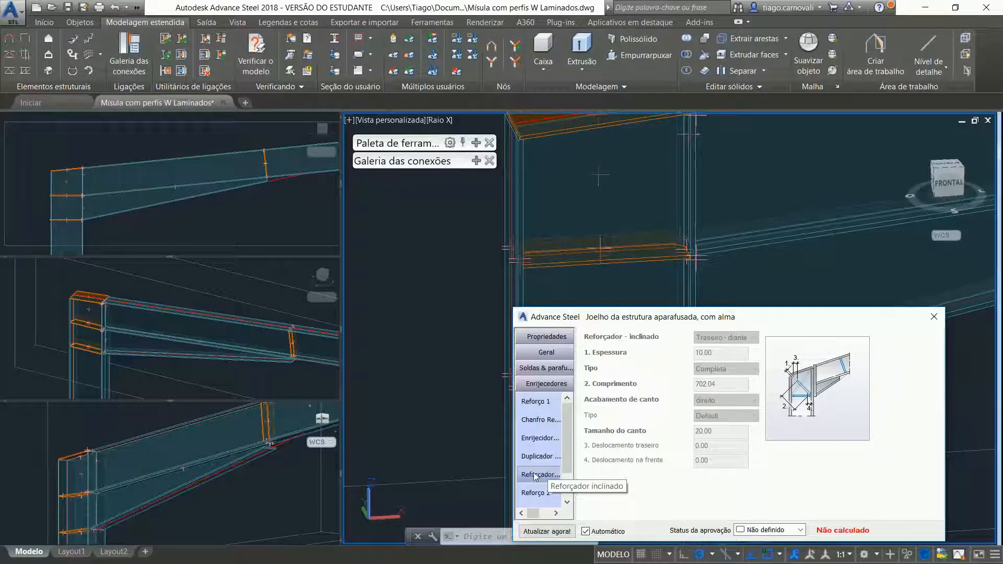
# - Try the "Criar enrijecedores" option under "Reforço 2", inspect the short stiffeners at the column top, and disable it again
pyautogui.click(536, 494)
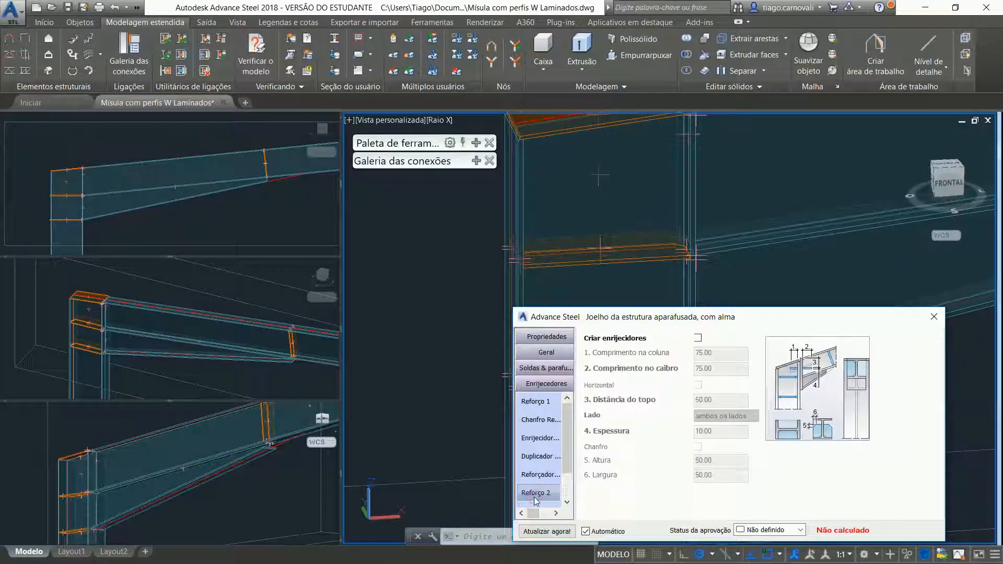
pyautogui.click(698, 338)
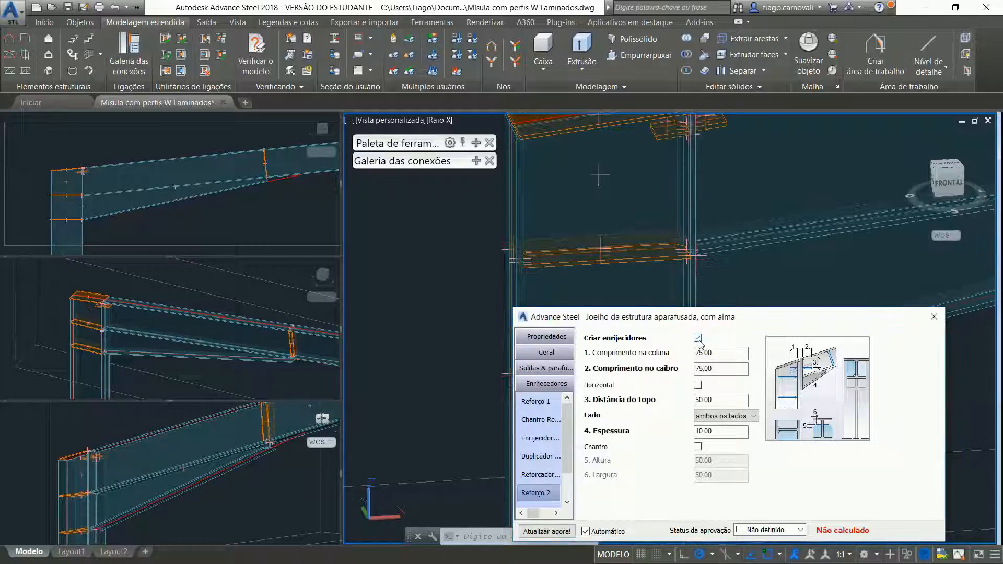
pyautogui.scroll(-3, 681, 222)
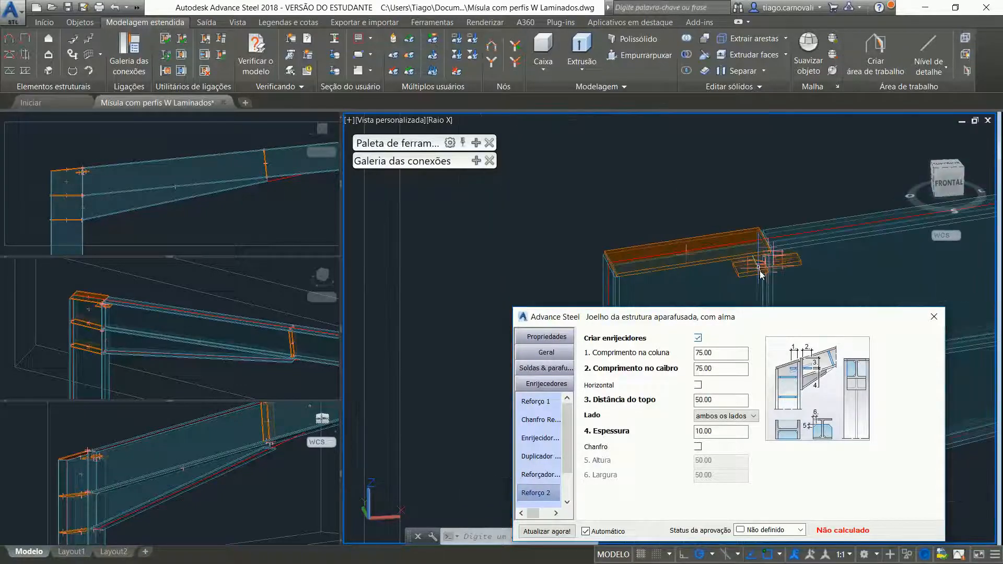
pyautogui.click(698, 338)
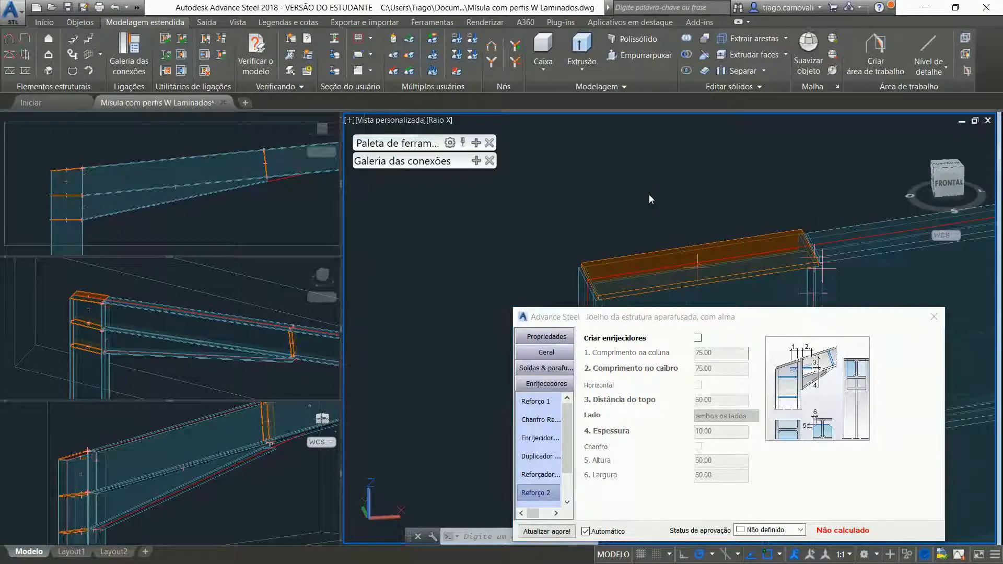
pyautogui.scroll(5, 638, 156)
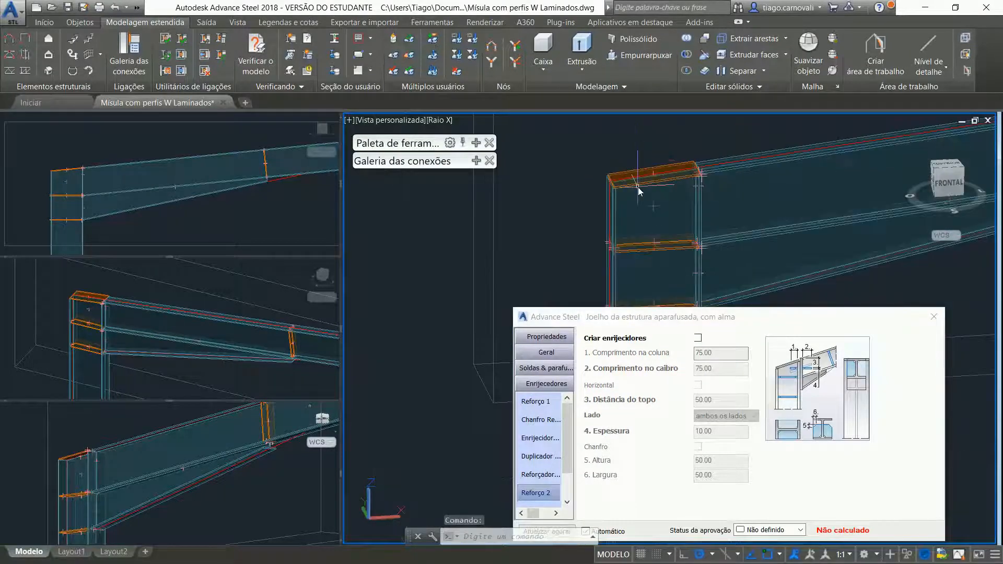
# - Try the rafter's exterior stiffener option ("Criar o enrijecimento ext. na") under "Enrijecedores exteriores" and disable it again
pyautogui.moveTo(569, 463); pyautogui.dragTo(569, 486)
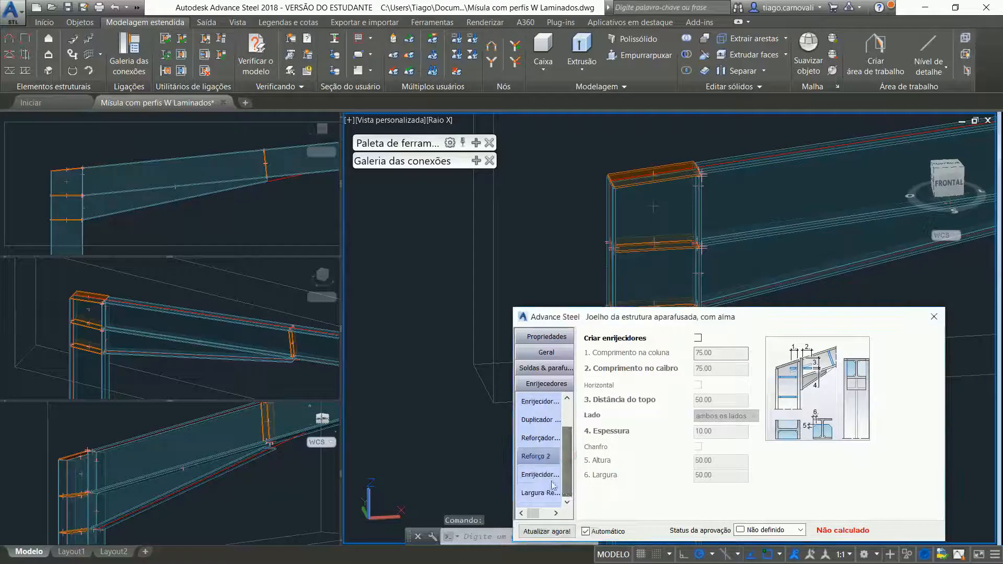
pyautogui.click(546, 477)
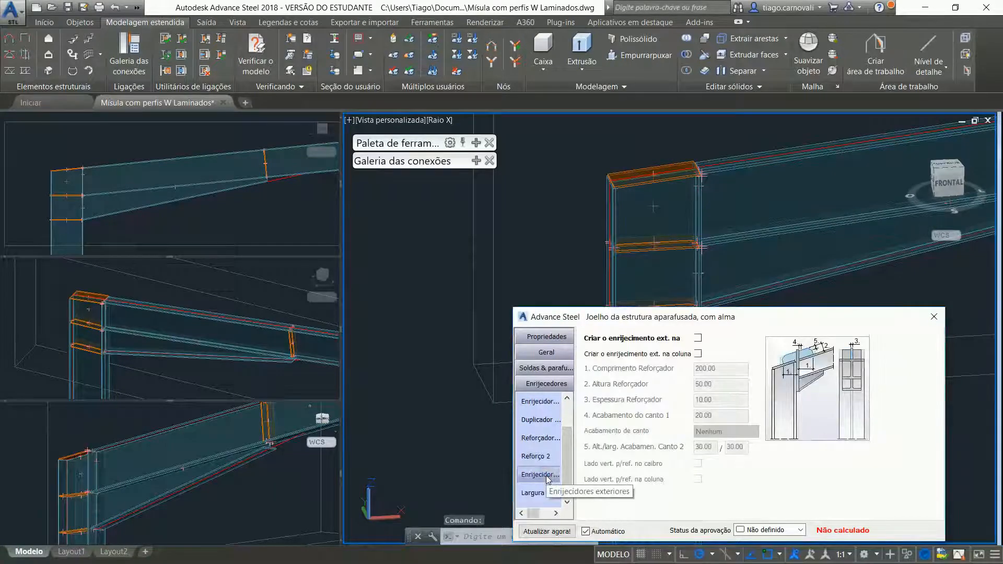
pyautogui.click(698, 339)
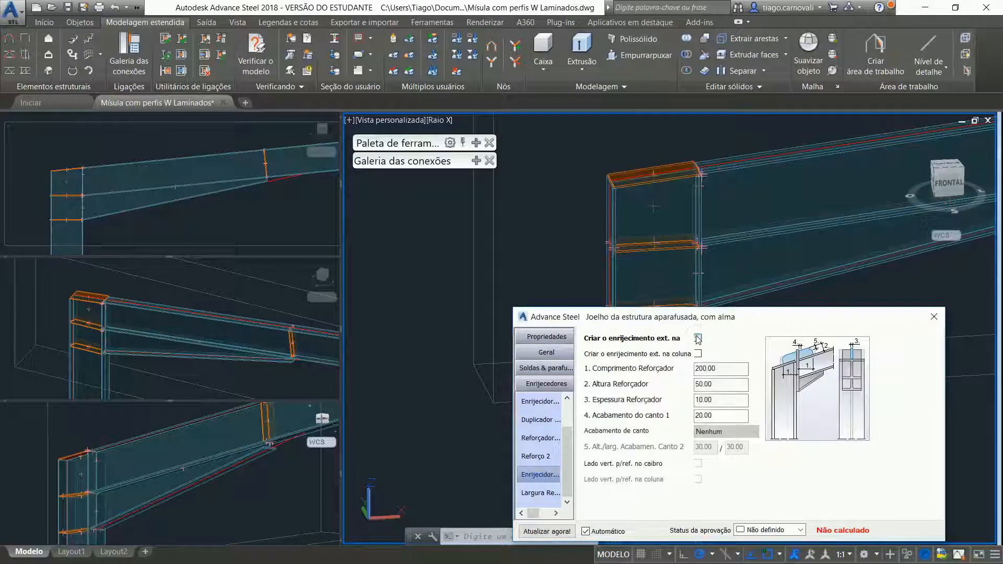
pyautogui.click(699, 338)
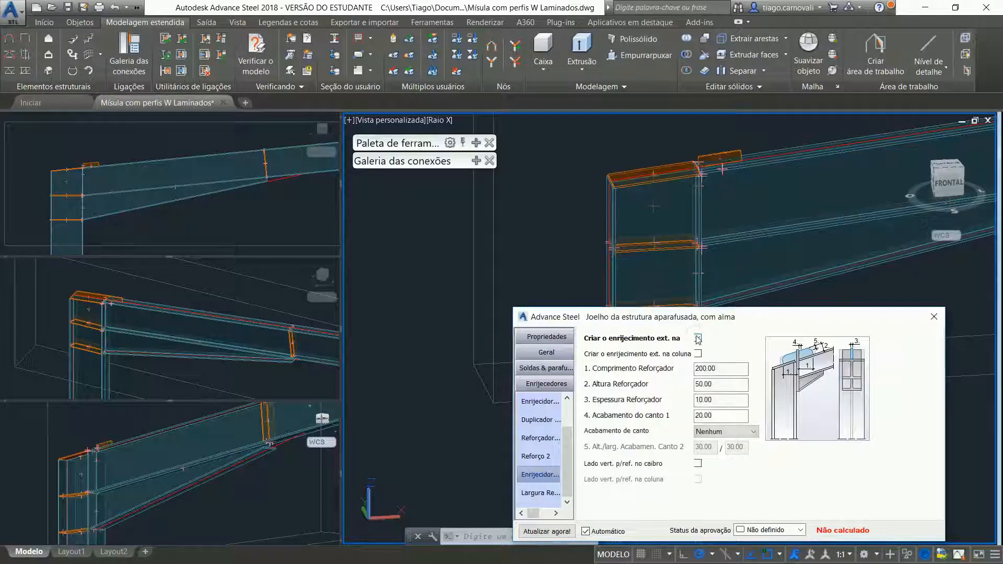
# - Switch "Reforçador 2 largura" to "Valor" and set its width to 50, checking the stiffener up close
pyautogui.click(555, 491)
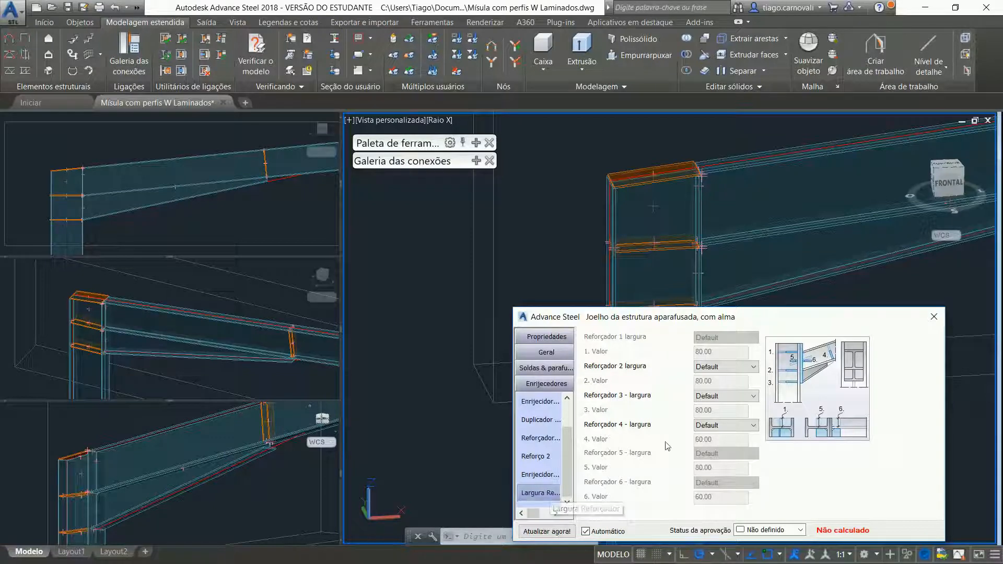
pyautogui.click(728, 368)
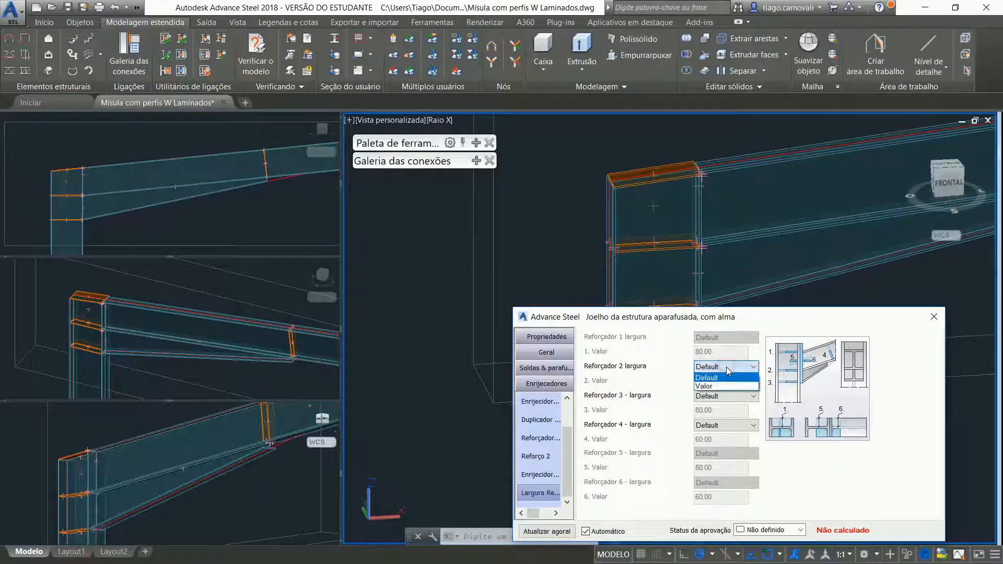
pyautogui.click(732, 386)
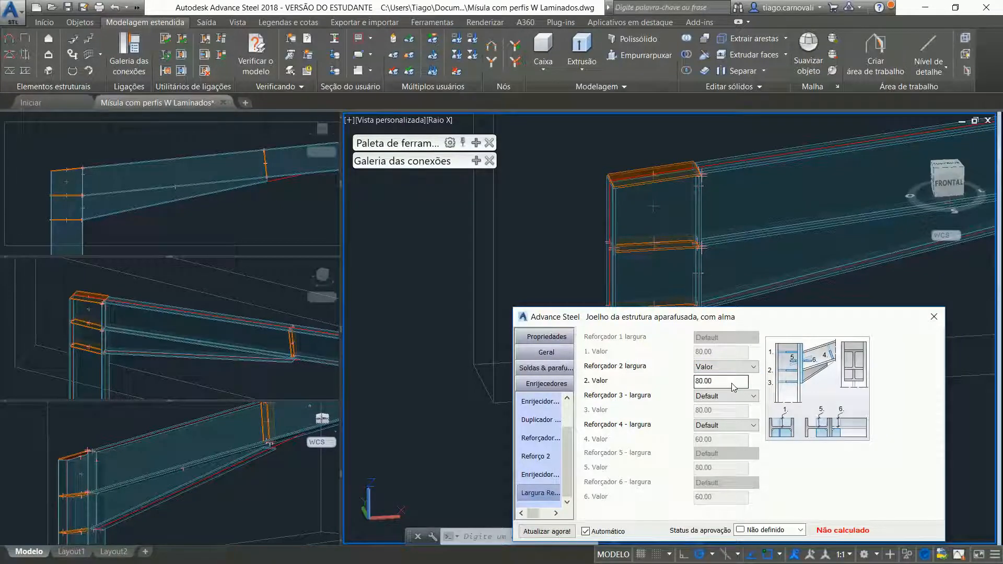
pyautogui.doubleClick(733, 382)
pyautogui.write('50')
pyautogui.press('Return')
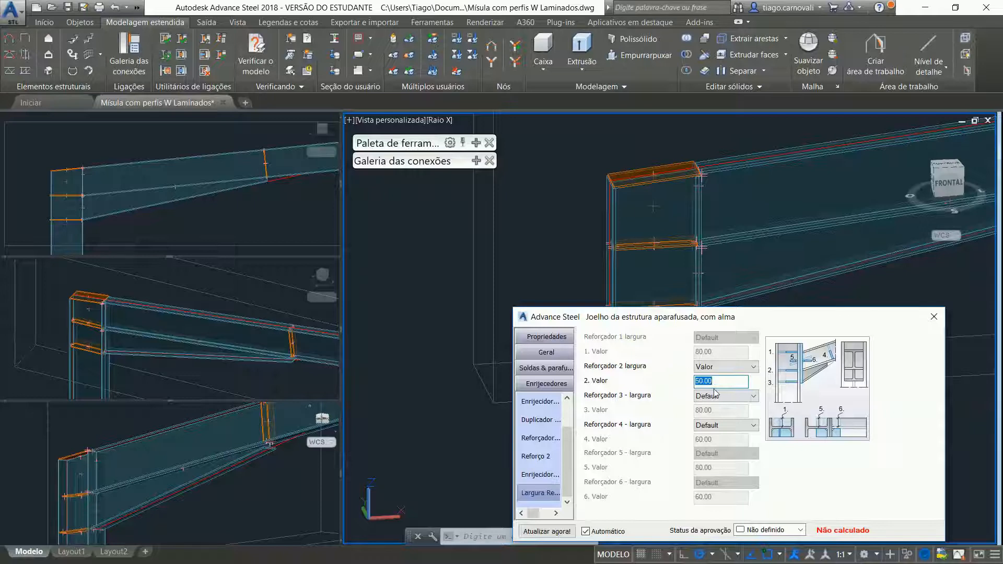
pyautogui.scroll(3, 700, 238)
pyautogui.scroll(2, 702, 235)
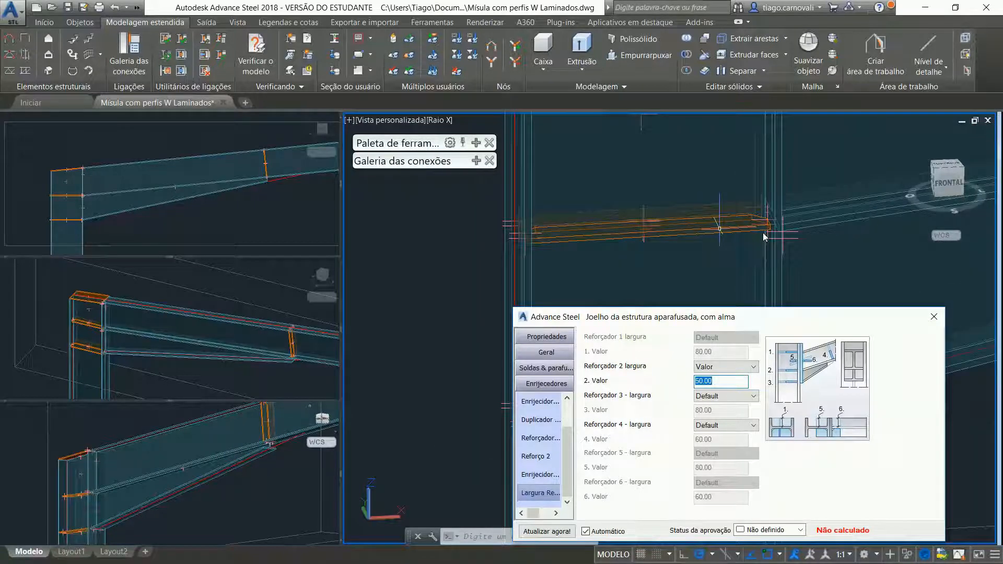
# - Try a width of 300 for "Reforçador 2" and inspect the plate against the column
pyautogui.doubleClick(731, 383)
pyautogui.write('30')
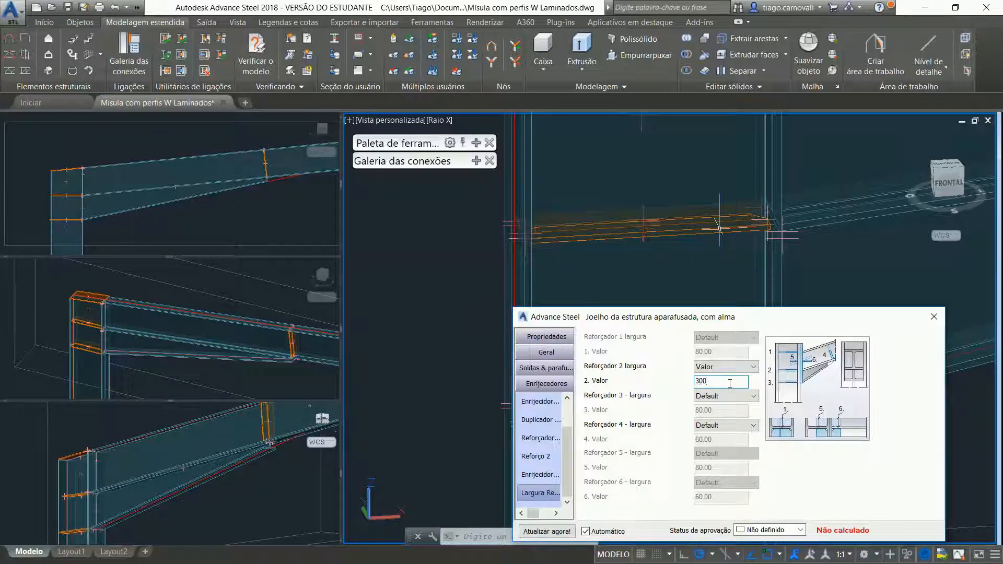
pyautogui.write('0')
pyautogui.press('Return')
pyautogui.scroll(-5, 695, 240)
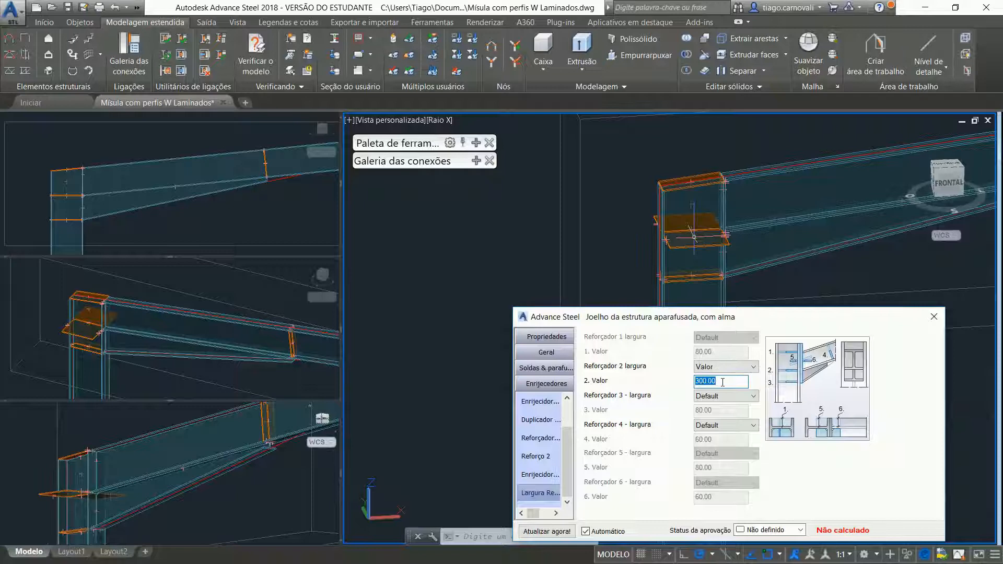
# - Set the "Reforçador 2" width value to 80 and return its width option to "Default"
pyautogui.write('80')
pyautogui.press('Return')
pyautogui.click(736, 364)
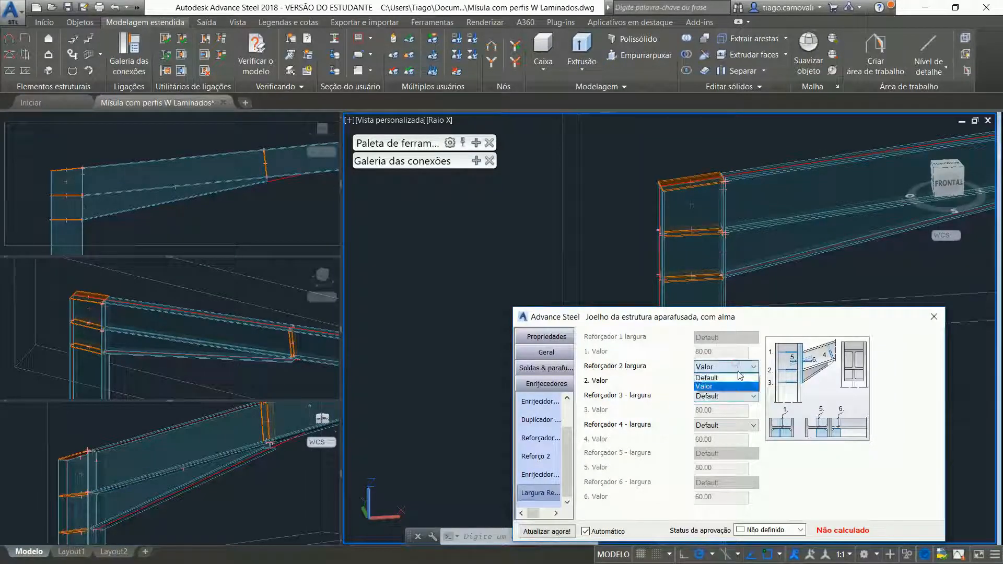
pyautogui.click(738, 380)
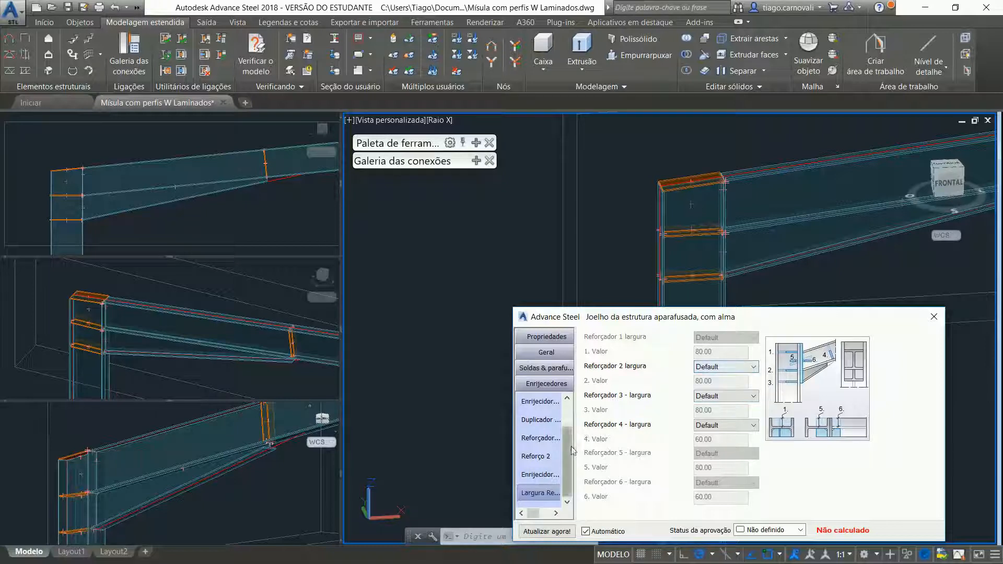
# - Close the knee joint's properties and view the whole frame, ending on an angled view of the haunched connection
pyautogui.scroll(1, 573, 438)
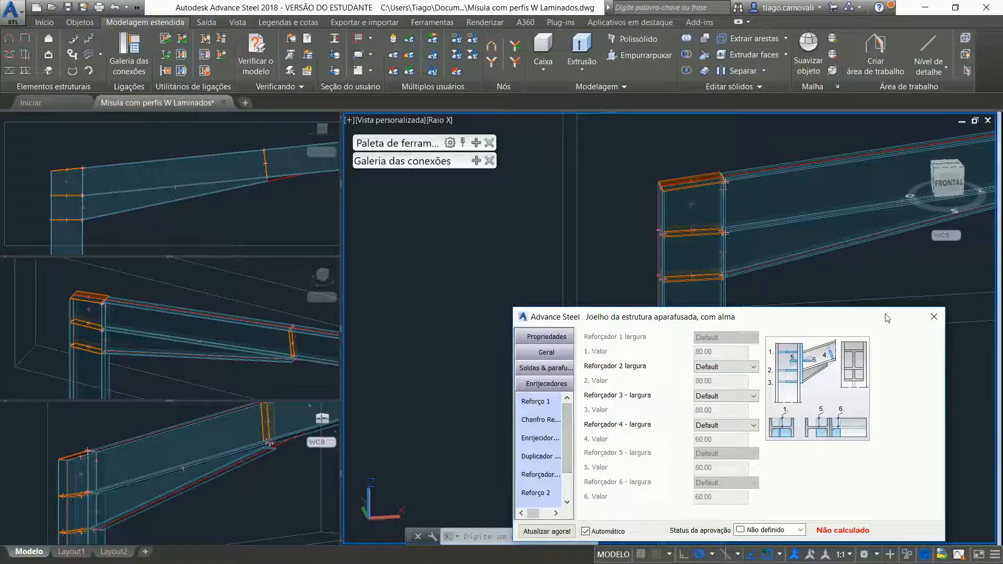
pyautogui.click(936, 319)
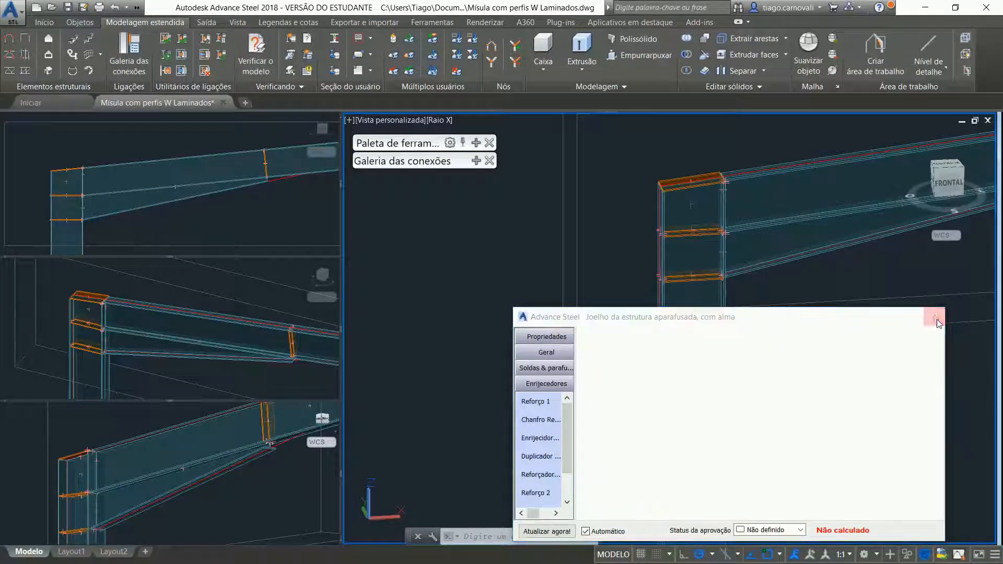
pyautogui.scroll(-6, 782, 362)
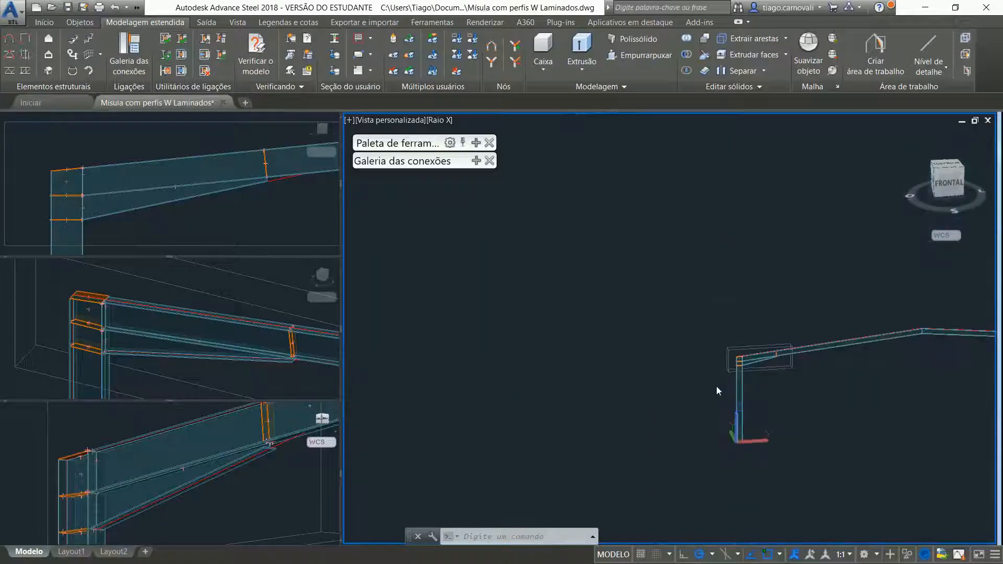
pyautogui.scroll(3, 818, 392)
pyautogui.scroll(3, 749, 395)
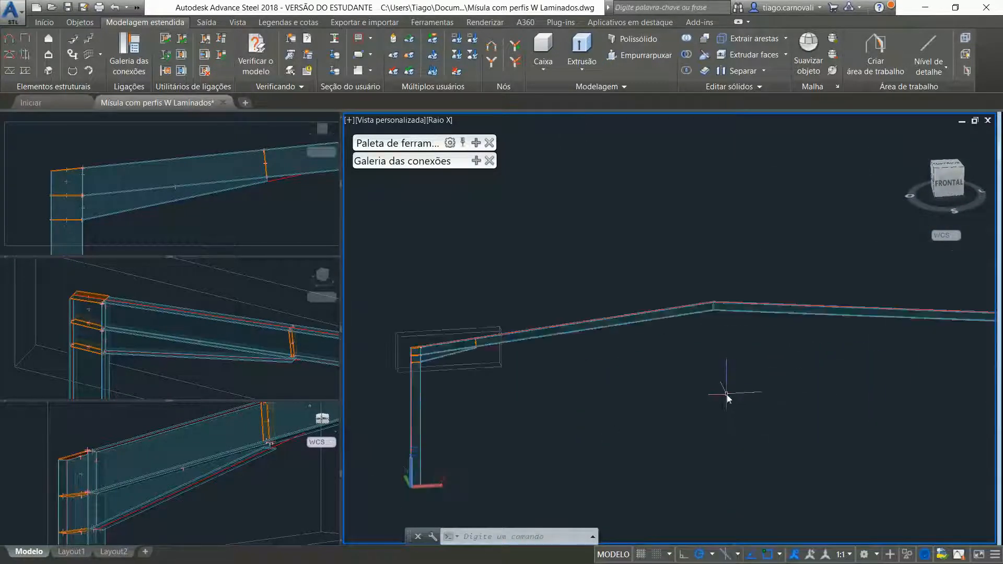
pyautogui.scroll(-2, 738, 390)
pyautogui.keyDown('shift'); pyautogui.moveTo(544, 403); pyautogui.dragTo(601, 353, button='middle'); pyautogui.keyUp('shift')
pyautogui.scroll(4, 554, 395)
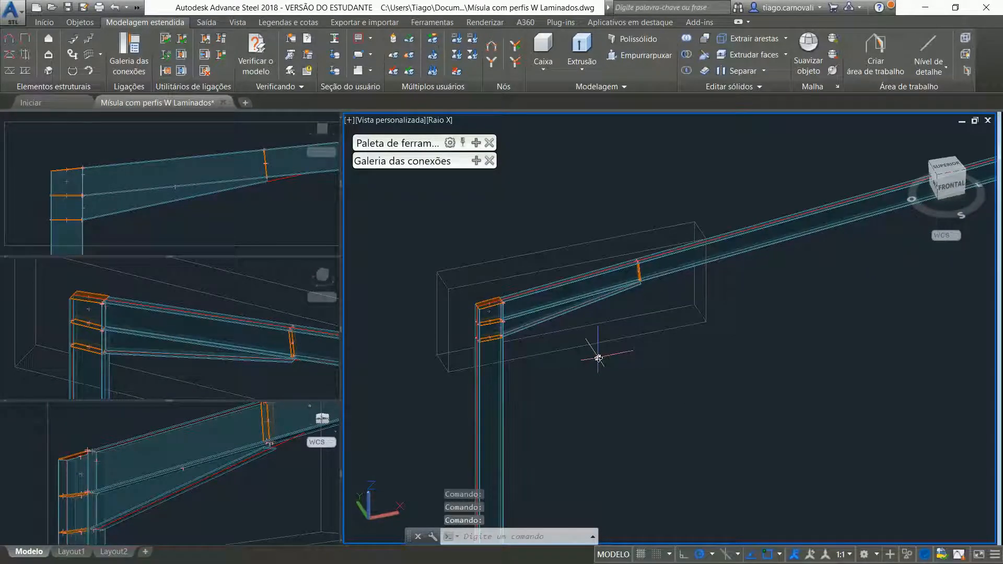